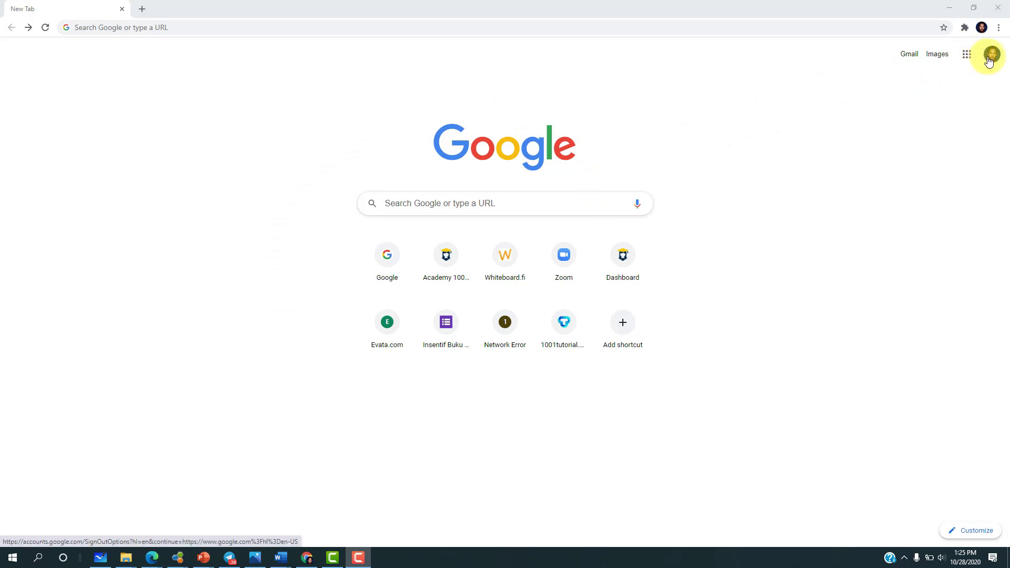
- Open Jamboard from the list of Google apps
{"action": "left_click", "coordinate": [990, 59]}
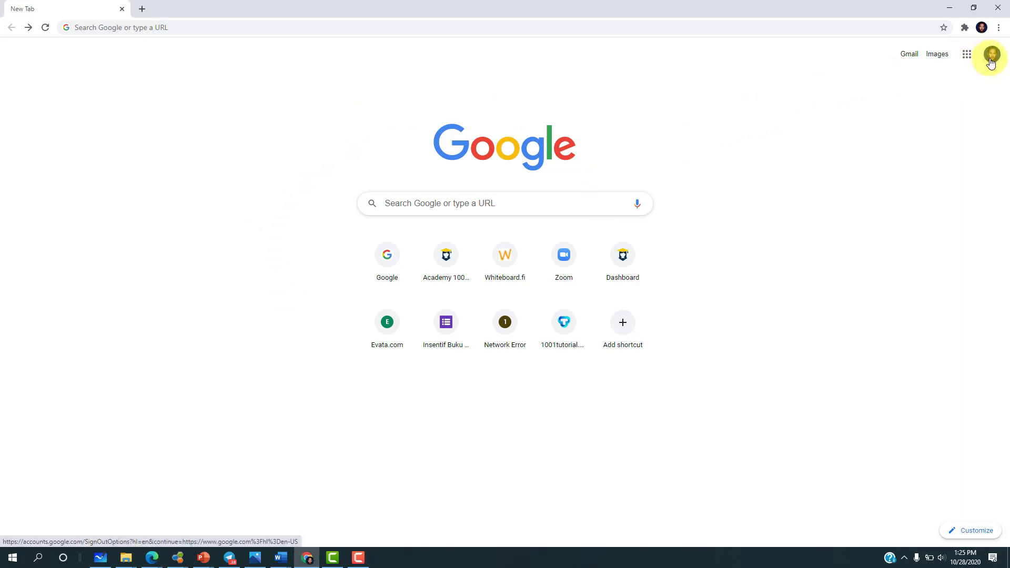
{"action": "left_click", "coordinate": [769, 95]}
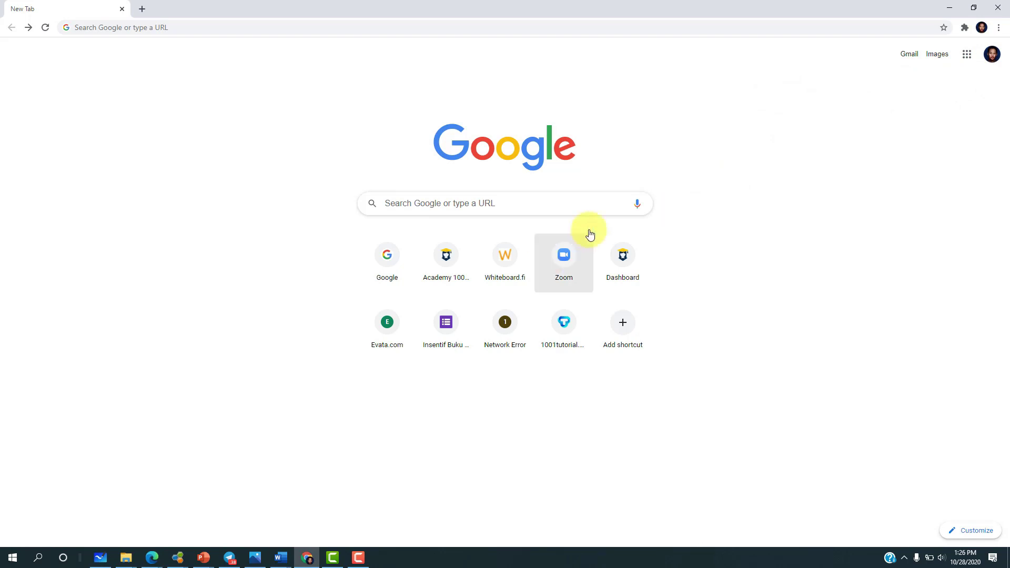
{"action": "left_click", "coordinate": [967, 56]}
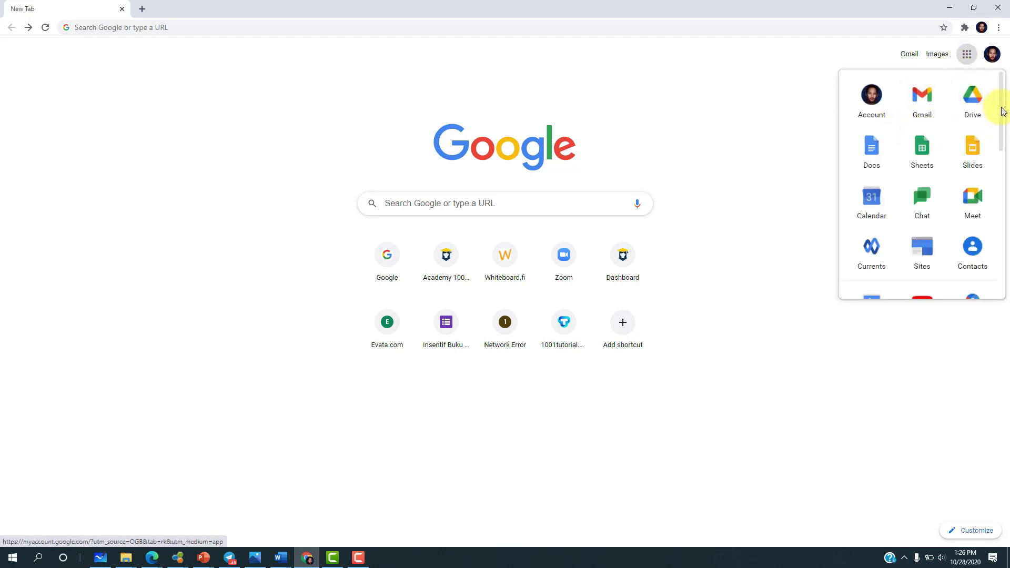
{"action": "left_click_drag", "start_coordinate": [1001, 111], "coordinate": [989, 157]}
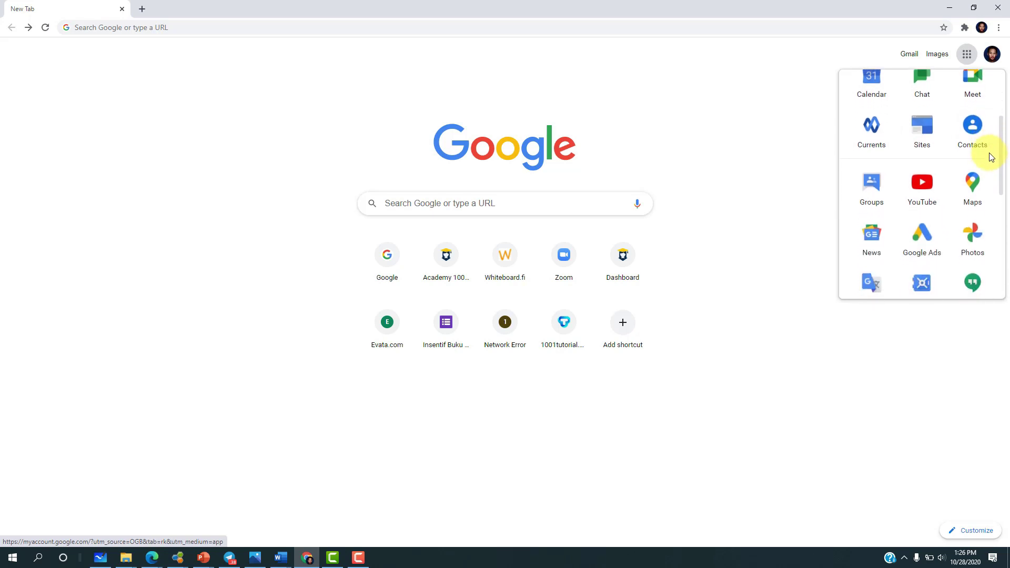
{"action": "scroll", "coordinate": [986, 168], "scroll_direction": "down", "scroll_amount": 3}
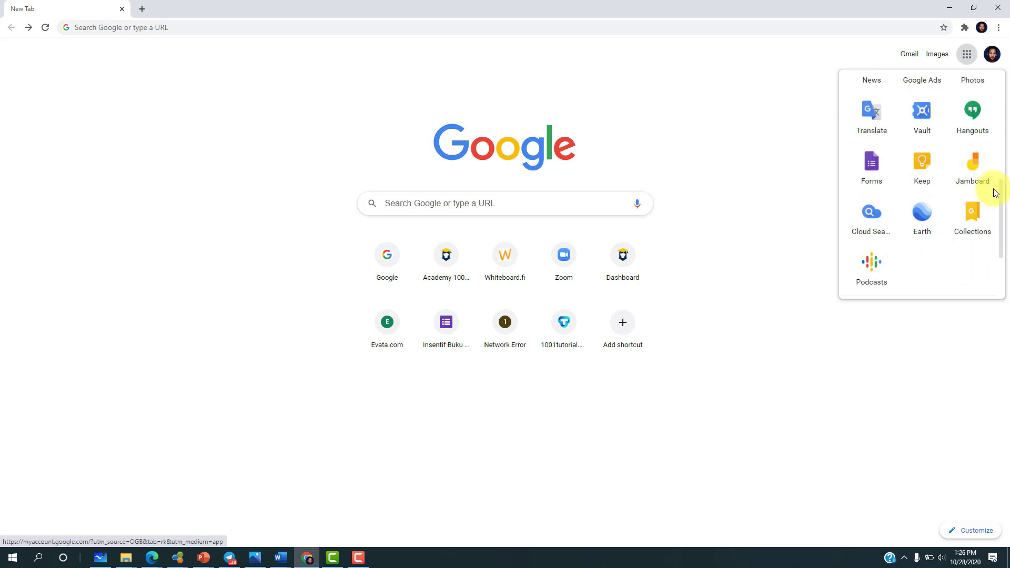
{"action": "left_click", "coordinate": [974, 169]}
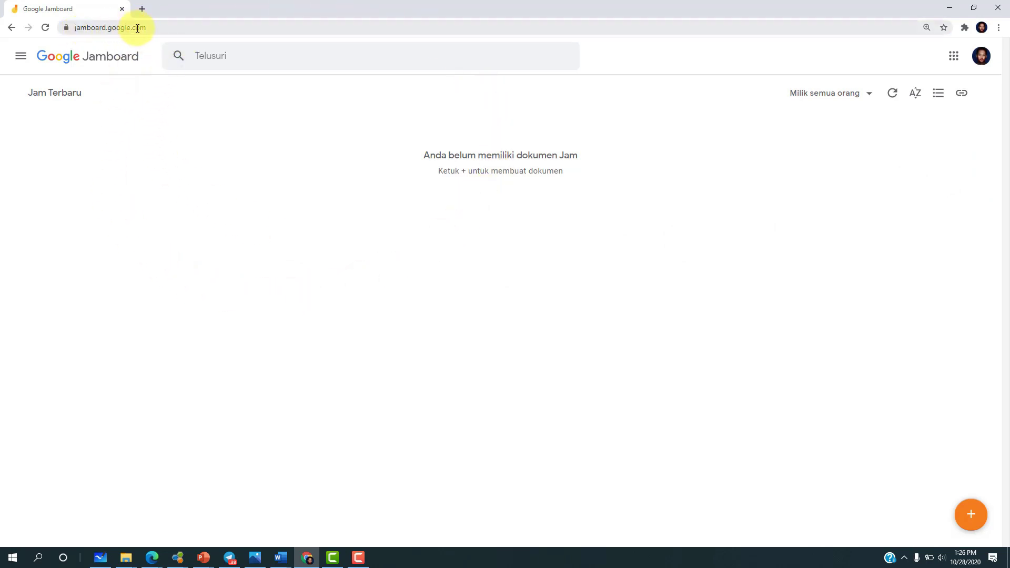
{"action": "left_click", "coordinate": [162, 27]}
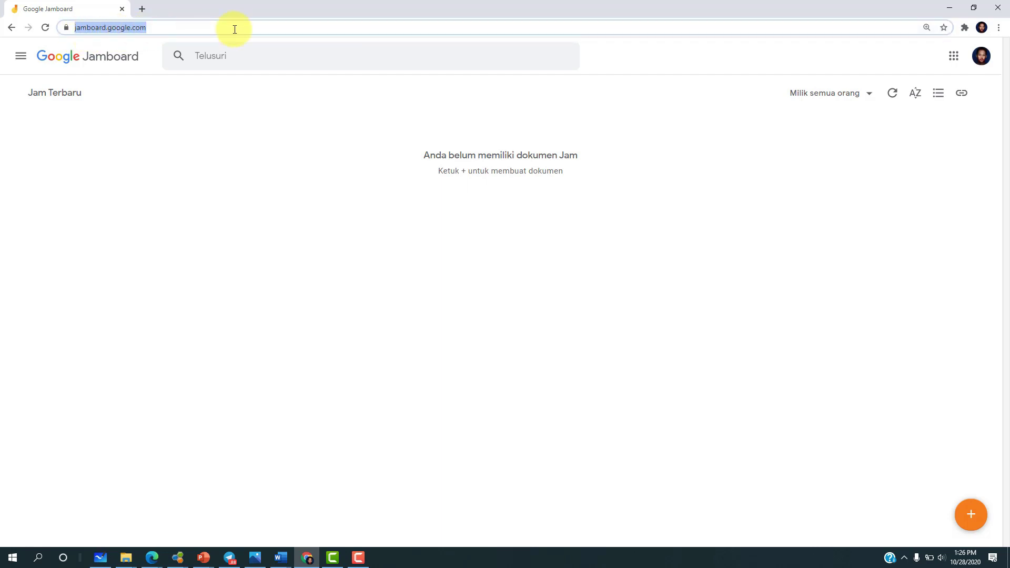
{"action": "left_click", "coordinate": [953, 55]}
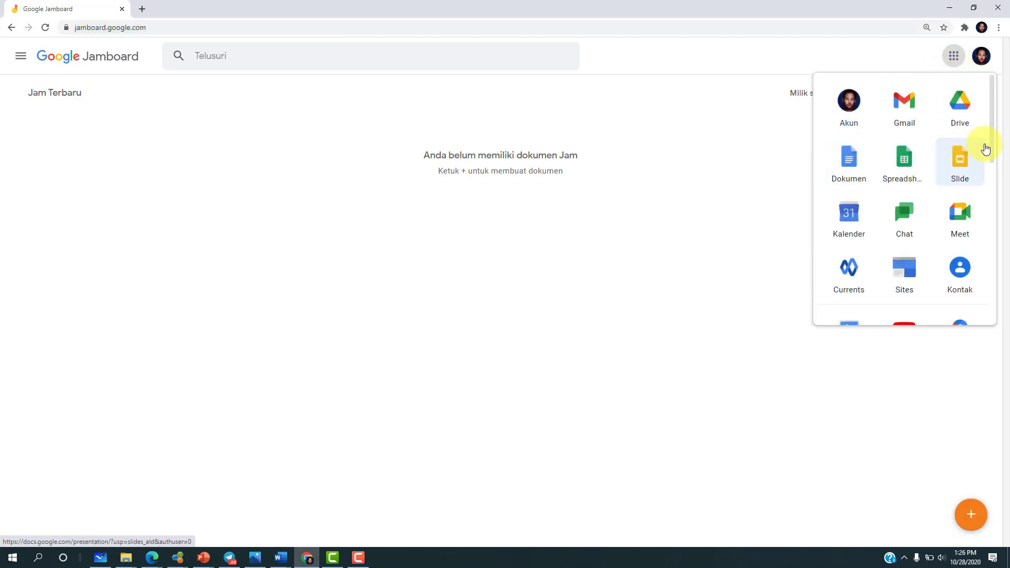
{"action": "mouse_move", "coordinate": [991, 140]}
{"action": "left_mouse_down"}
{"action": "mouse_move", "coordinate": [985, 160]}
{"action": "mouse_move", "coordinate": [995, 135]}
{"action": "mouse_move", "coordinate": [990, 145]}
{"action": "left_mouse_up"}
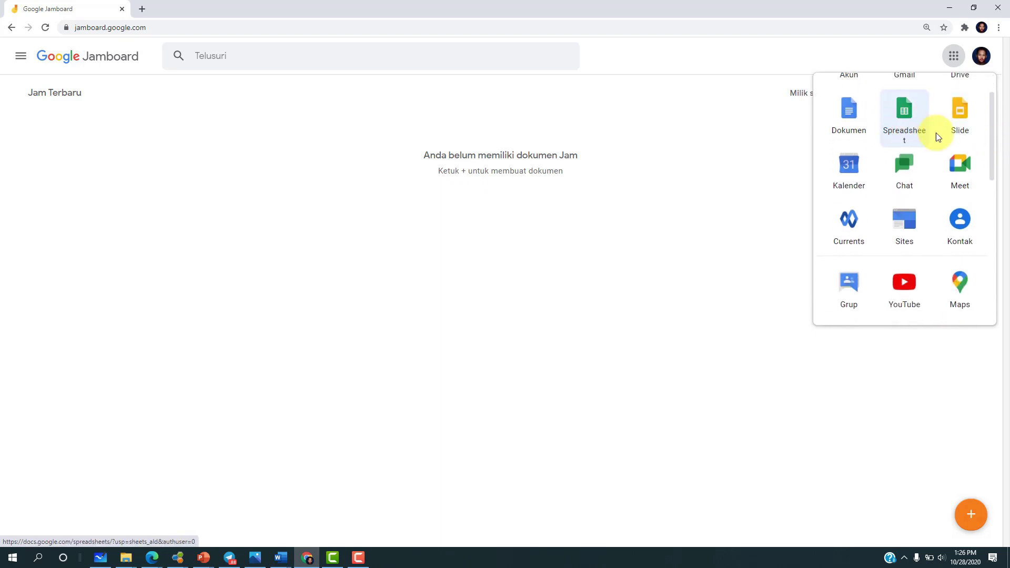
{"action": "scroll", "coordinate": [994, 154], "scroll_direction": "down", "scroll_amount": 2}
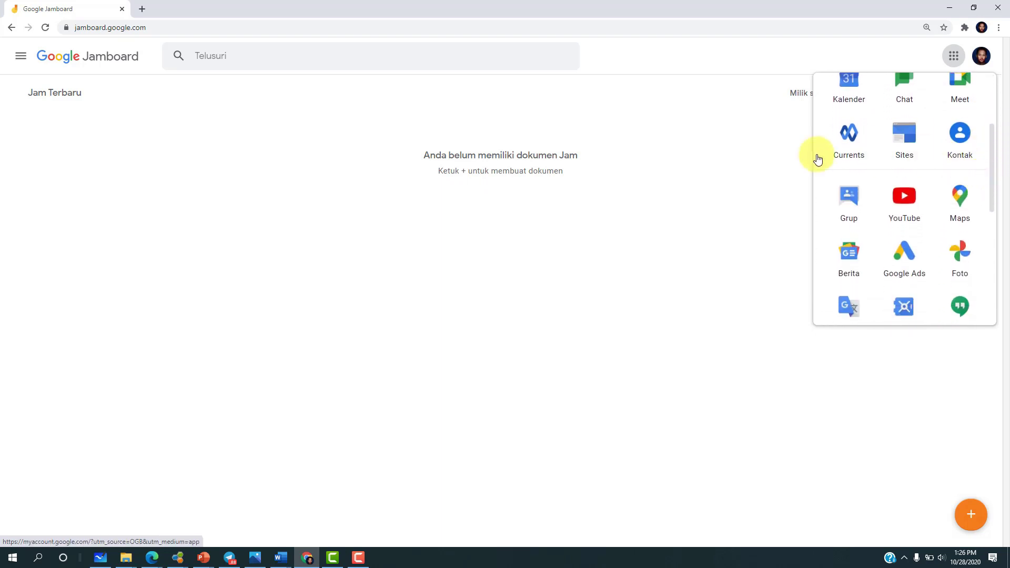
{"action": "left_click", "coordinate": [755, 165]}
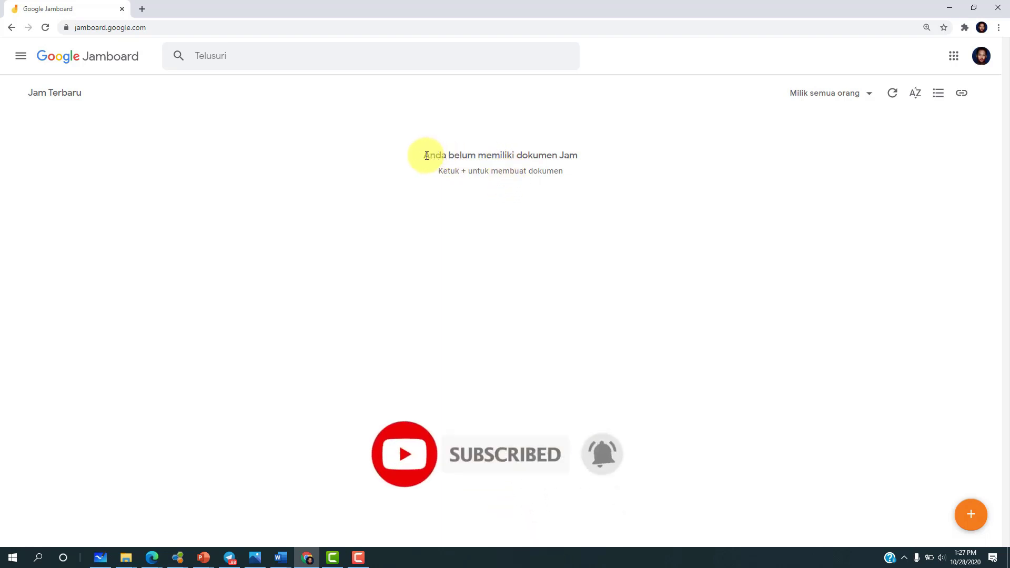
{"action": "left_click_drag", "start_coordinate": [425, 157], "coordinate": [582, 167]}
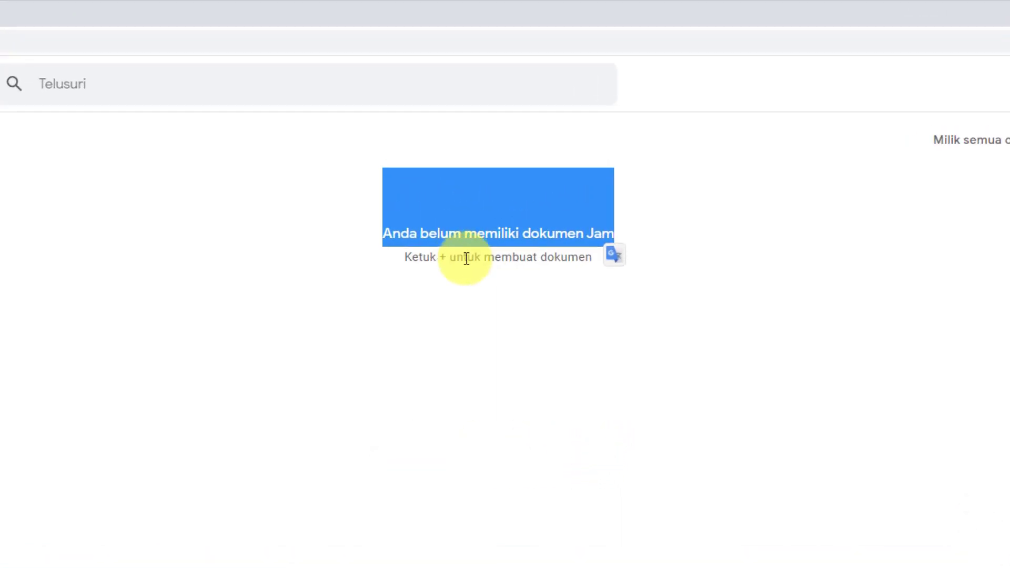
{"action": "left_click", "coordinate": [498, 396]}
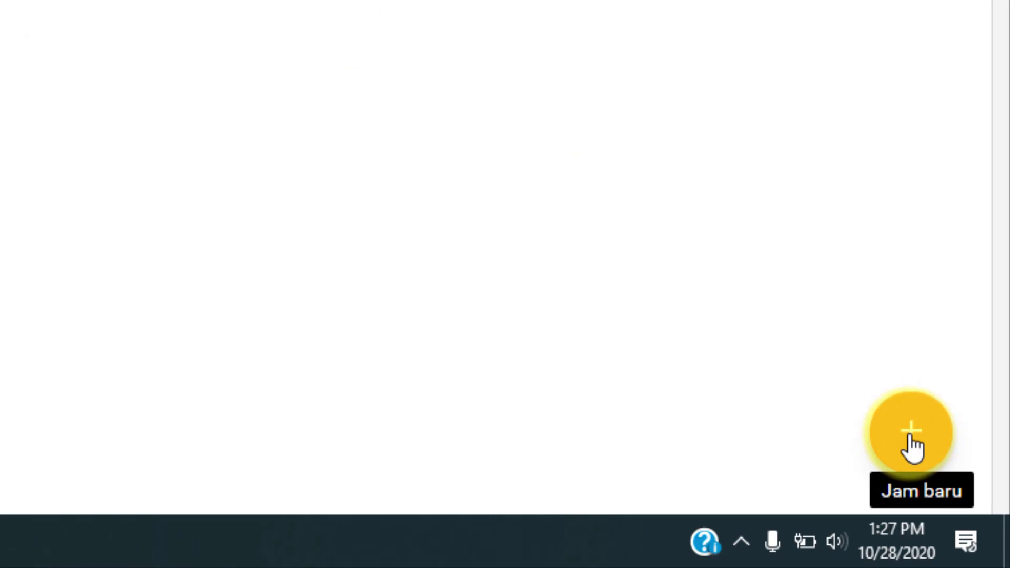
- Create a new Jam and rename it "Belajar Jamboard"
{"action": "left_click", "coordinate": [913, 445]}
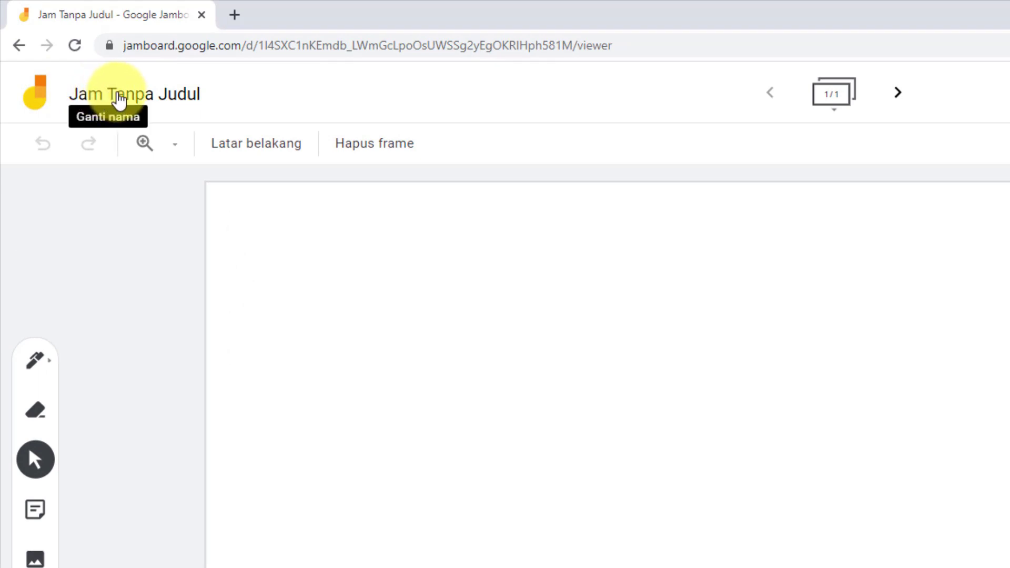
{"action": "left_click", "coordinate": [147, 95]}
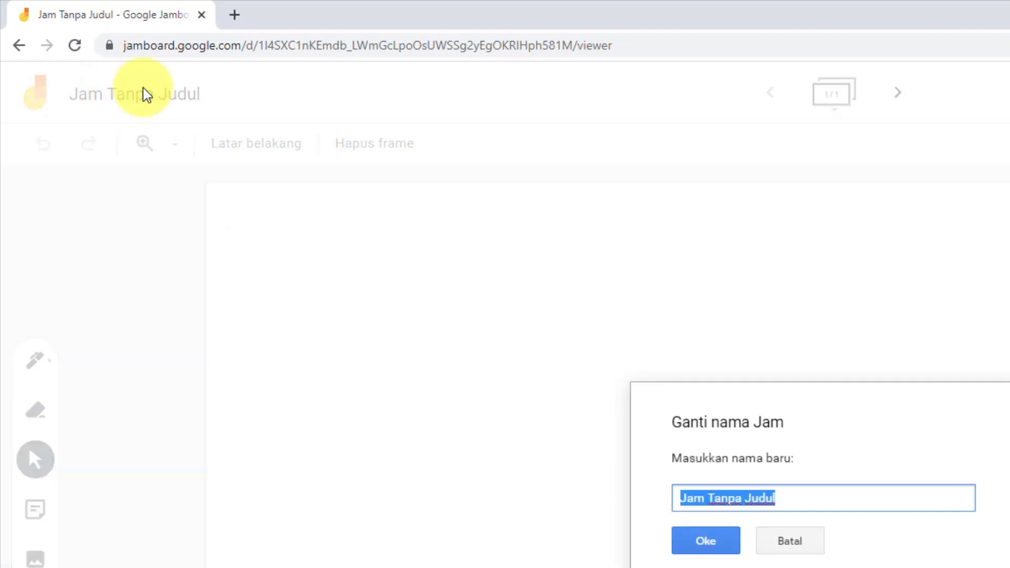
{"action": "type", "text": "Be"}
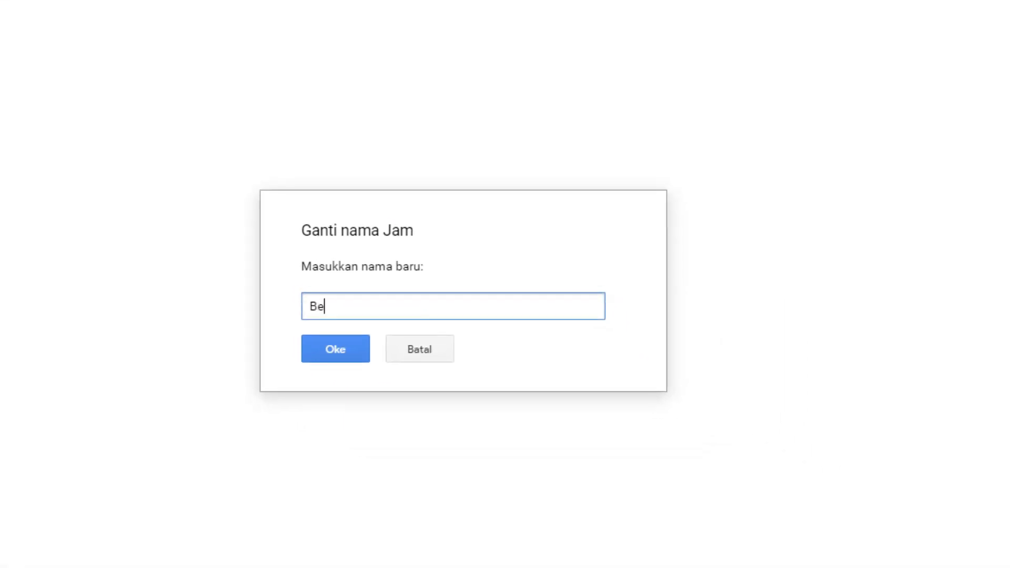
{"action": "type", "text": "lajar Jamboard"}
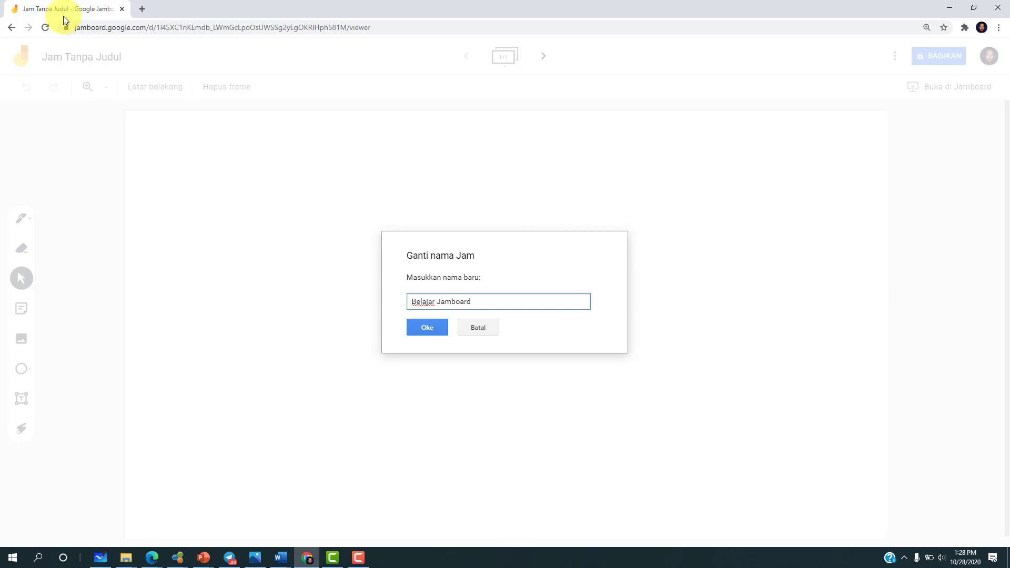
{"action": "left_click", "coordinate": [426, 327]}
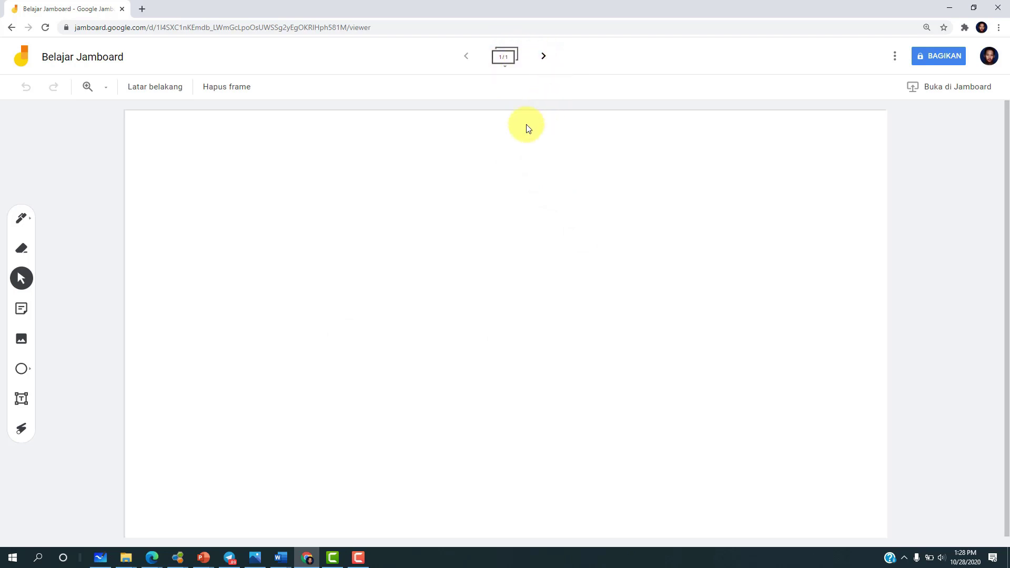
- Add a second frame to the Jam and return to the first frame
{"action": "left_click", "coordinate": [544, 57]}
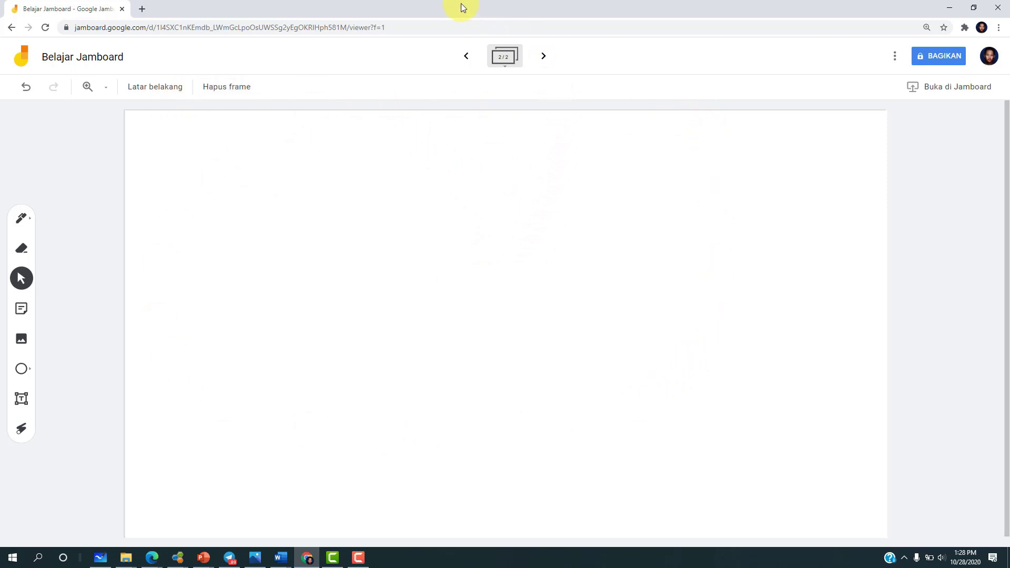
{"action": "left_click", "coordinate": [466, 58]}
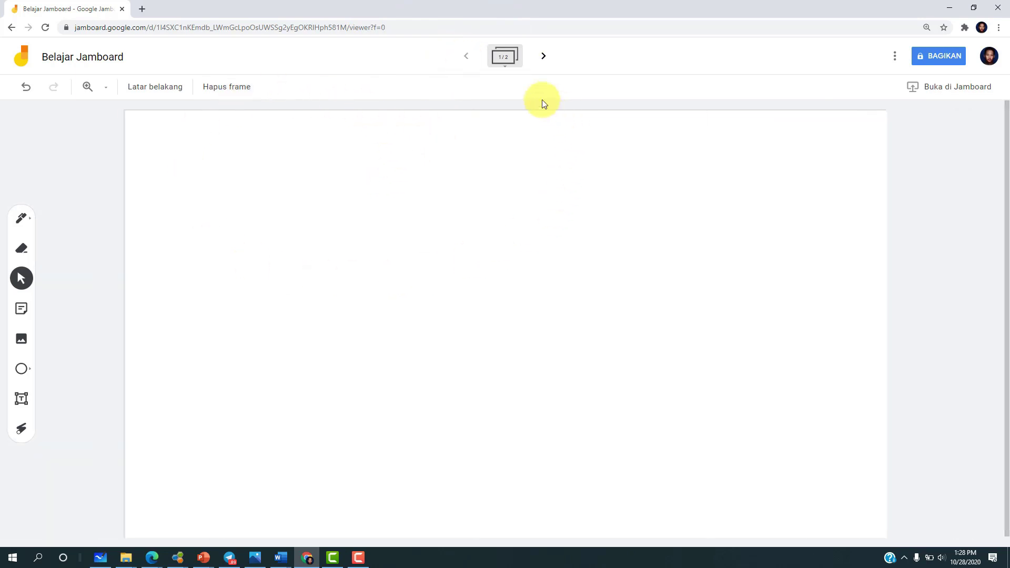
- Try the dotted, lined, white grid and grey grid backgrounds one after another on the first frame
{"action": "left_click", "coordinate": [163, 94]}
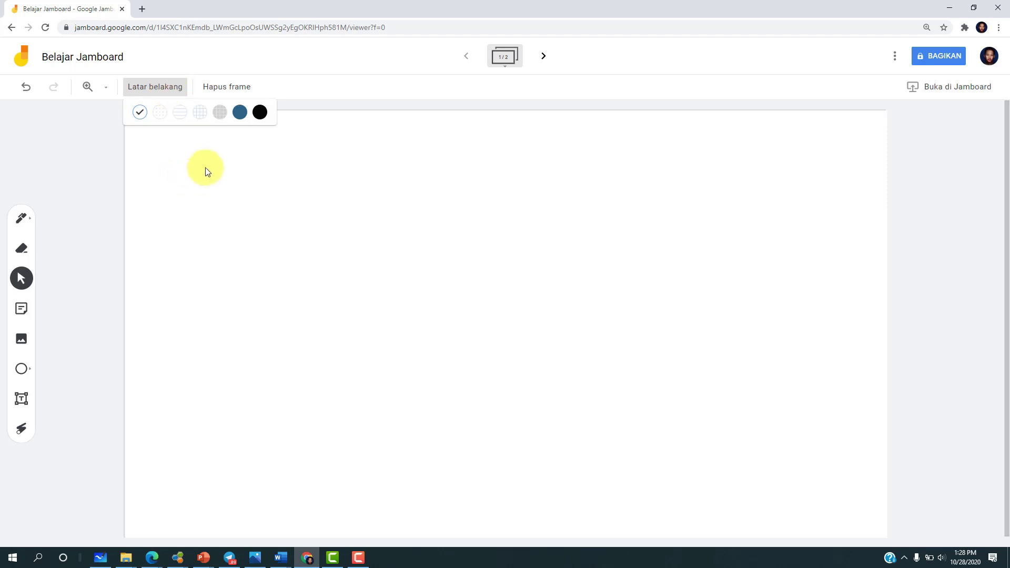
{"action": "left_click", "coordinate": [161, 115]}
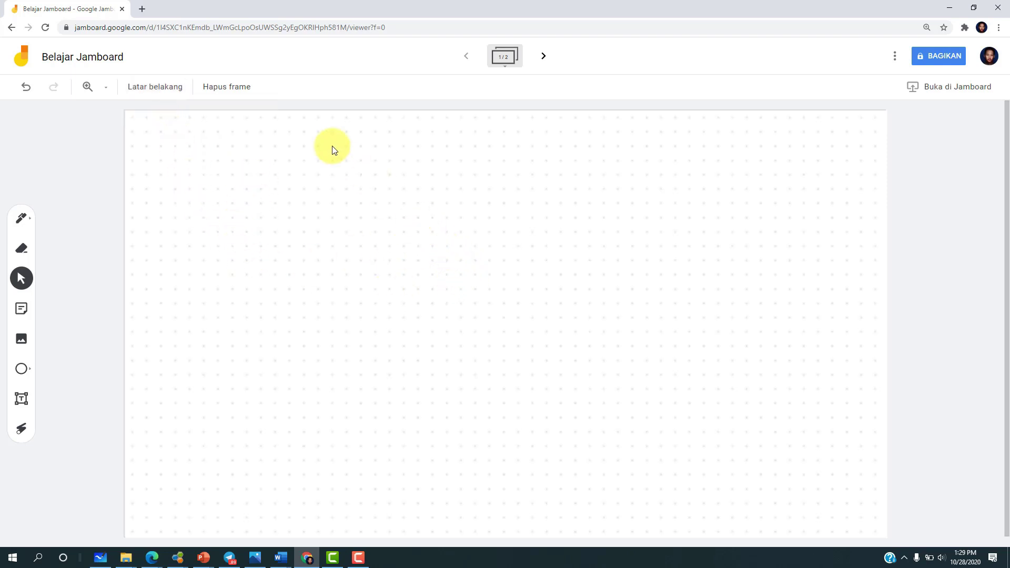
{"action": "left_click", "coordinate": [148, 86]}
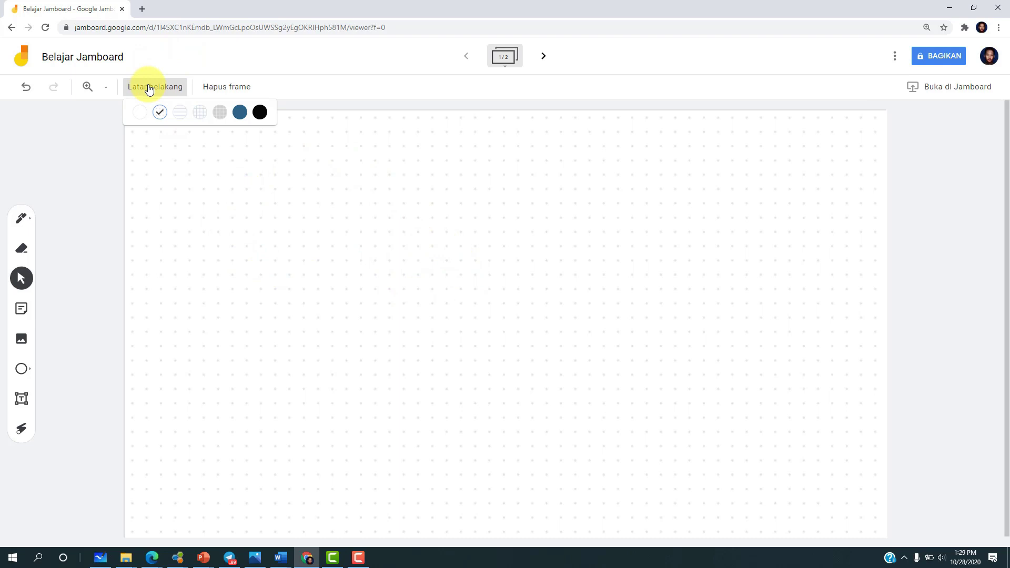
{"action": "left_click", "coordinate": [182, 115]}
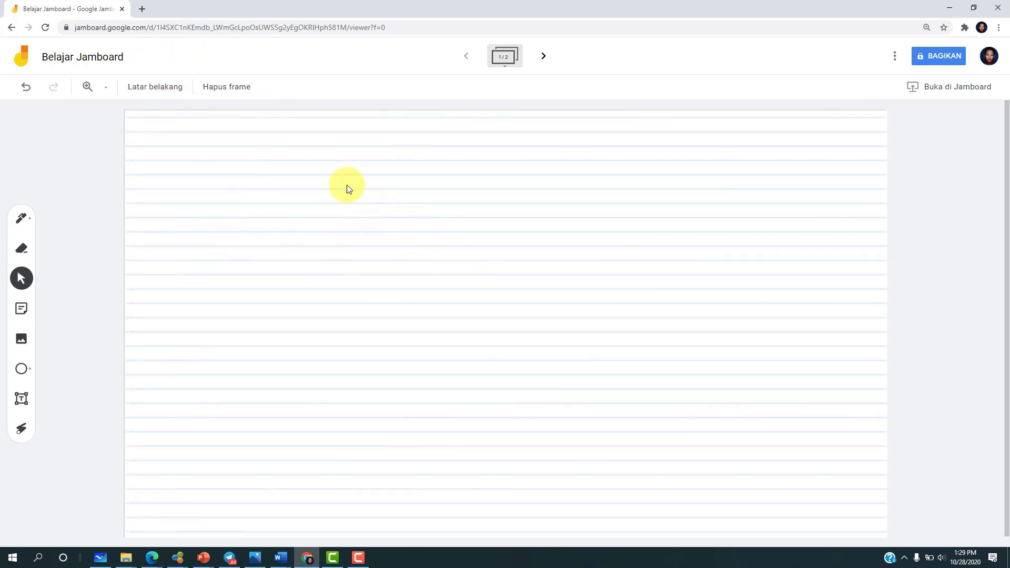
{"action": "left_click", "coordinate": [158, 88]}
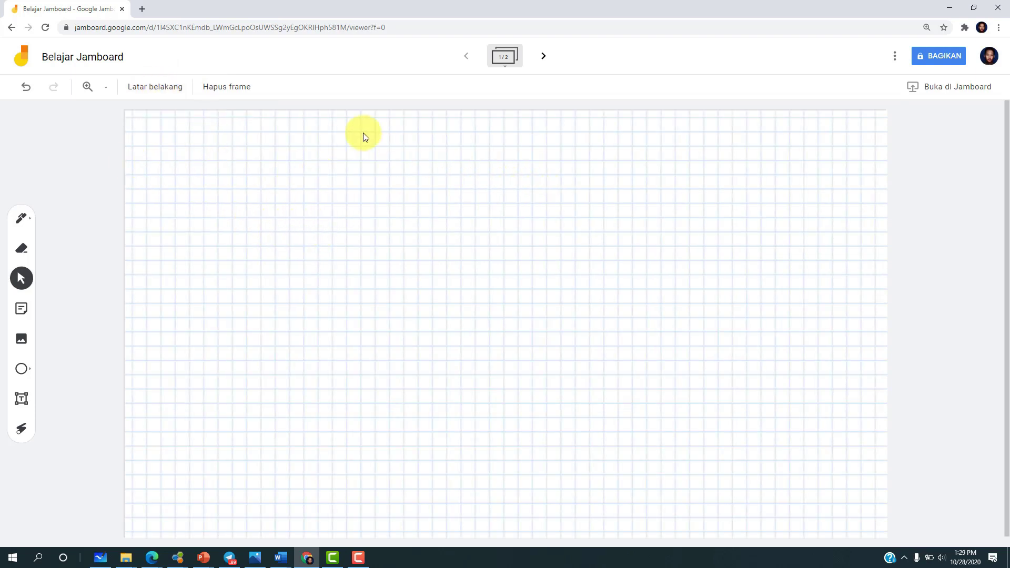
{"action": "left_click", "coordinate": [165, 91]}
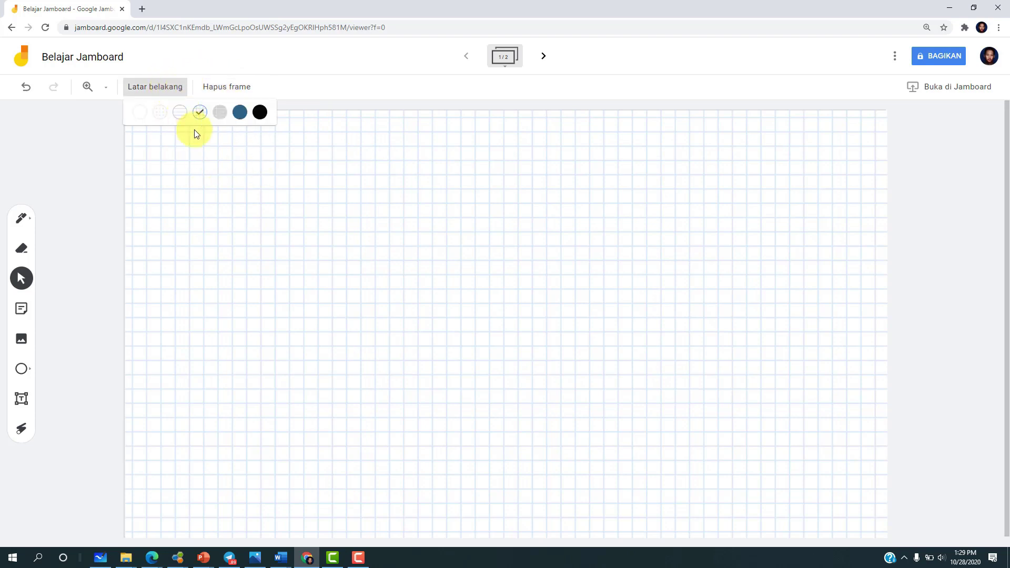
{"action": "left_click", "coordinate": [224, 116]}
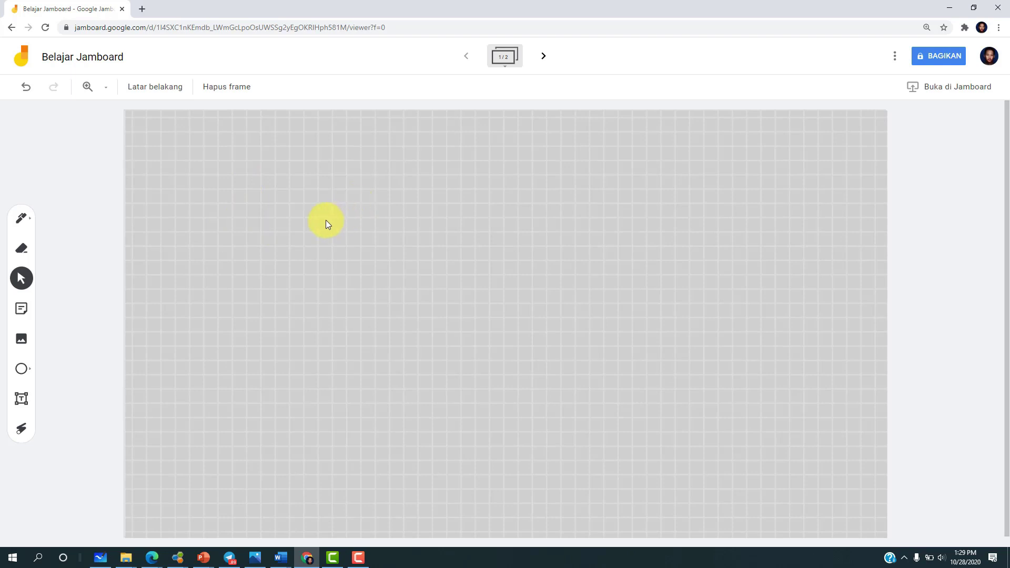
- Set the first frame's background to solid blue and compare it with the second frame
{"action": "left_click", "coordinate": [175, 89]}
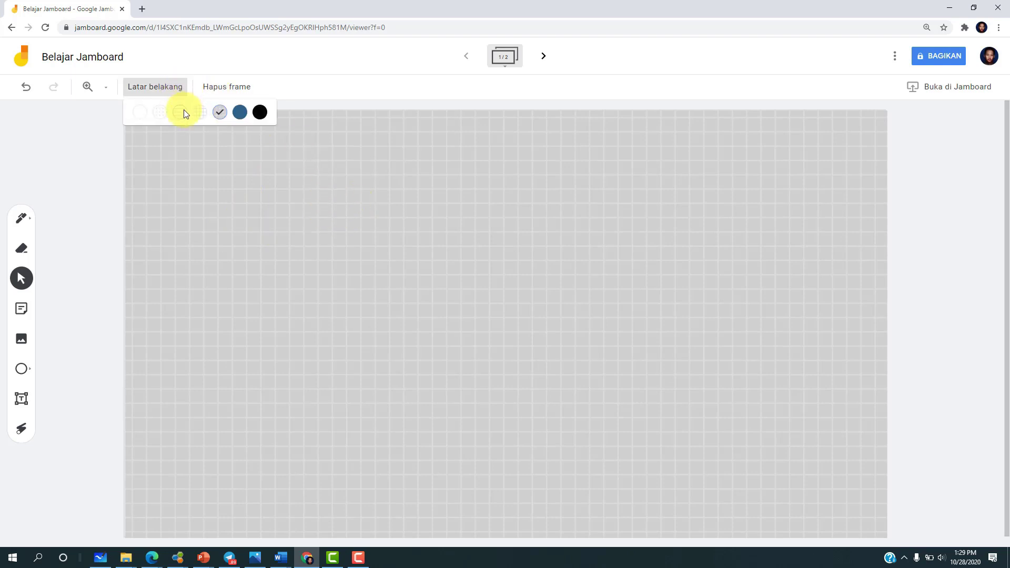
{"action": "left_click", "coordinate": [239, 113]}
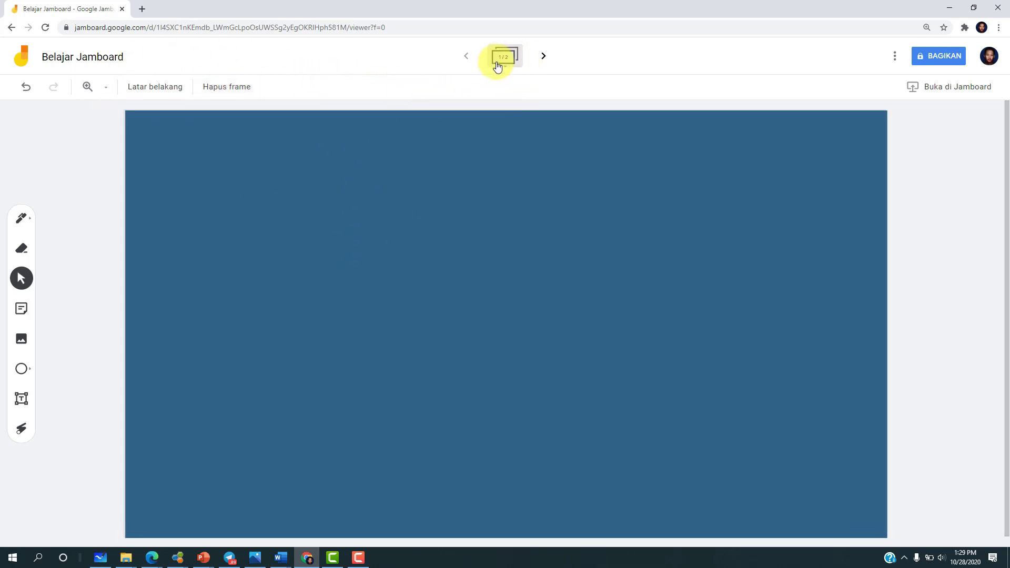
{"action": "left_click", "coordinate": [544, 58]}
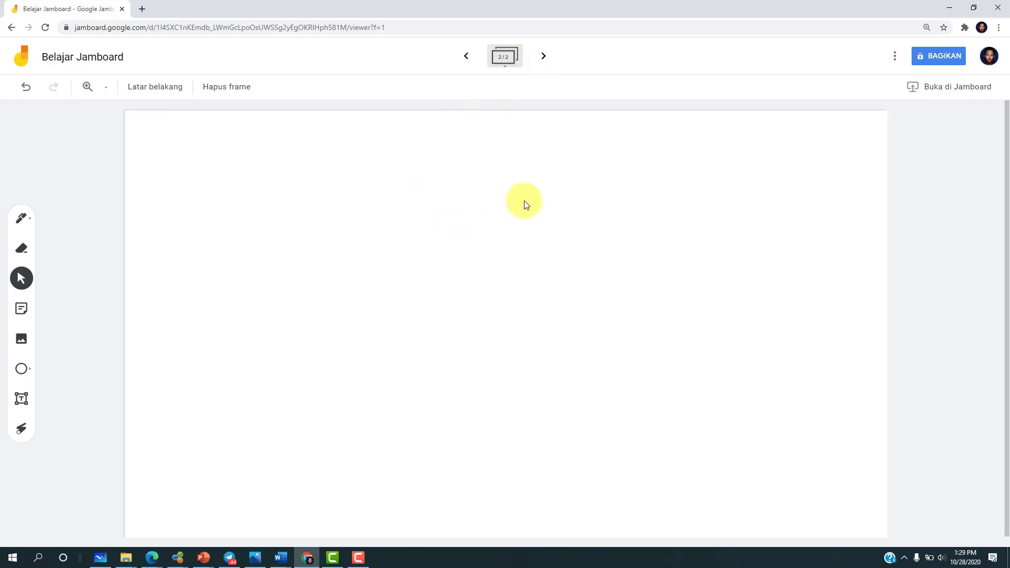
{"action": "left_click", "coordinate": [466, 56]}
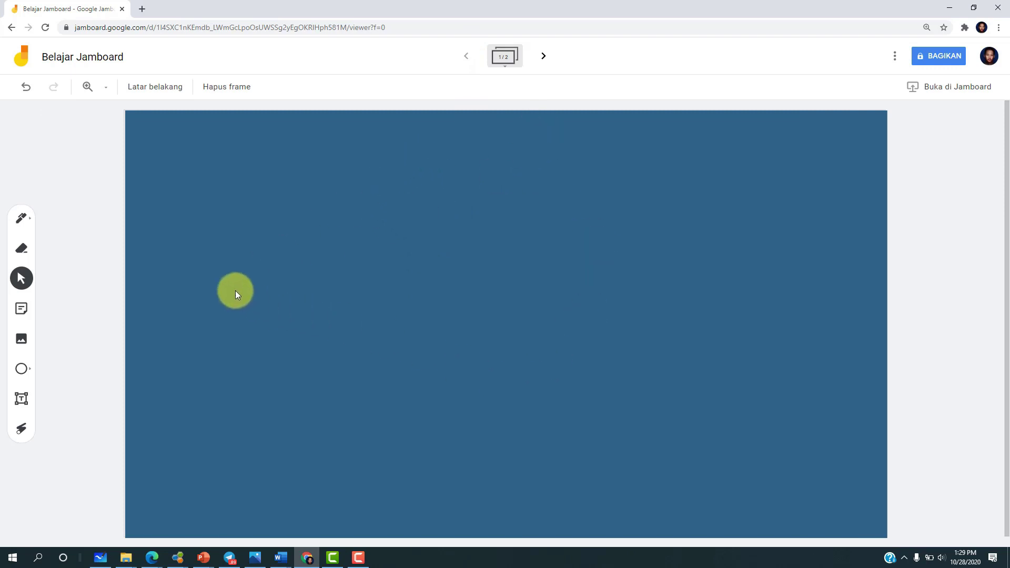
- Set the second frame's background to solid black and return to the first frame
{"action": "left_click", "coordinate": [543, 56]}
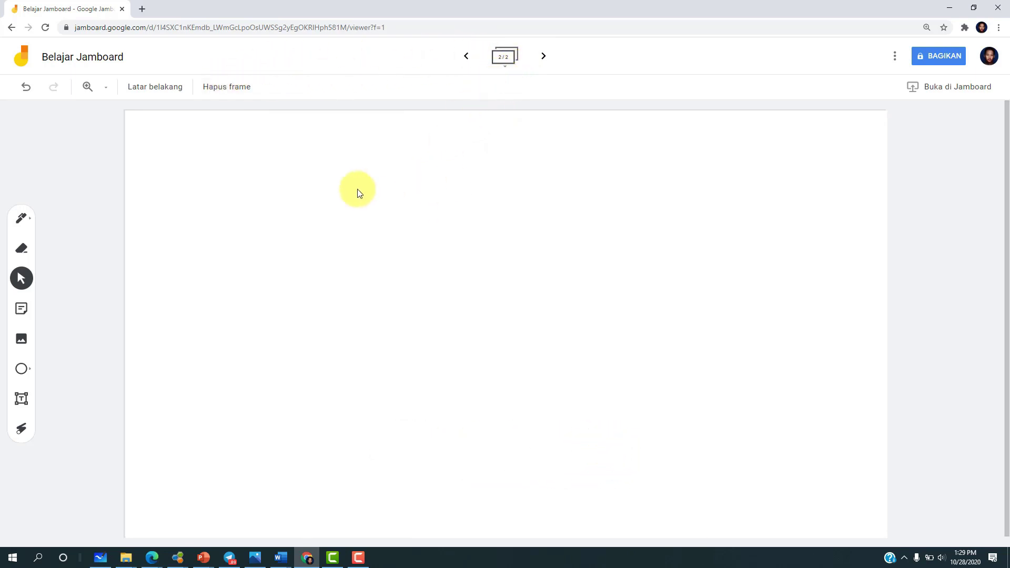
{"action": "left_click", "coordinate": [175, 91]}
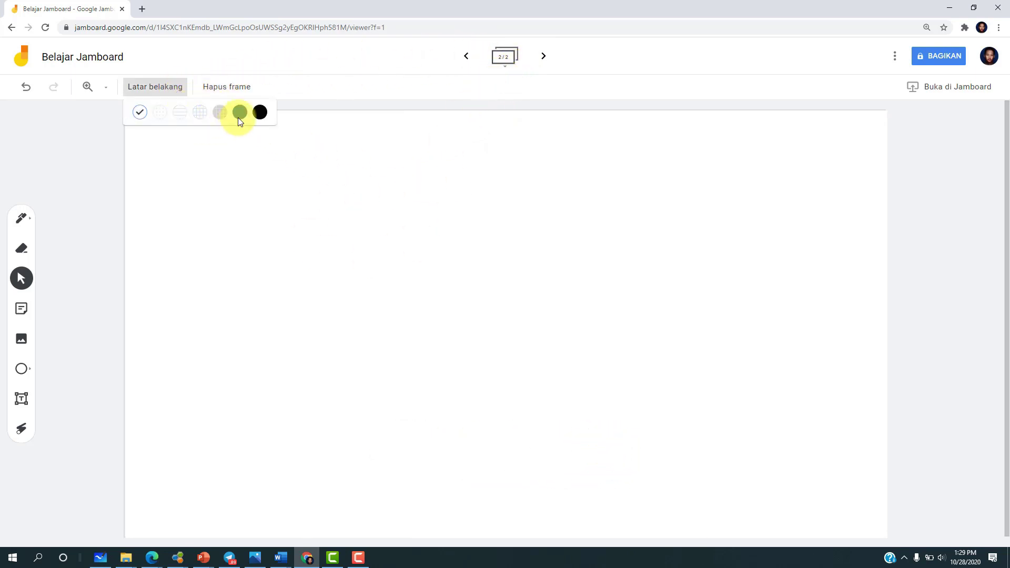
{"action": "left_click", "coordinate": [259, 112]}
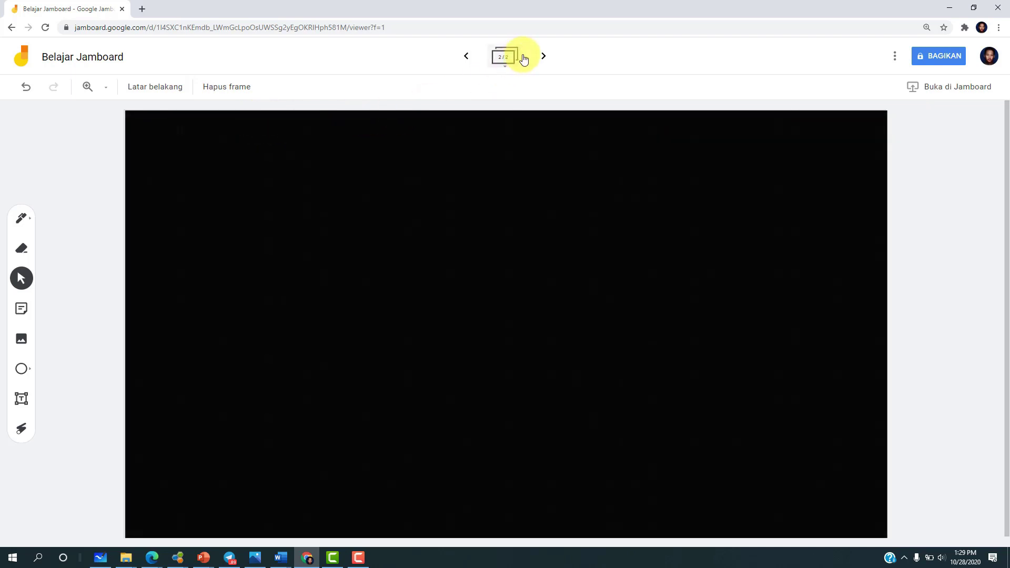
{"action": "left_click", "coordinate": [466, 56]}
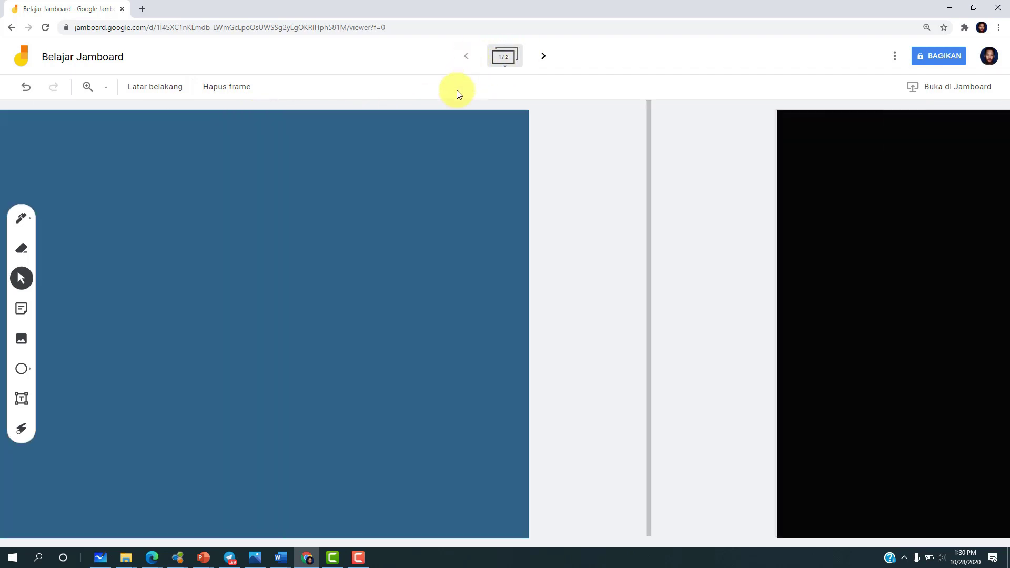
- Show the frame overview and view the first and second frames in turn
{"action": "left_click", "coordinate": [543, 58]}
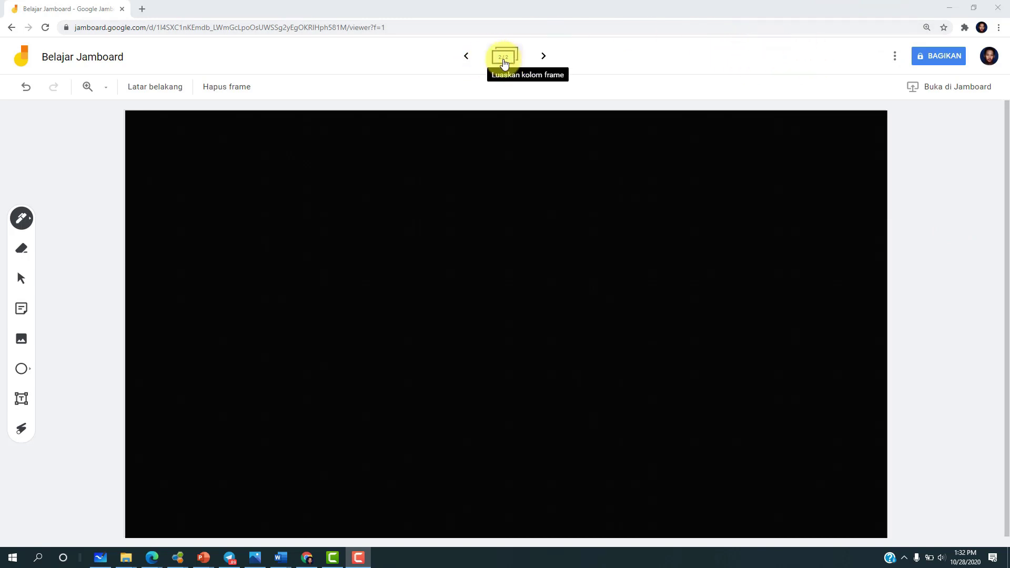
{"action": "left_click", "coordinate": [504, 62]}
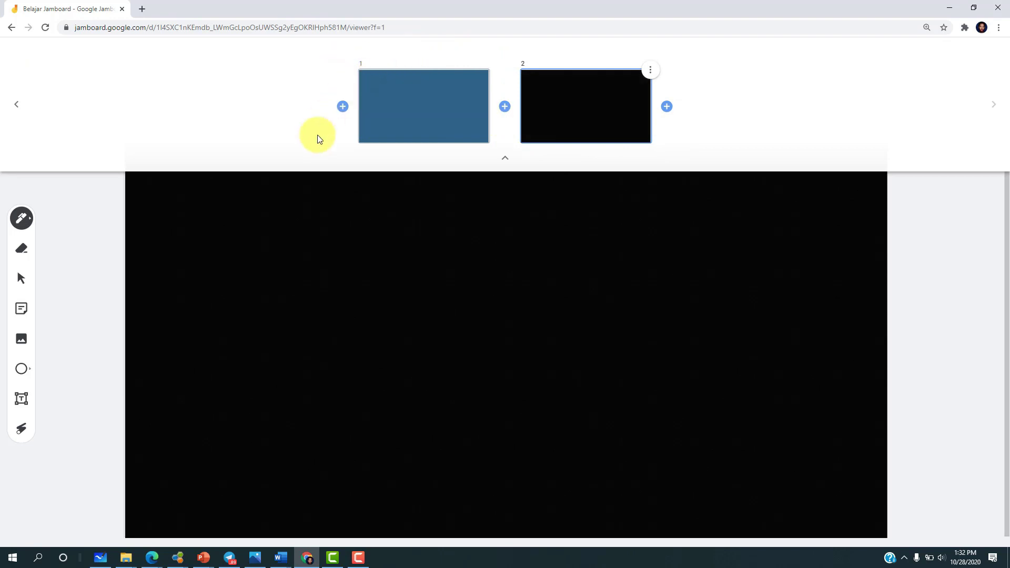
{"action": "left_click", "coordinate": [410, 93]}
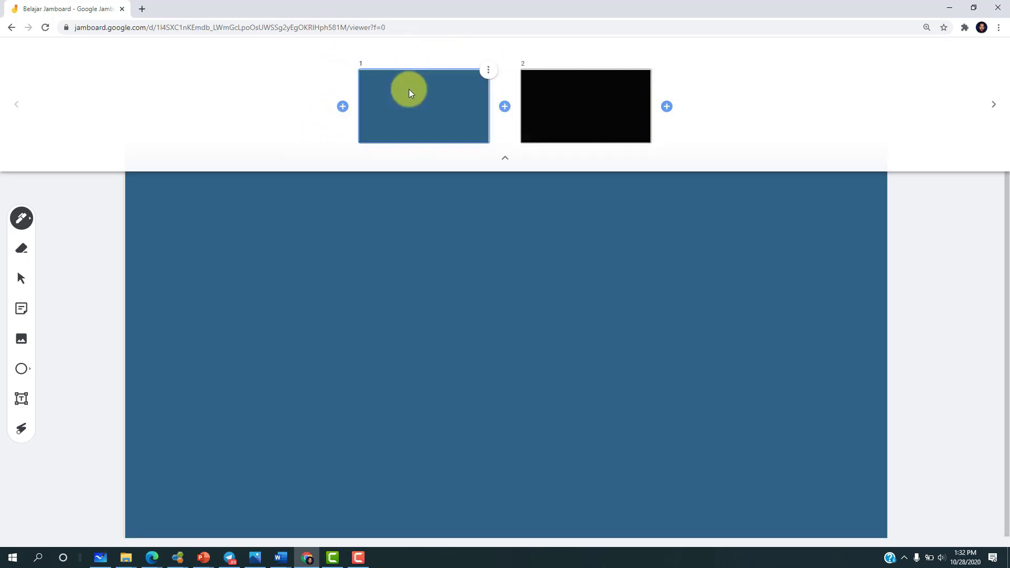
{"action": "left_click", "coordinate": [588, 94]}
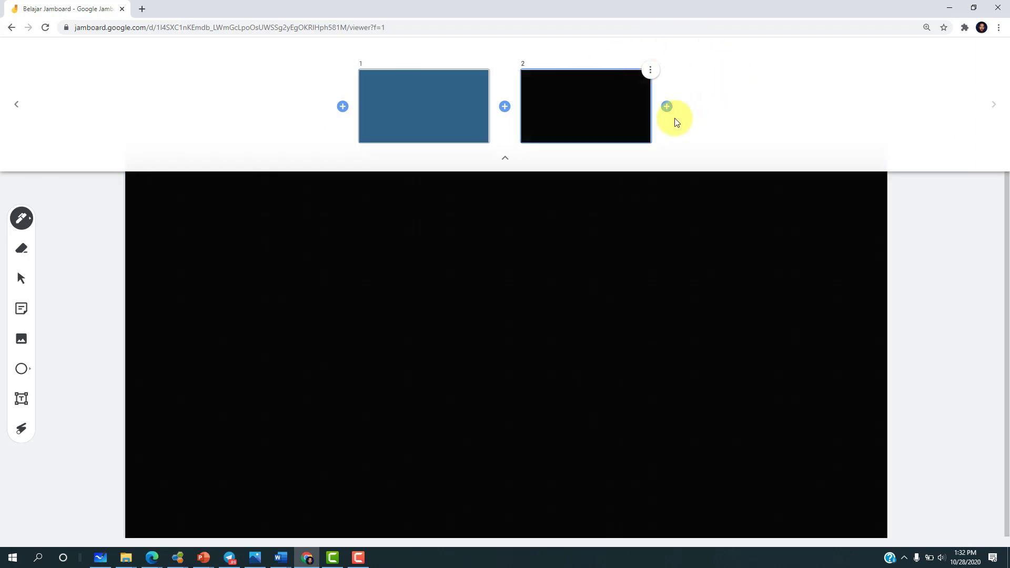
- Duplicate the black second frame, add a blank frame directly after the blue first frame, and close the frame overview
{"action": "left_click", "coordinate": [650, 71]}
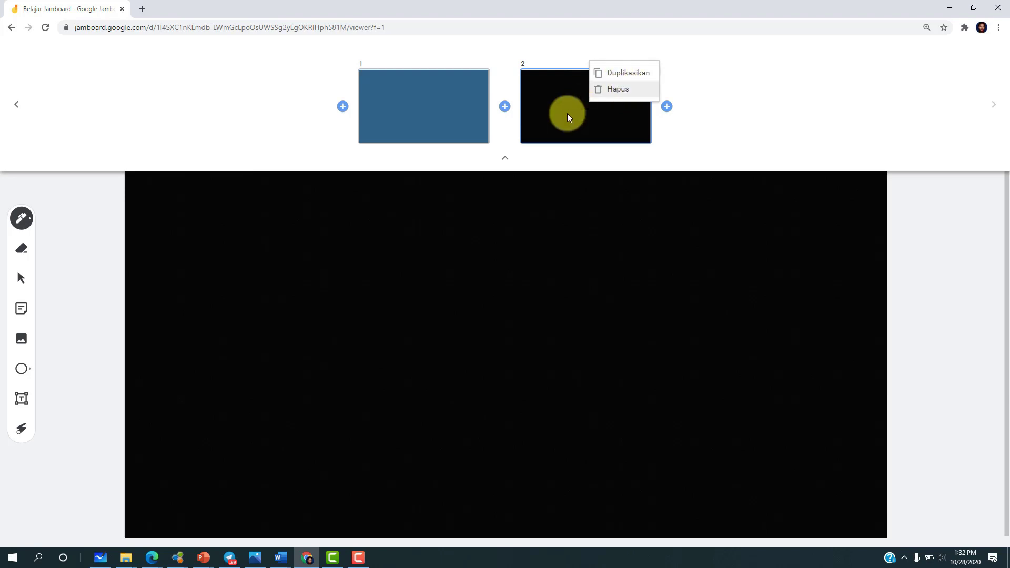
{"action": "left_click", "coordinate": [624, 77]}
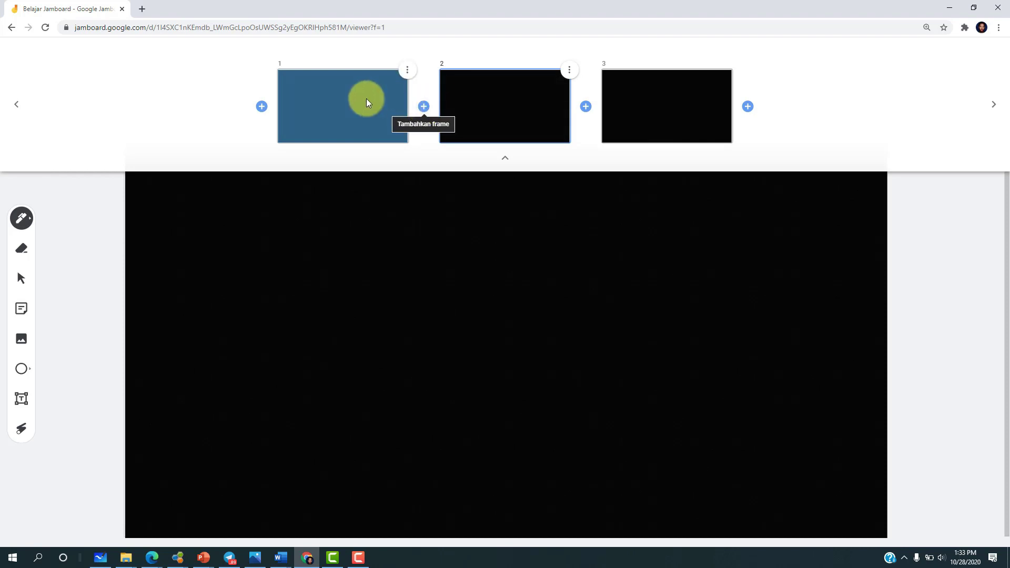
{"action": "left_click", "coordinate": [423, 108]}
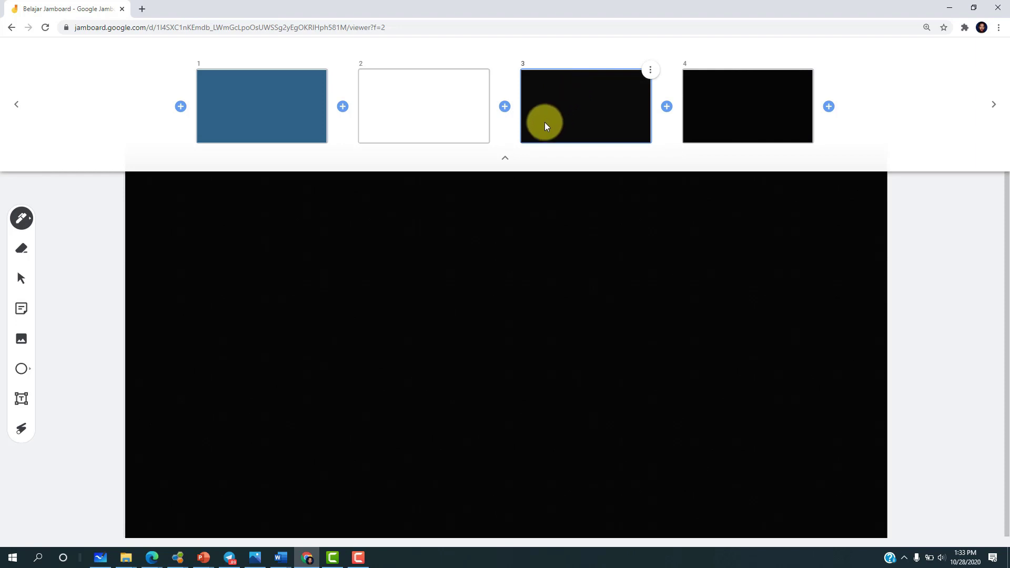
{"action": "left_click", "coordinate": [503, 160]}
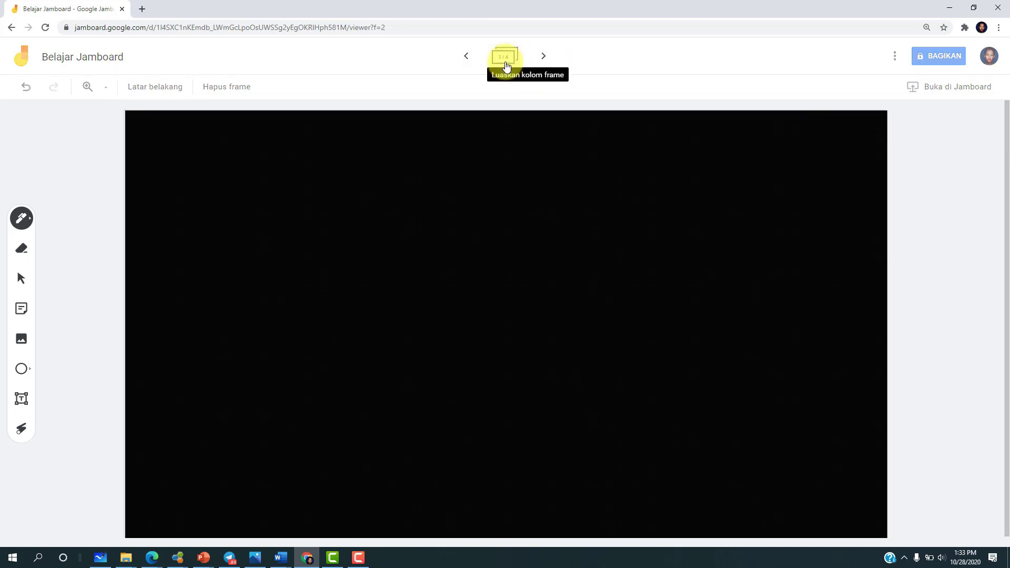
- Delete the fourth frame, the black duplicate, from the frame overview
{"action": "left_click", "coordinate": [505, 58]}
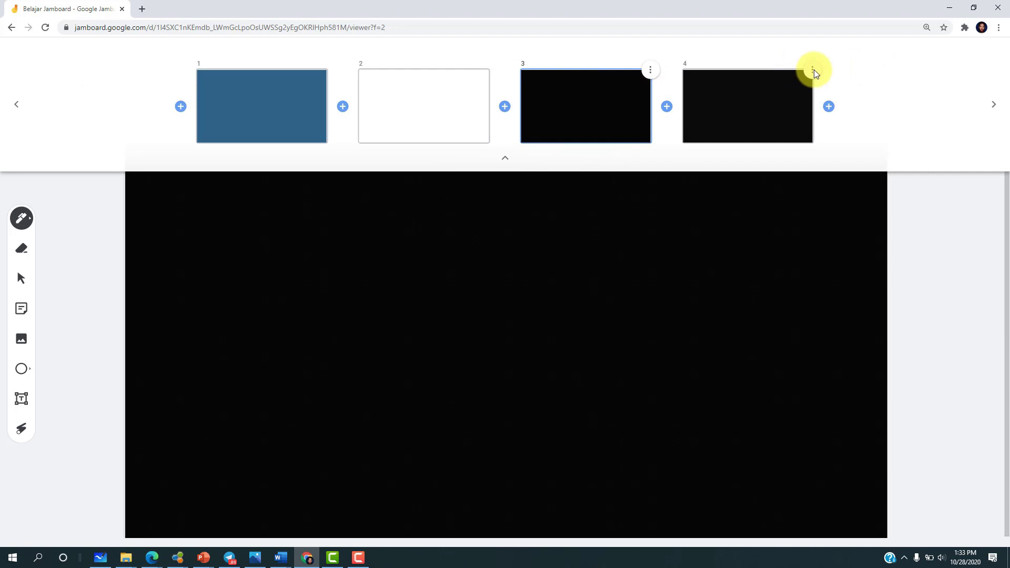
{"action": "left_click", "coordinate": [812, 70]}
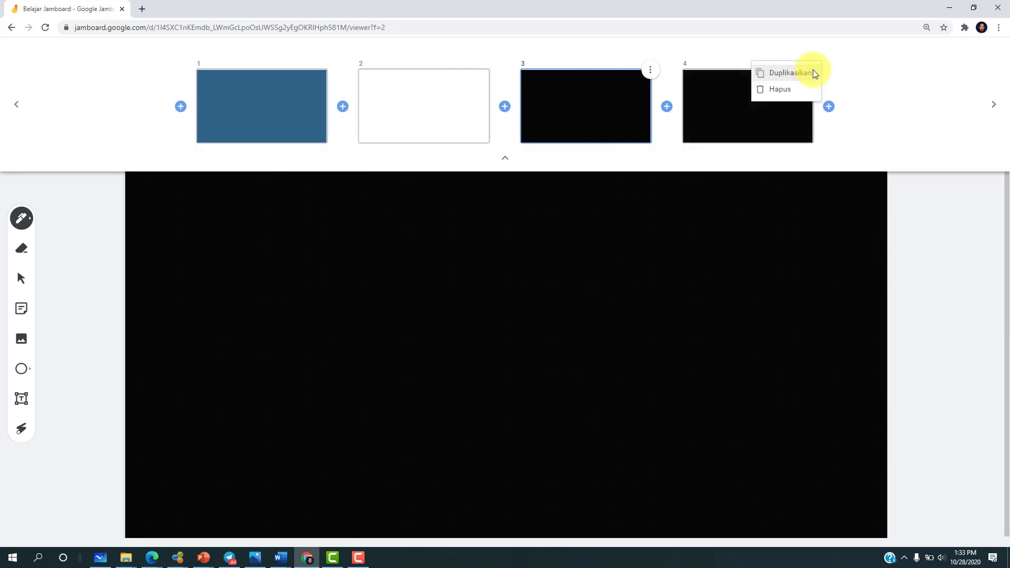
{"action": "left_click", "coordinate": [776, 91]}
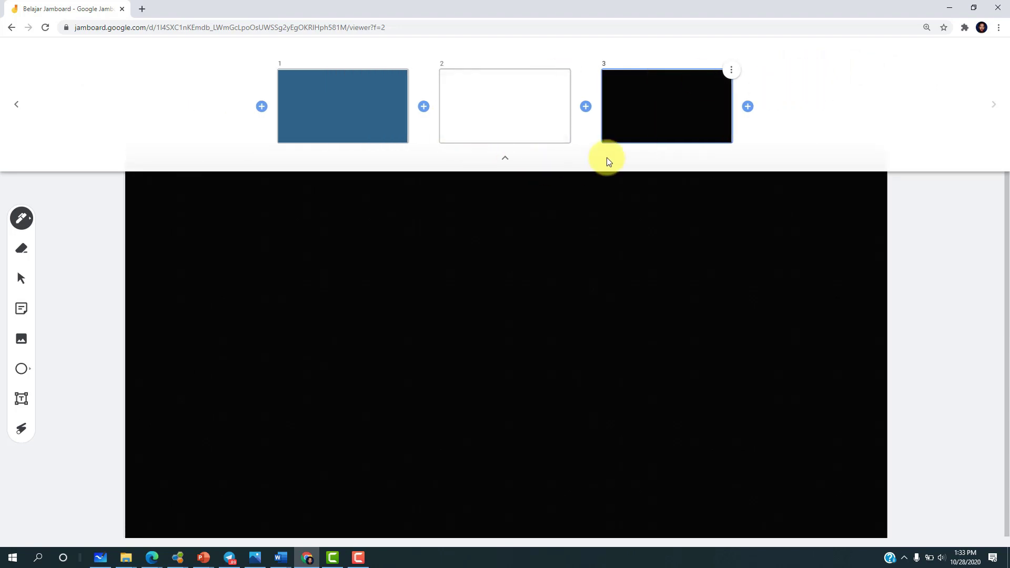
{"action": "left_click", "coordinate": [503, 157]}
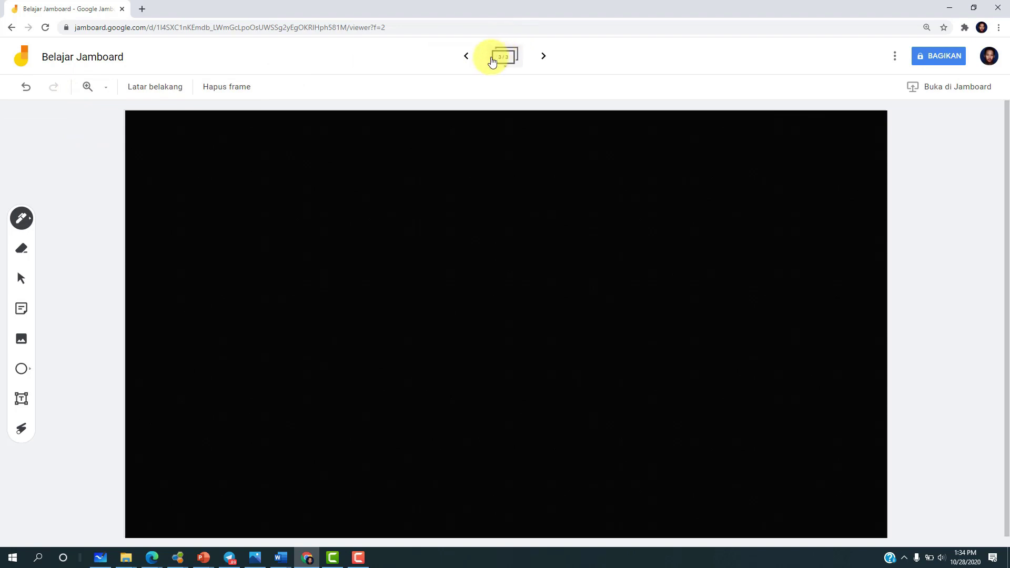
- Switch to the blue first frame, draw a short wavy pen line near its upper-left corner, and clear the frame
{"action": "left_click", "coordinate": [507, 62]}
{"action": "left_click", "coordinate": [362, 99]}
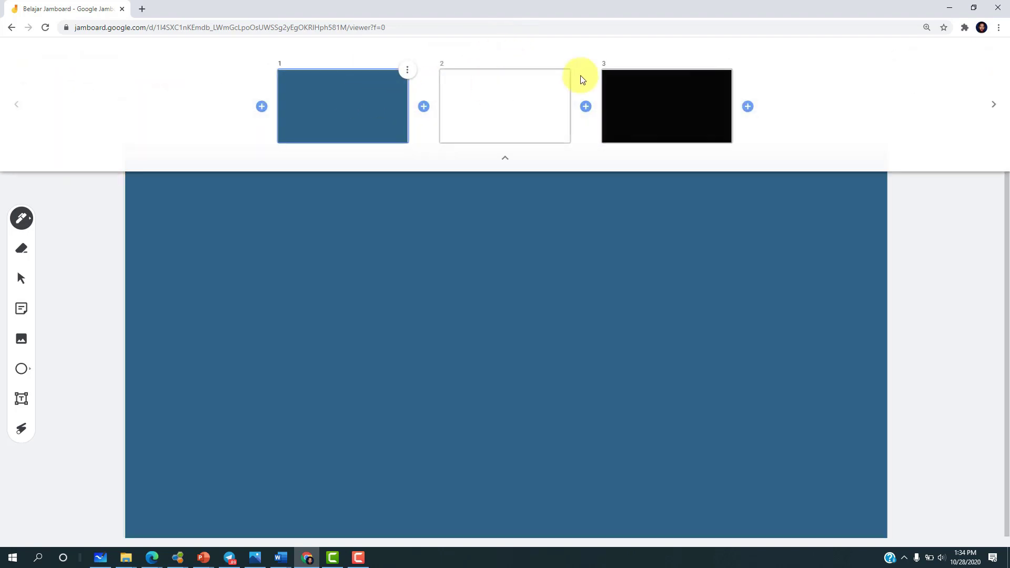
{"action": "left_click", "coordinate": [497, 160]}
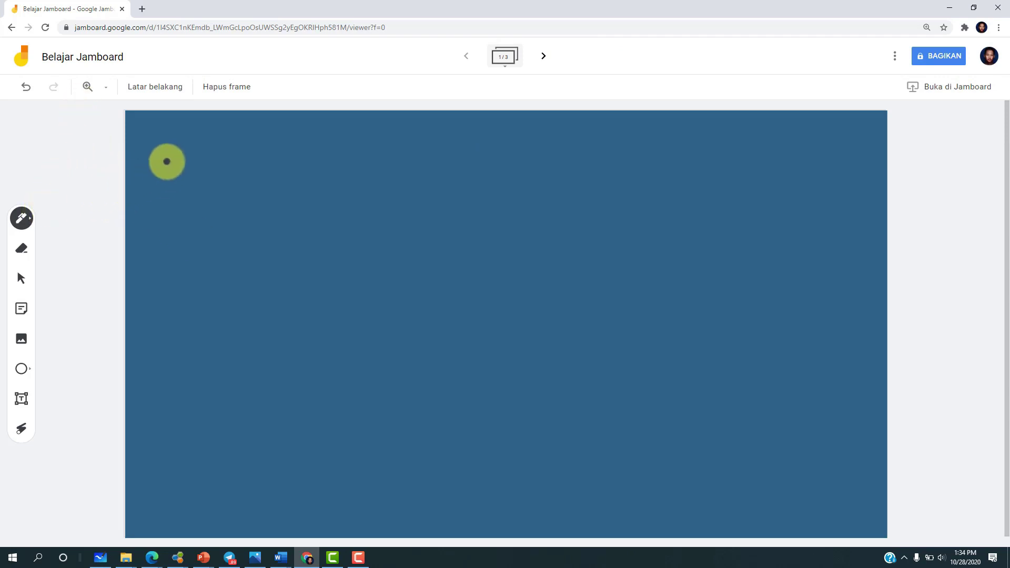
{"action": "mouse_move", "coordinate": [165, 160]}
{"action": "left_mouse_down"}
{"action": "mouse_move", "coordinate": [189, 176]}
{"action": "mouse_move", "coordinate": [267, 163]}
{"action": "mouse_move", "coordinate": [277, 172]}
{"action": "mouse_move", "coordinate": [226, 185]}
{"action": "mouse_move", "coordinate": [260, 188]}
{"action": "left_mouse_up"}
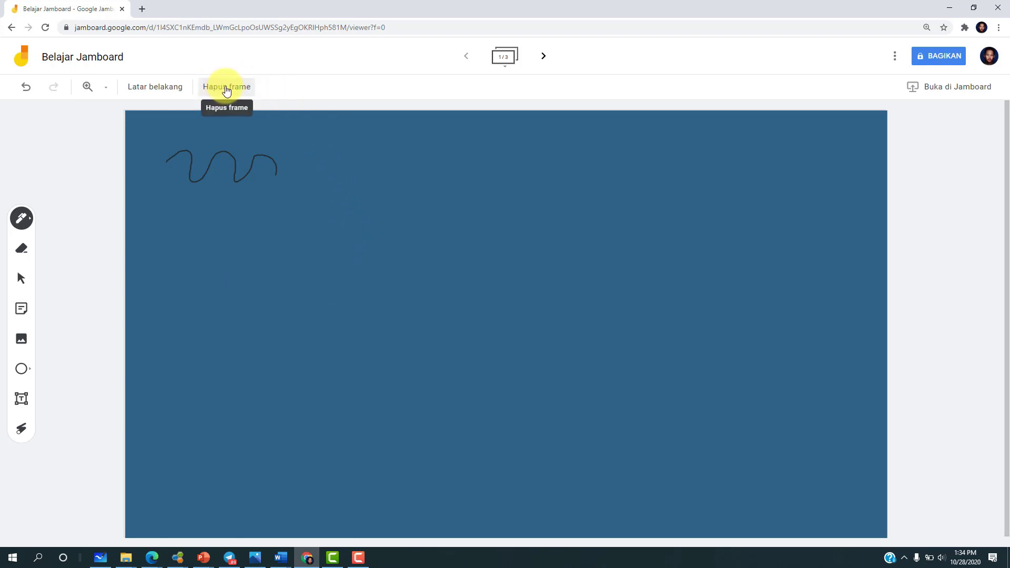
{"action": "left_click", "coordinate": [227, 90]}
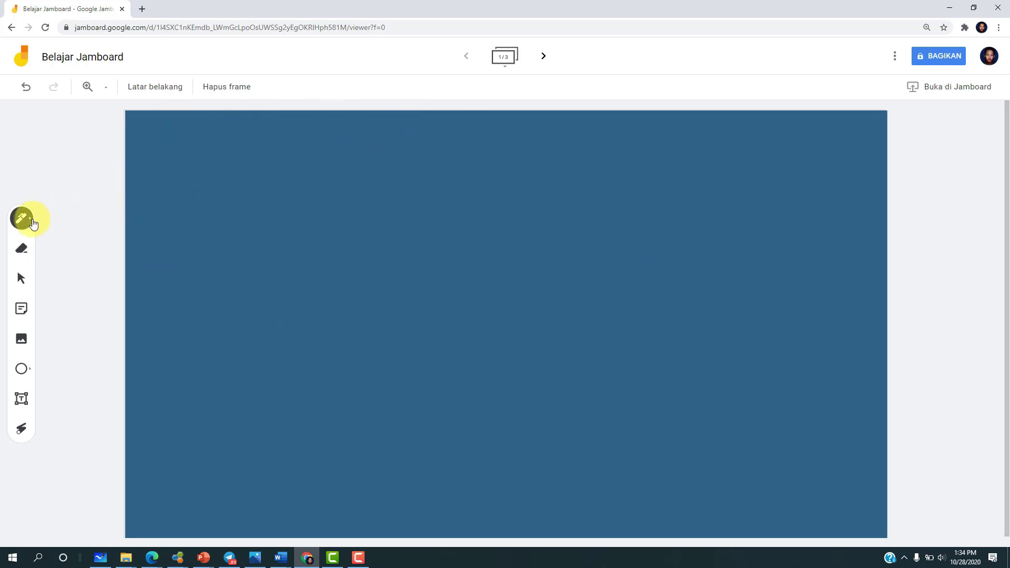
- Draw a larger wavy pen line in the upper-left area of the first frame and erase its right end
{"action": "mouse_move", "coordinate": [152, 199]}
{"action": "left_mouse_down"}
{"action": "mouse_move", "coordinate": [158, 185]}
{"action": "mouse_move", "coordinate": [230, 232]}
{"action": "mouse_move", "coordinate": [366, 198]}
{"action": "mouse_move", "coordinate": [380, 211]}
{"action": "left_mouse_up"}
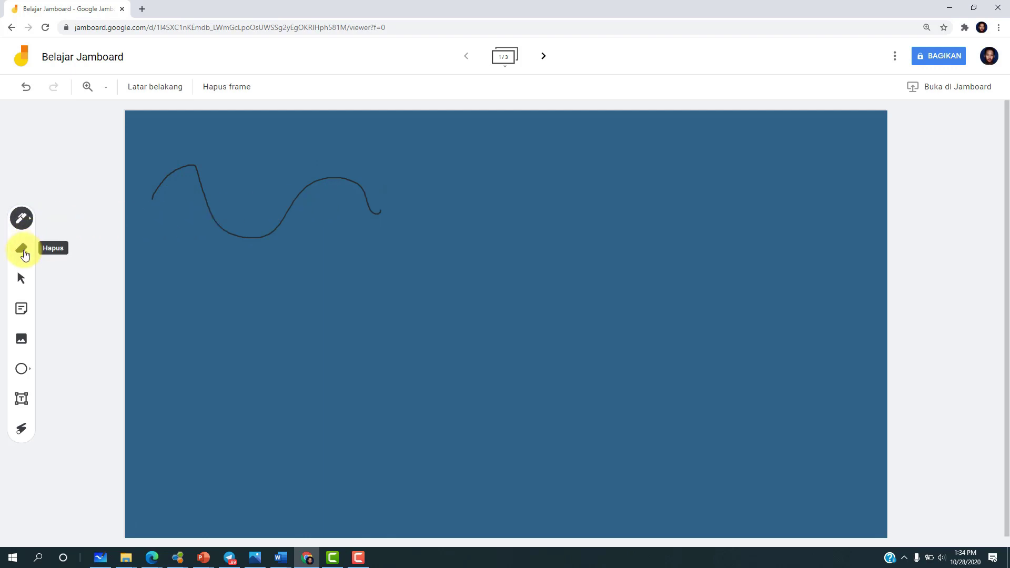
{"action": "left_click", "coordinate": [25, 253]}
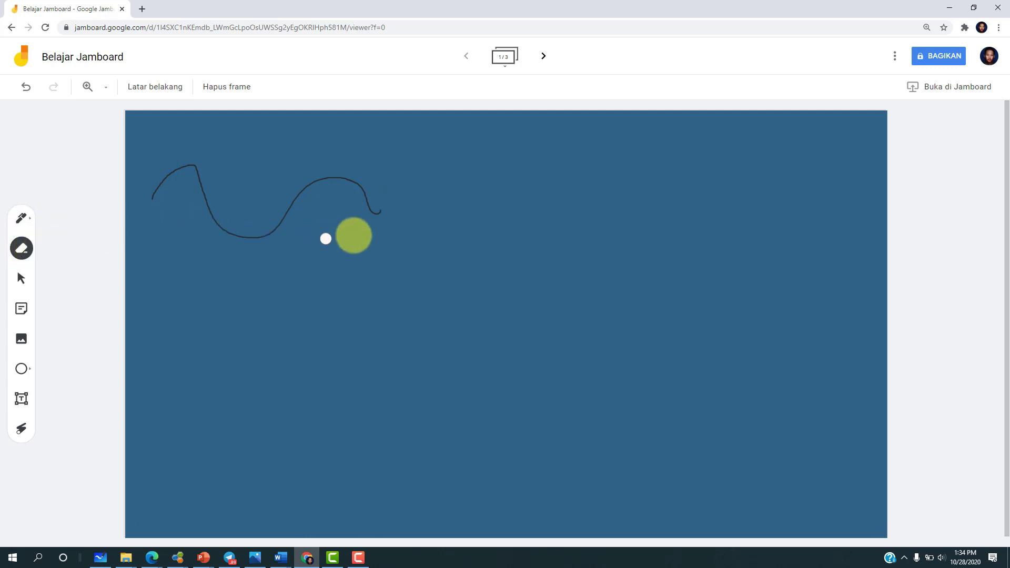
{"action": "mouse_move", "coordinate": [382, 216]}
{"action": "left_mouse_down"}
{"action": "mouse_move", "coordinate": [352, 175]}
{"action": "mouse_move", "coordinate": [318, 185]}
{"action": "mouse_move", "coordinate": [338, 186]}
{"action": "left_mouse_up"}
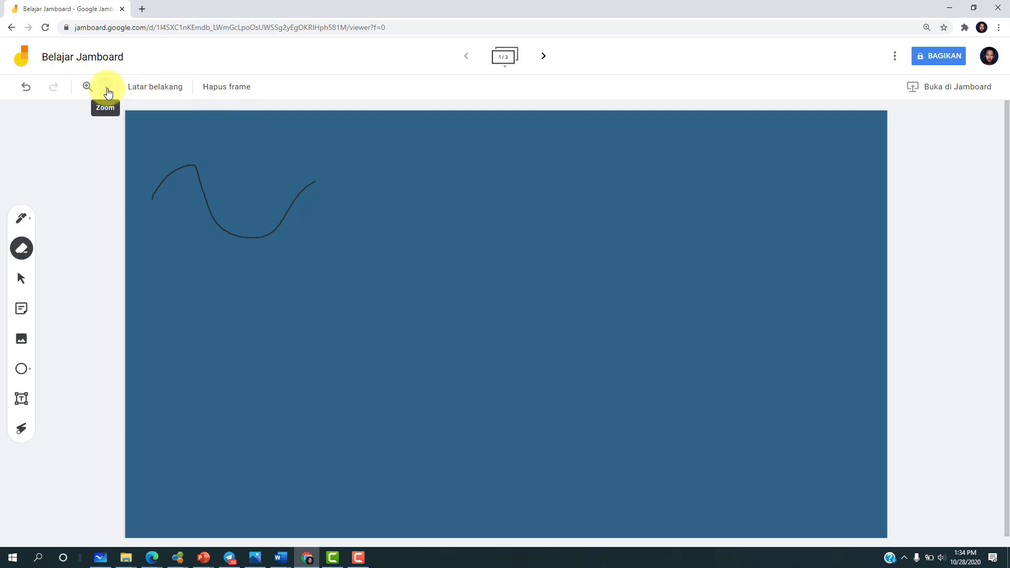
- Try stepwise zooming on the first frame, zooming out, back in, and out again
{"action": "left_click", "coordinate": [108, 89]}
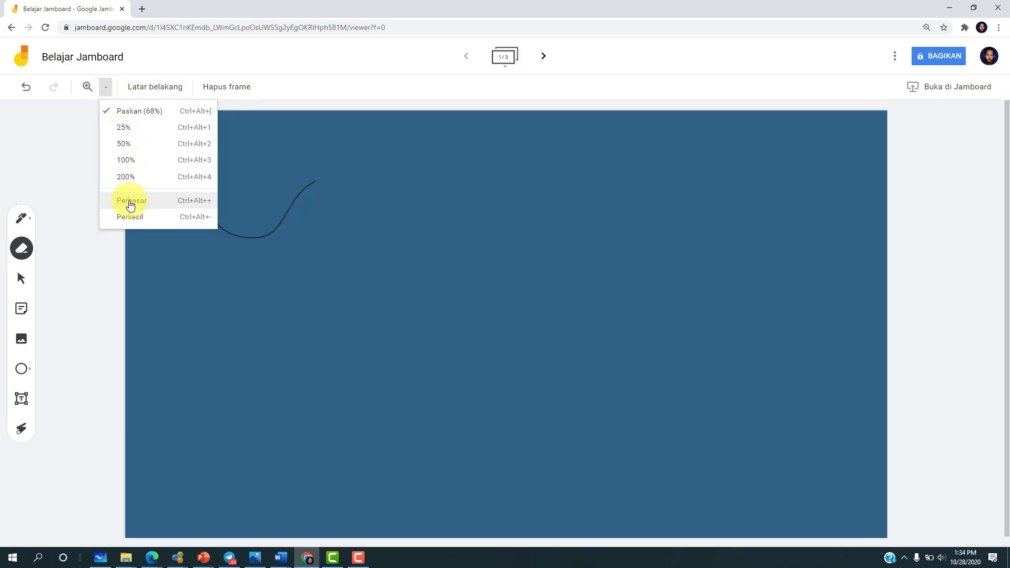
{"action": "left_click", "coordinate": [129, 216]}
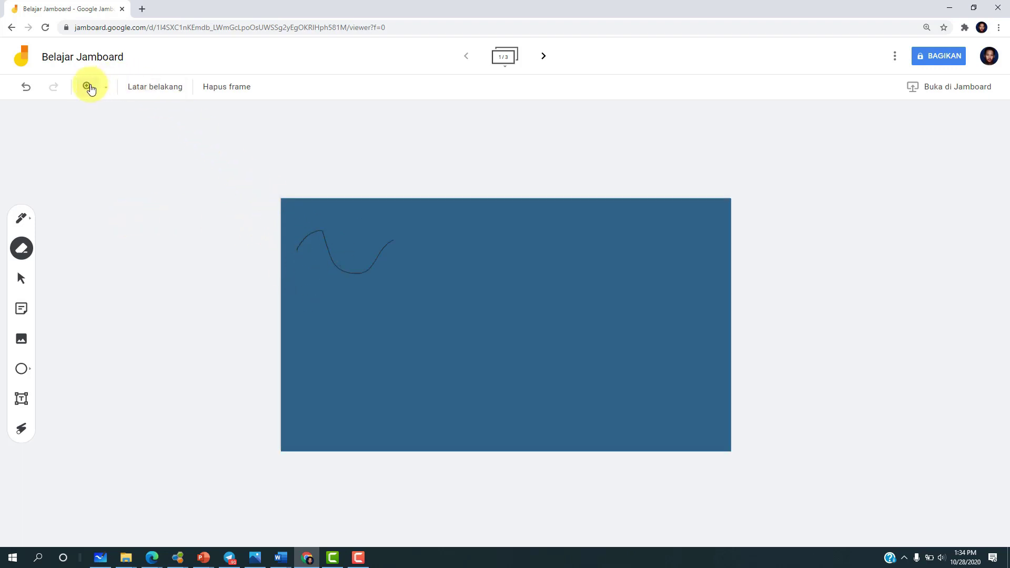
{"action": "left_click", "coordinate": [104, 92]}
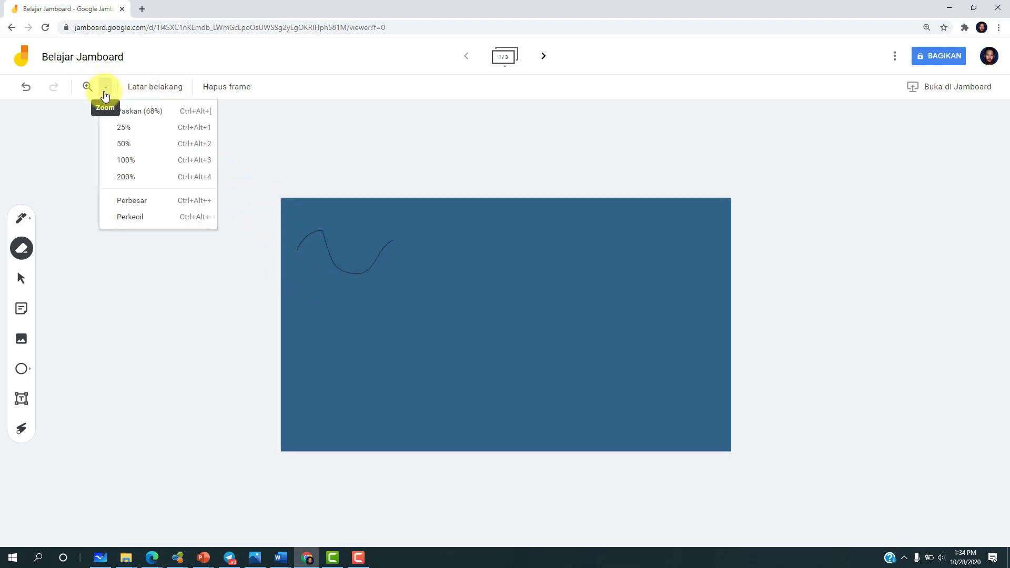
{"action": "left_click", "coordinate": [116, 204]}
{"action": "left_click", "coordinate": [114, 86]}
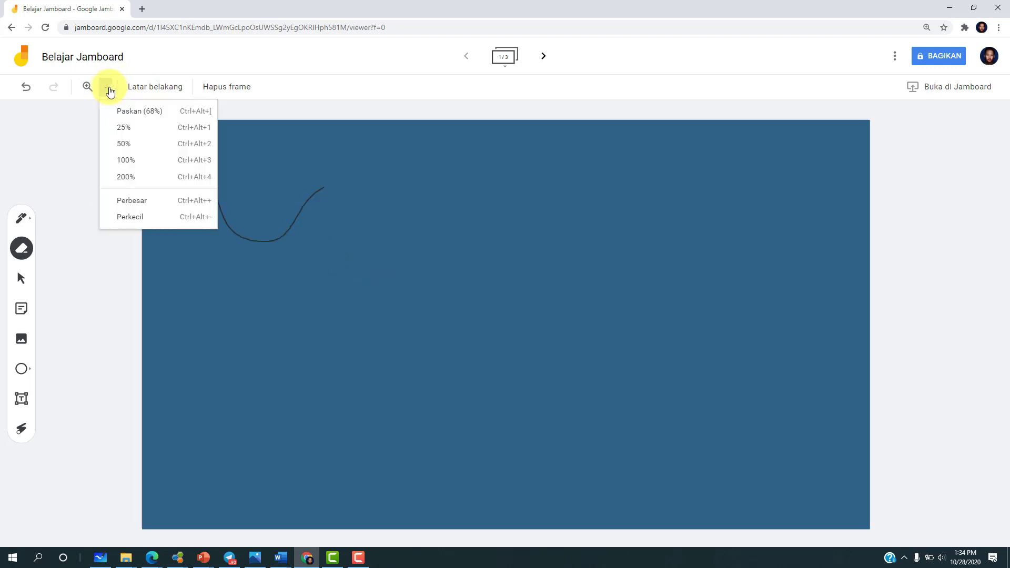
{"action": "left_click", "coordinate": [123, 200]}
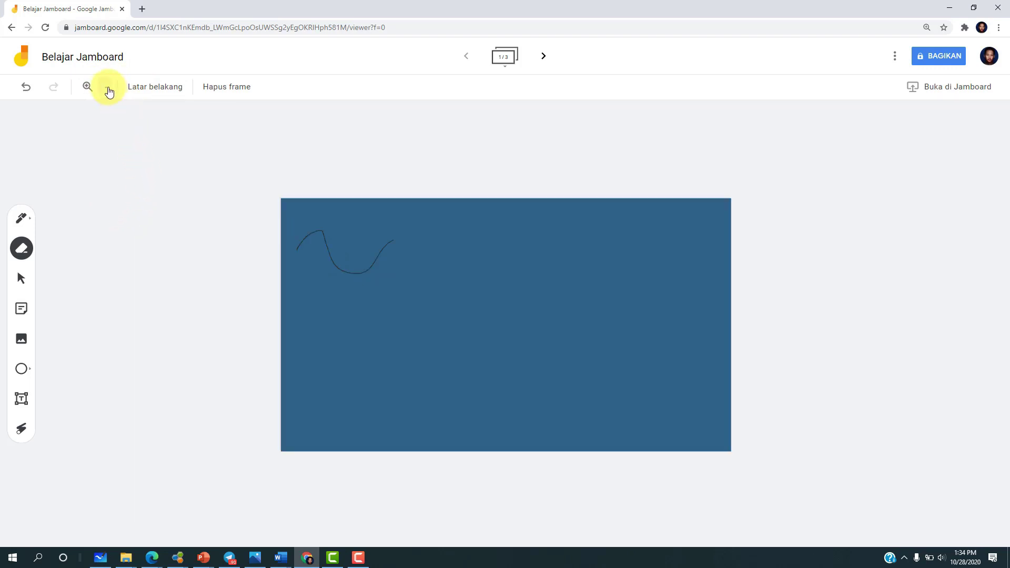
{"action": "left_click", "coordinate": [106, 87]}
{"action": "left_click", "coordinate": [119, 212]}
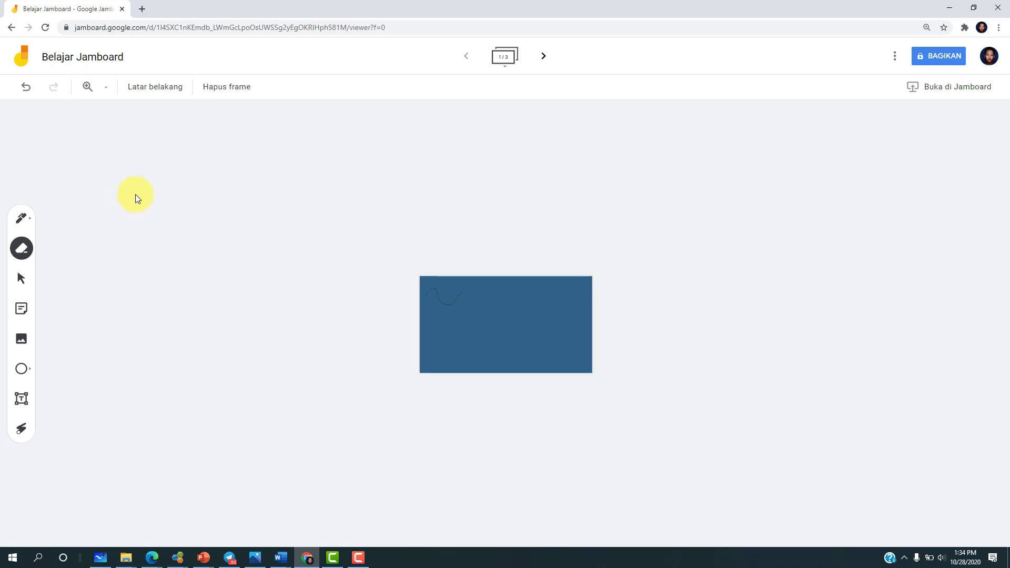
- Try the 100% and 25% zoom levels and return the frame to the fit-to-window view
{"action": "left_click", "coordinate": [105, 87]}
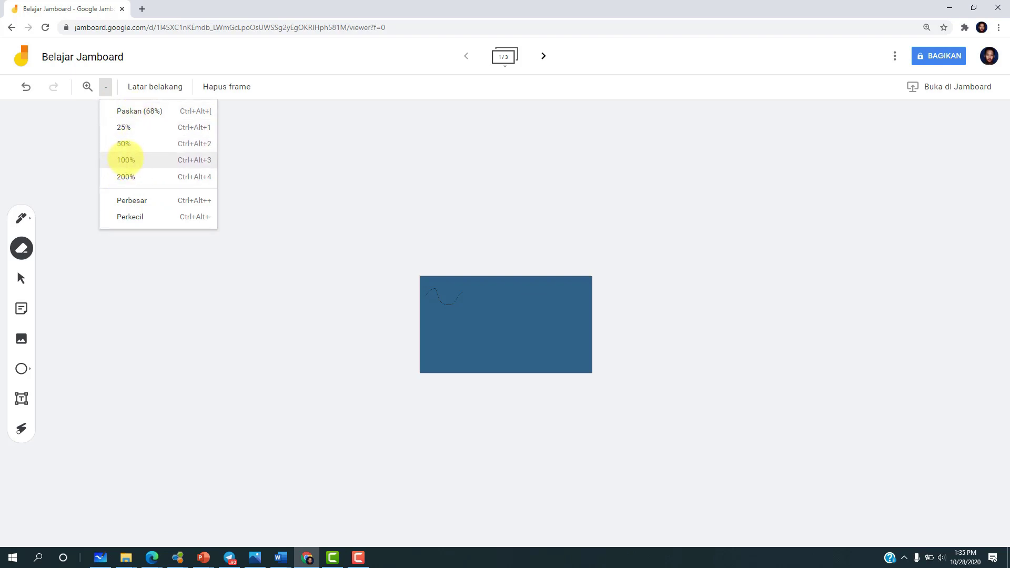
{"action": "left_click", "coordinate": [126, 160]}
{"action": "left_click", "coordinate": [105, 87]}
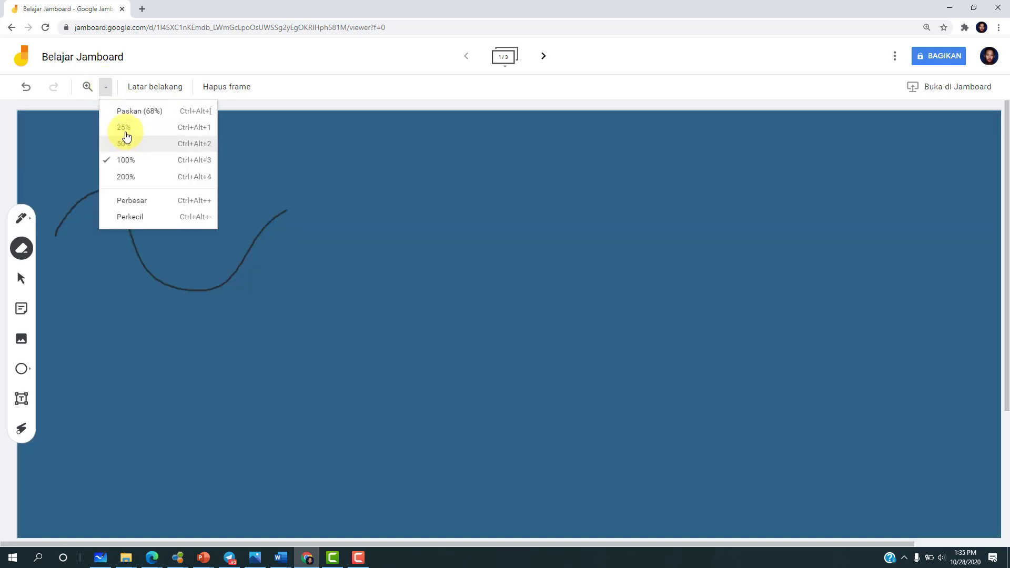
{"action": "left_click", "coordinate": [125, 128]}
{"action": "left_click", "coordinate": [106, 87]}
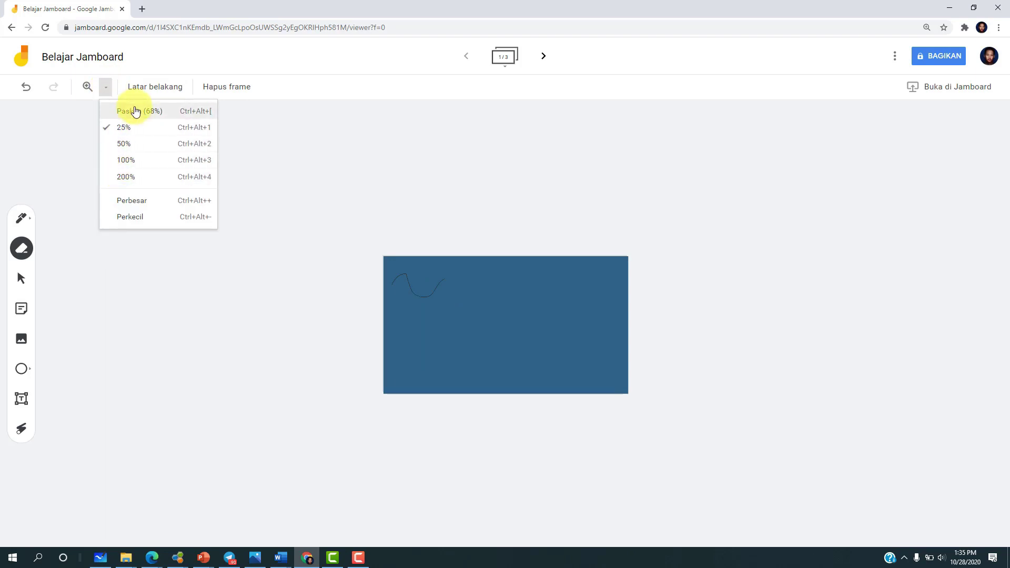
{"action": "left_click", "coordinate": [132, 112]}
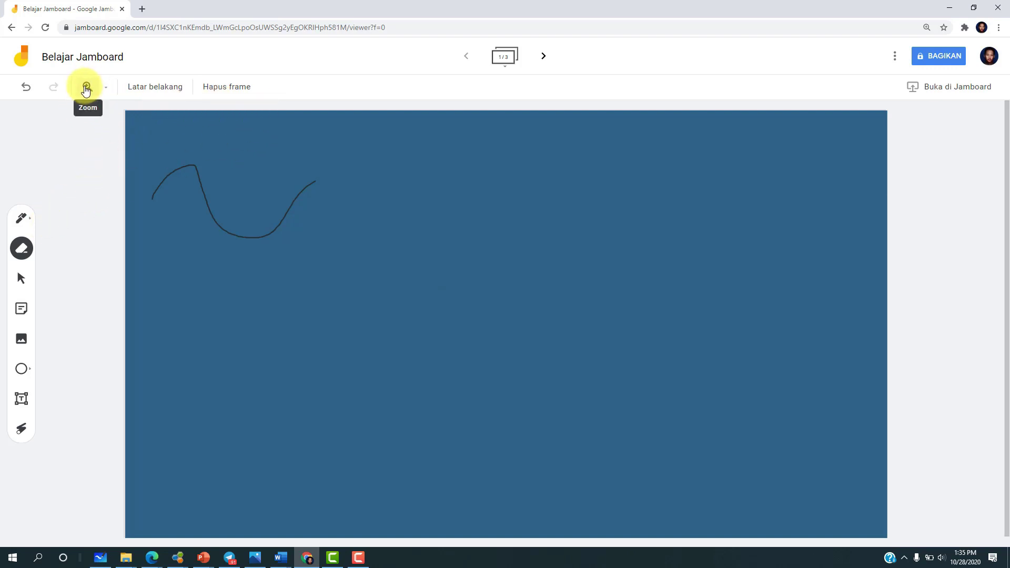
- Undo and redo the erasure of the wavy line repeatedly, finishing with an undo
{"action": "left_click", "coordinate": [27, 92]}
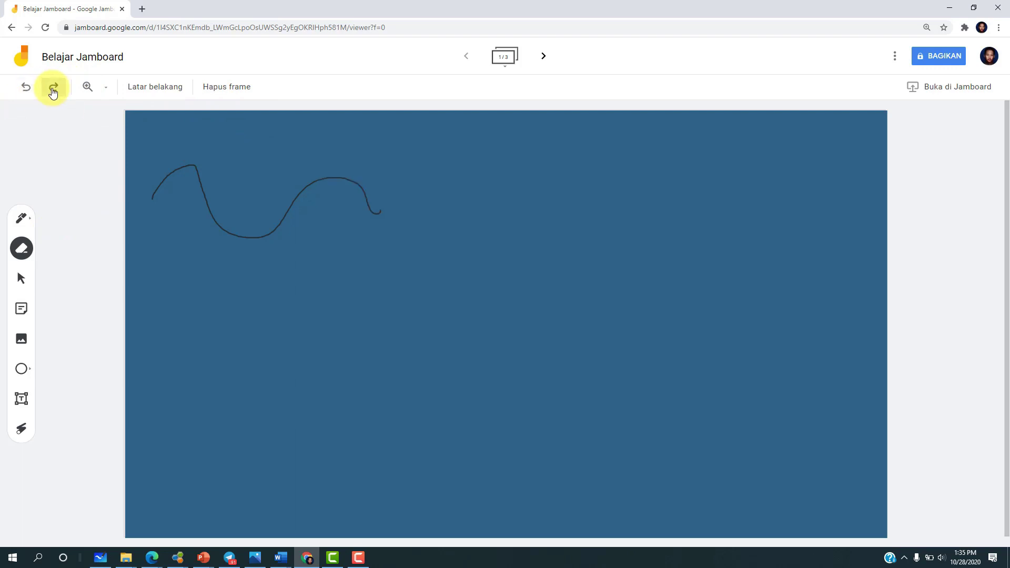
{"action": "left_click", "coordinate": [53, 92]}
{"action": "left_click", "coordinate": [27, 90]}
{"action": "left_click", "coordinate": [53, 93]}
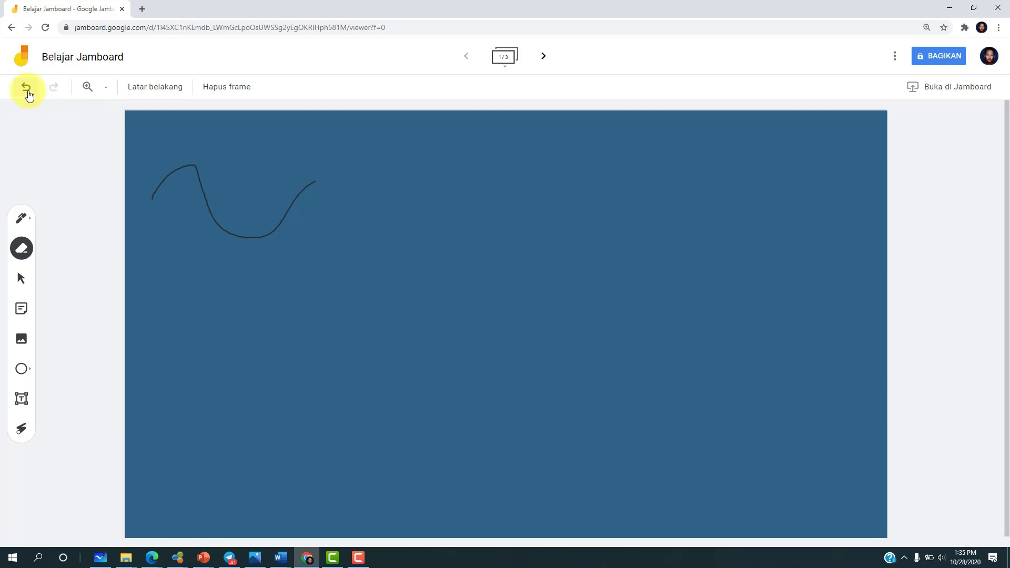
{"action": "left_click", "coordinate": [28, 92]}
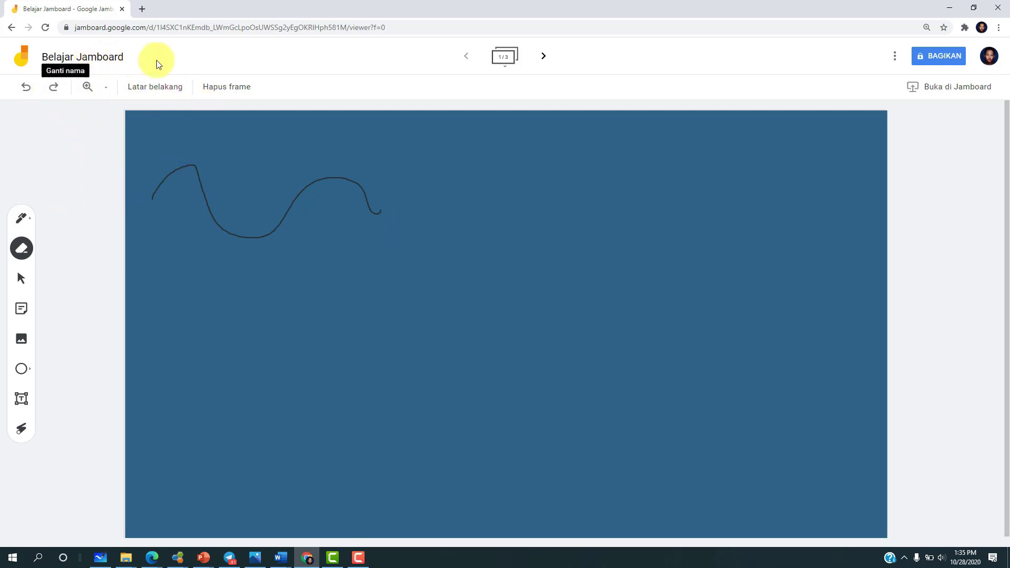
- Check the frame overview, close it, and clear the wavy line from the first frame
{"action": "left_click", "coordinate": [508, 67]}
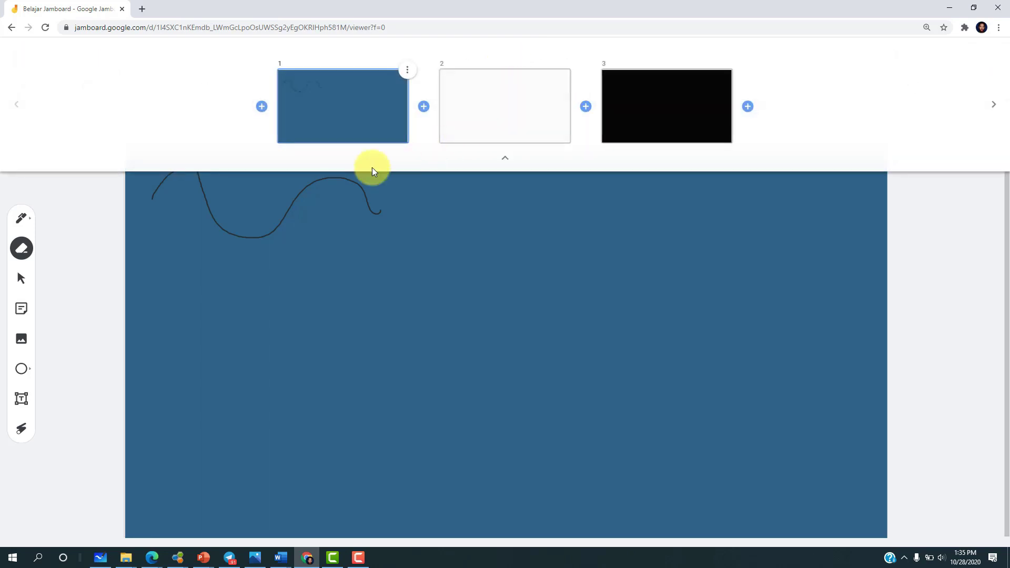
{"action": "left_click", "coordinate": [504, 158]}
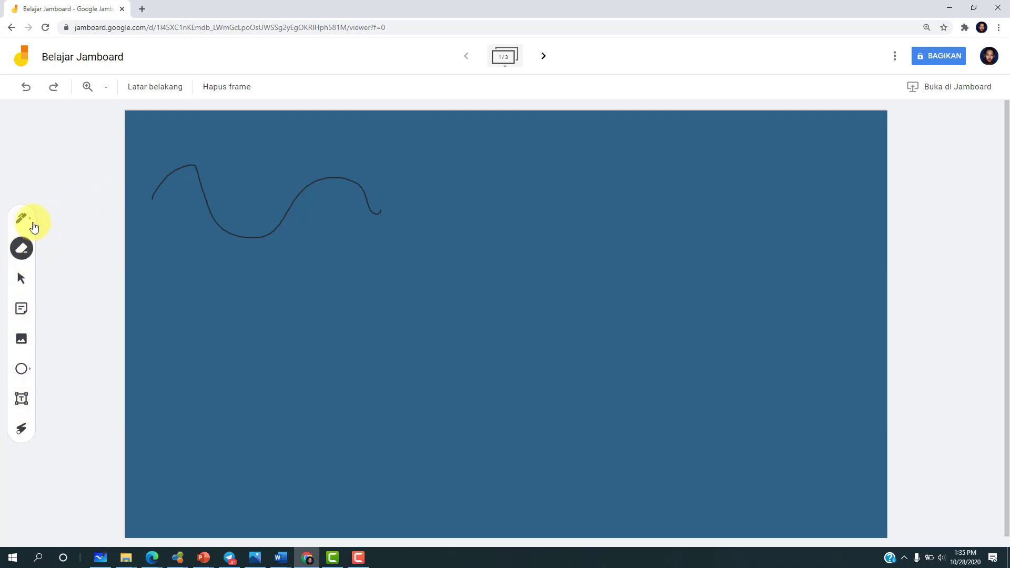
{"action": "left_click", "coordinate": [221, 87]}
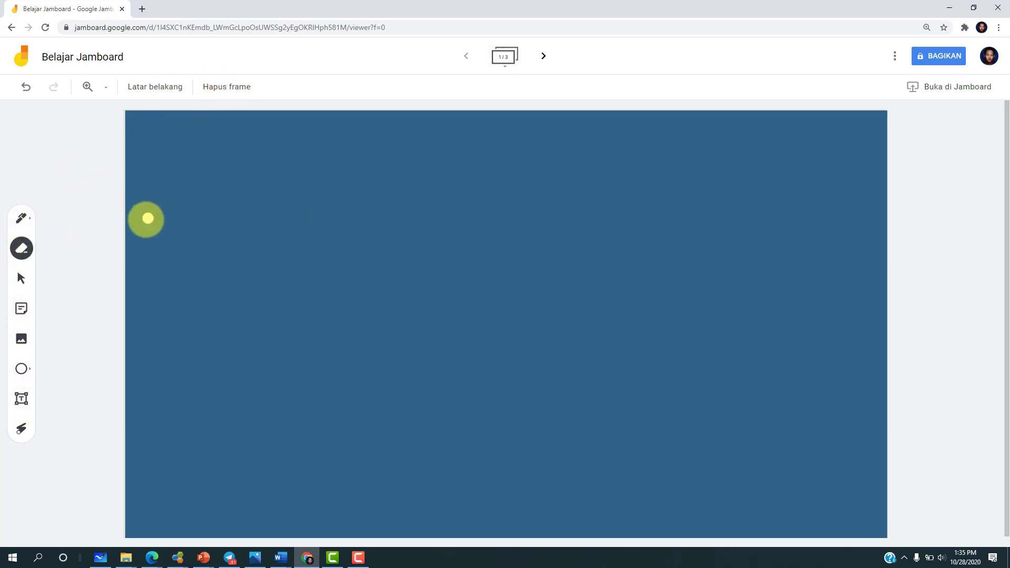
- Handwrite the channel title with the thin white pen near the first frame's upper edge and underline it with a curved line
{"action": "left_click", "coordinate": [34, 224]}
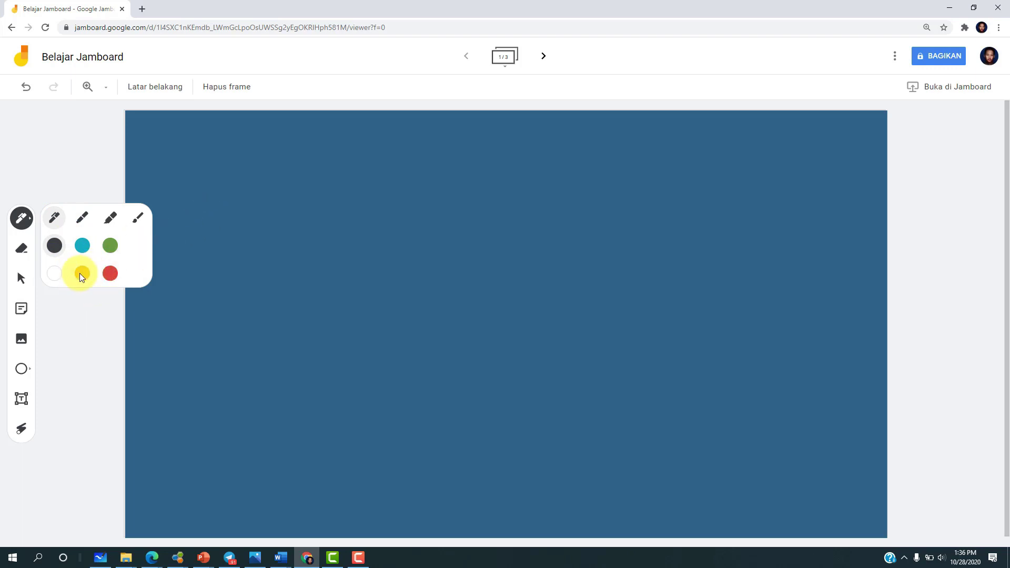
{"action": "left_click", "coordinate": [55, 274]}
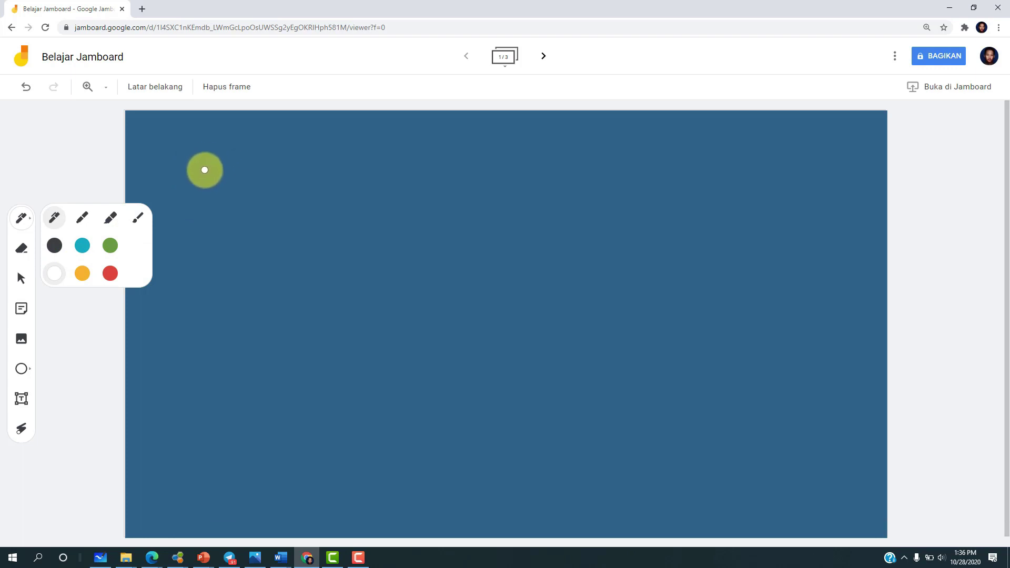
{"action": "mouse_move", "coordinate": [223, 160]}
{"action": "left_mouse_down"}
{"action": "mouse_move", "coordinate": [237, 153]}
{"action": "mouse_move", "coordinate": [243, 178]}
{"action": "mouse_move", "coordinate": [269, 173]}
{"action": "mouse_move", "coordinate": [271, 189]}
{"action": "mouse_move", "coordinate": [305, 193]}
{"action": "left_mouse_up"}
{"action": "mouse_move", "coordinate": [364, 173]}
{"action": "left_mouse_down"}
{"action": "mouse_move", "coordinate": [349, 181]}
{"action": "mouse_move", "coordinate": [363, 191]}
{"action": "mouse_move", "coordinate": [435, 195]}
{"action": "mouse_move", "coordinate": [444, 185]}
{"action": "mouse_move", "coordinate": [483, 194]}
{"action": "mouse_move", "coordinate": [507, 178]}
{"action": "mouse_move", "coordinate": [500, 188]}
{"action": "mouse_move", "coordinate": [518, 196]}
{"action": "left_mouse_up"}
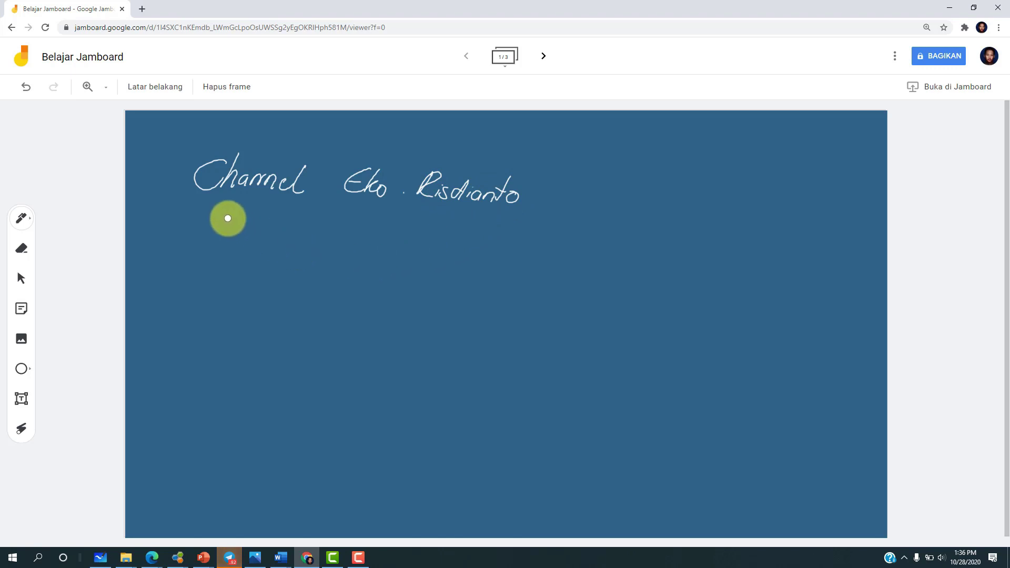
{"action": "left_click_drag", "start_coordinate": [183, 204], "coordinate": [571, 256]}
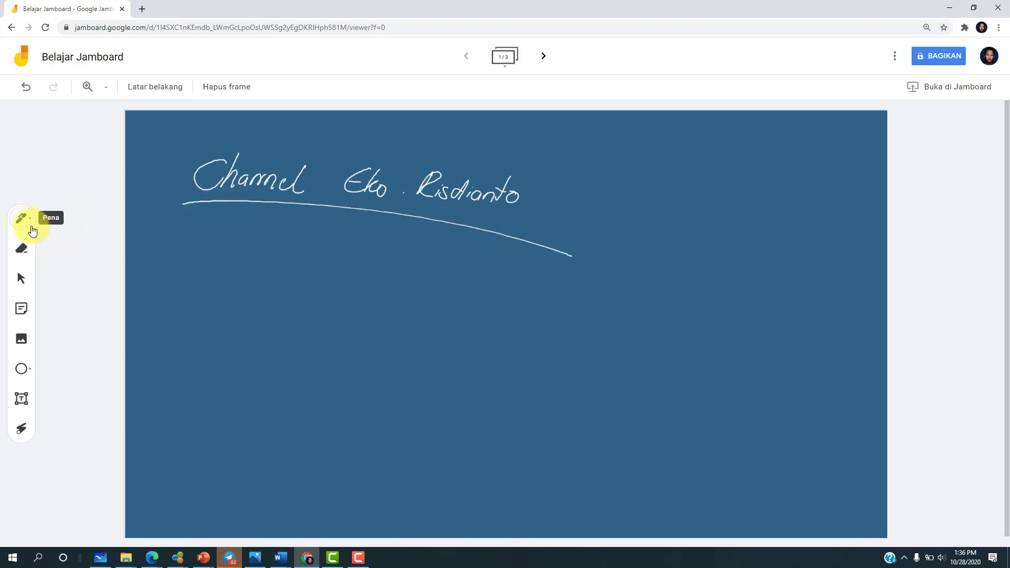
- Switch to the second, thicker pen type and scribble a line of white writing below the underlined title
{"action": "left_click", "coordinate": [34, 228]}
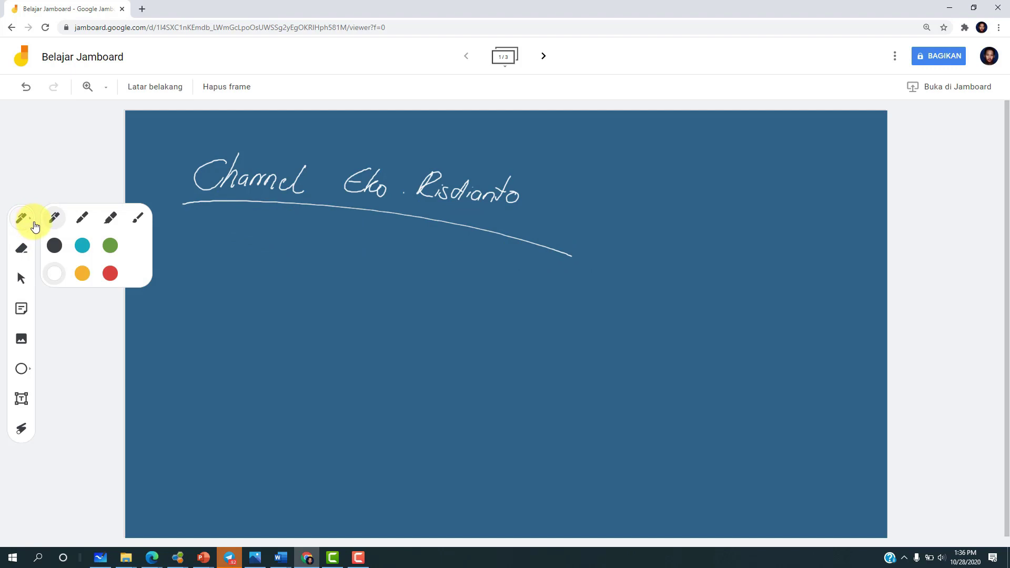
{"action": "left_click", "coordinate": [82, 219]}
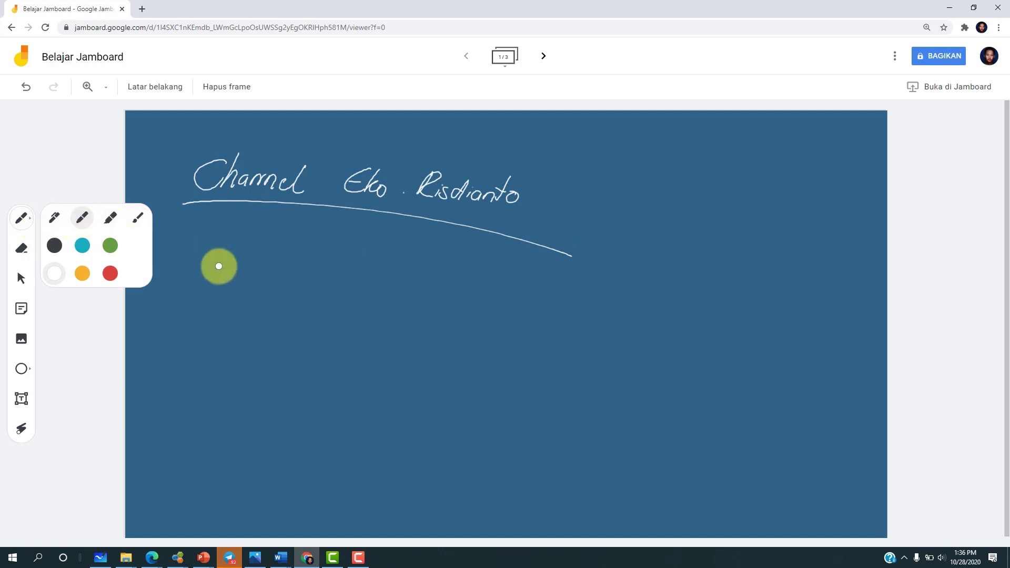
{"action": "mouse_move", "coordinate": [213, 253]}
{"action": "left_mouse_down"}
{"action": "mouse_move", "coordinate": [223, 248]}
{"action": "mouse_move", "coordinate": [235, 264]}
{"action": "mouse_move", "coordinate": [280, 248]}
{"action": "mouse_move", "coordinate": [284, 277]}
{"action": "mouse_move", "coordinate": [298, 255]}
{"action": "mouse_move", "coordinate": [340, 275]}
{"action": "mouse_move", "coordinate": [379, 264]}
{"action": "mouse_move", "coordinate": [482, 275]}
{"action": "mouse_move", "coordinate": [462, 295]}
{"action": "mouse_move", "coordinate": [520, 299]}
{"action": "left_mouse_up"}
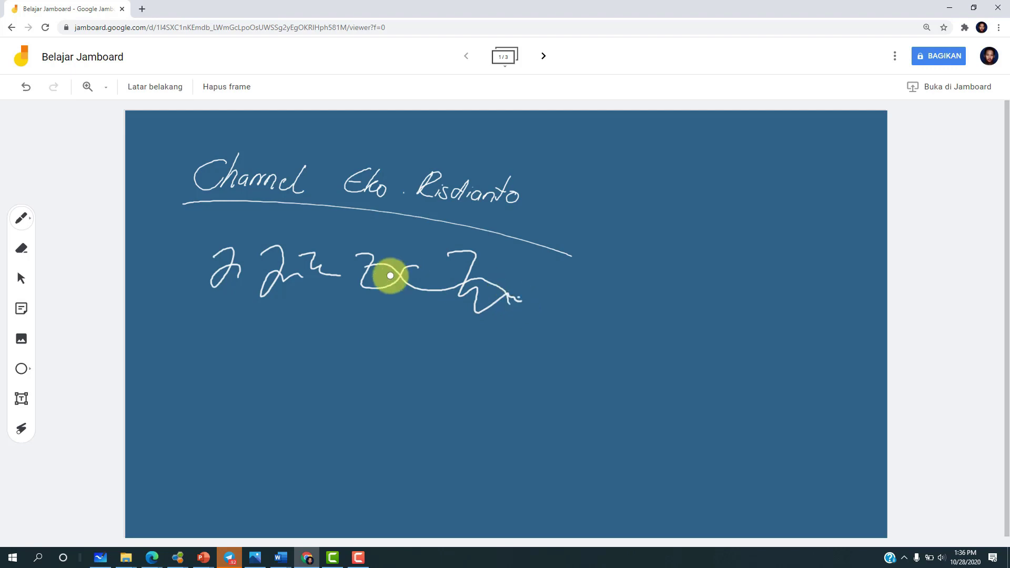
- Draw white calligraphic squiggles in the right part of the frame with the third pen type, and clear the frame
{"action": "left_click", "coordinate": [21, 219]}
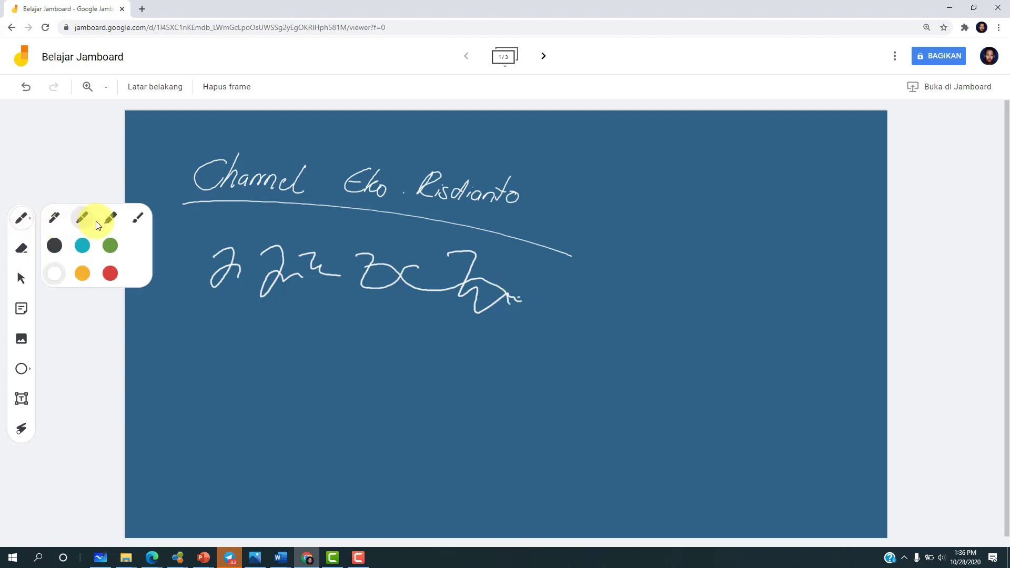
{"action": "left_click", "coordinate": [110, 218]}
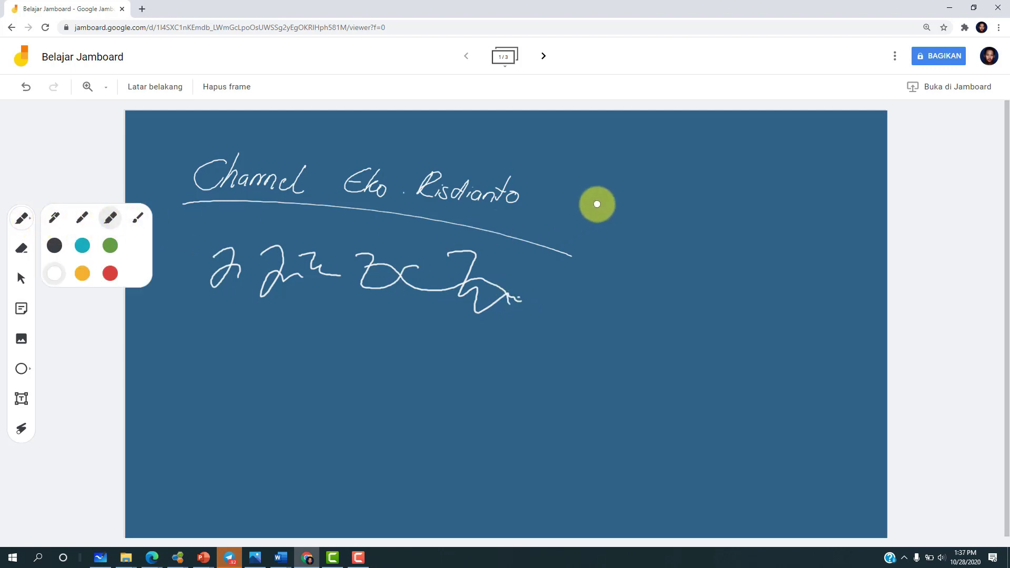
{"action": "mouse_move", "coordinate": [679, 170]}
{"action": "left_mouse_down"}
{"action": "mouse_move", "coordinate": [649, 223]}
{"action": "mouse_move", "coordinate": [597, 210]}
{"action": "mouse_move", "coordinate": [599, 220]}
{"action": "left_mouse_up"}
{"action": "mouse_move", "coordinate": [791, 239]}
{"action": "left_mouse_down"}
{"action": "mouse_move", "coordinate": [779, 308]}
{"action": "mouse_move", "coordinate": [762, 273]}
{"action": "mouse_move", "coordinate": [741, 289]}
{"action": "mouse_move", "coordinate": [670, 297]}
{"action": "mouse_move", "coordinate": [645, 322]}
{"action": "mouse_move", "coordinate": [626, 381]}
{"action": "mouse_move", "coordinate": [619, 354]}
{"action": "left_mouse_up"}
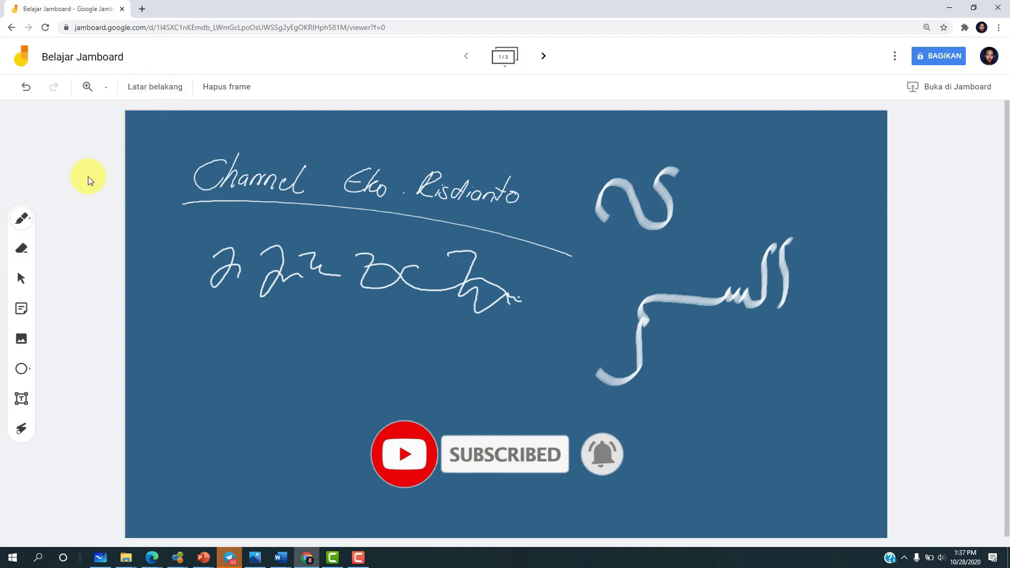
{"action": "left_click", "coordinate": [212, 92]}
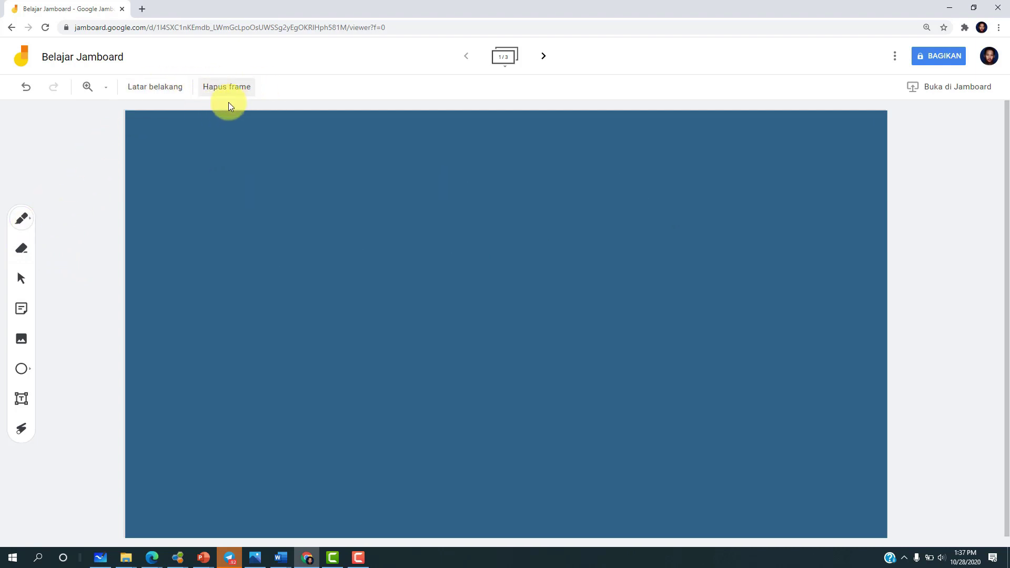
- Draw several wide translucent white strokes across the frame's upper part with the fourth pen type, and clear the frame
{"action": "left_click", "coordinate": [31, 223]}
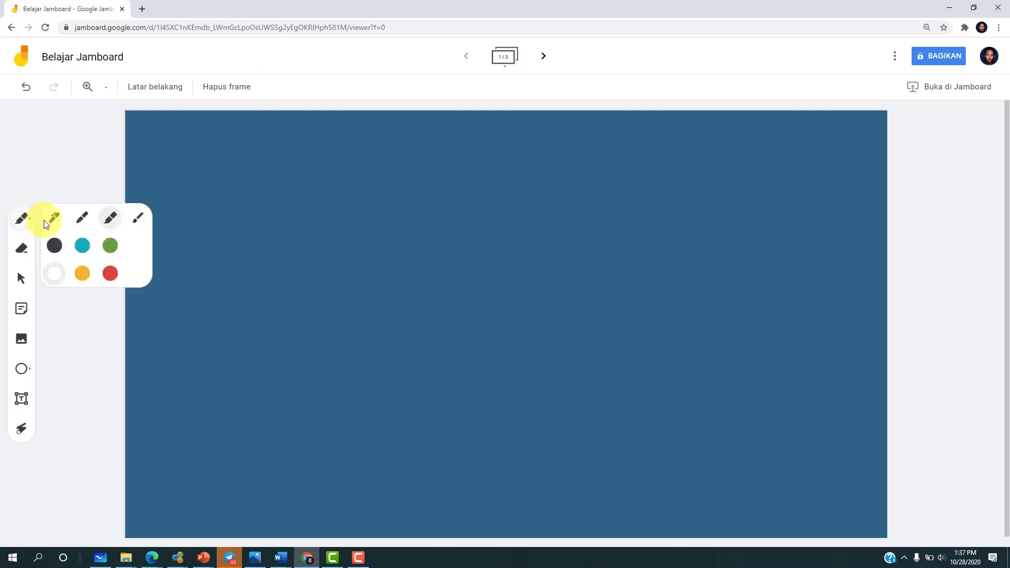
{"action": "left_click", "coordinate": [152, 215]}
{"action": "mouse_move", "coordinate": [452, 206]}
{"action": "left_mouse_down"}
{"action": "mouse_move", "coordinate": [490, 215]}
{"action": "mouse_move", "coordinate": [435, 229]}
{"action": "mouse_move", "coordinate": [284, 203]}
{"action": "mouse_move", "coordinate": [429, 171]}
{"action": "mouse_move", "coordinate": [507, 191]}
{"action": "mouse_move", "coordinate": [573, 226]}
{"action": "left_mouse_up"}
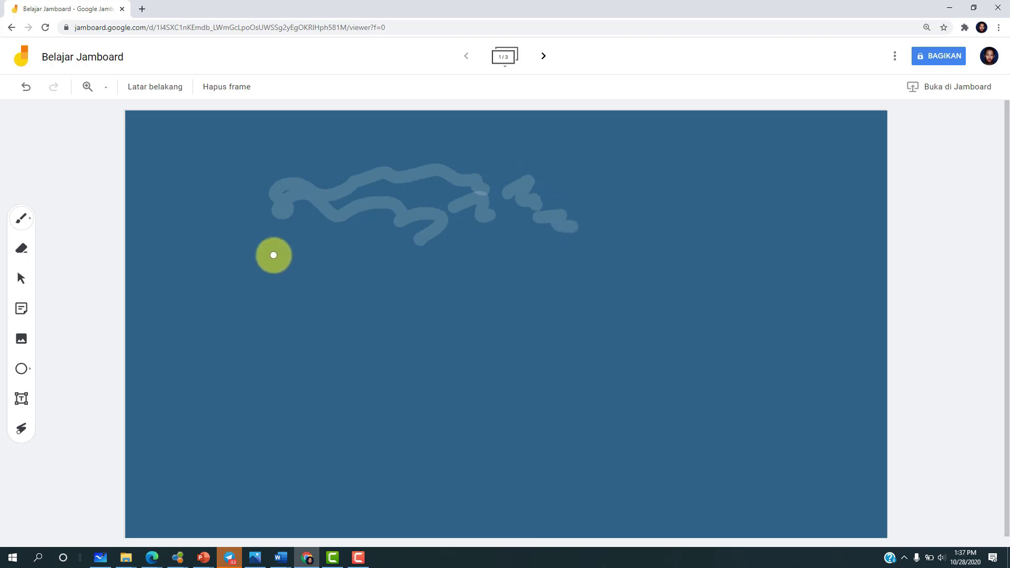
{"action": "left_click_drag", "start_coordinate": [265, 255], "coordinate": [399, 229]}
{"action": "left_click_drag", "start_coordinate": [336, 269], "coordinate": [475, 251]}
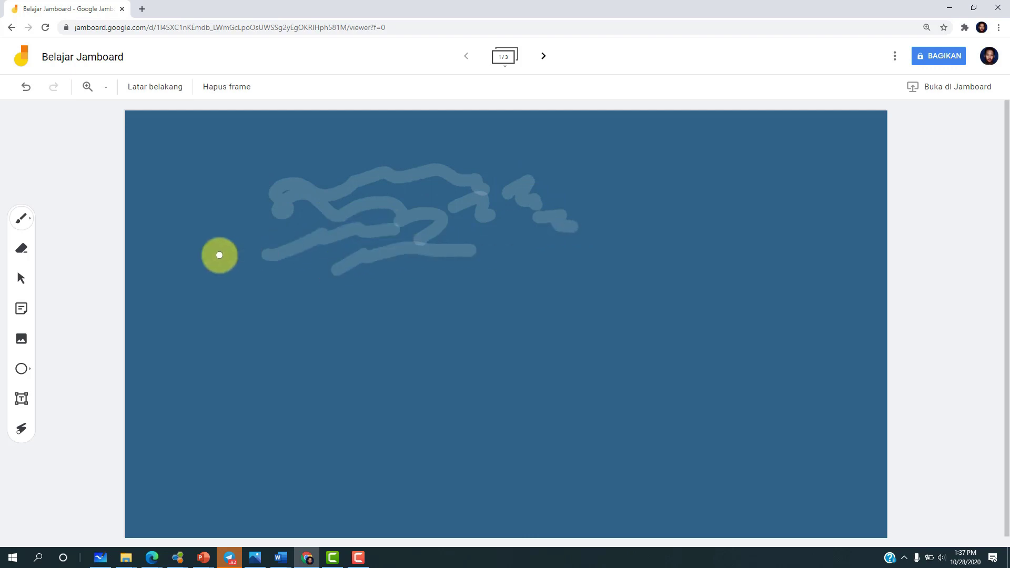
{"action": "left_click", "coordinate": [200, 88]}
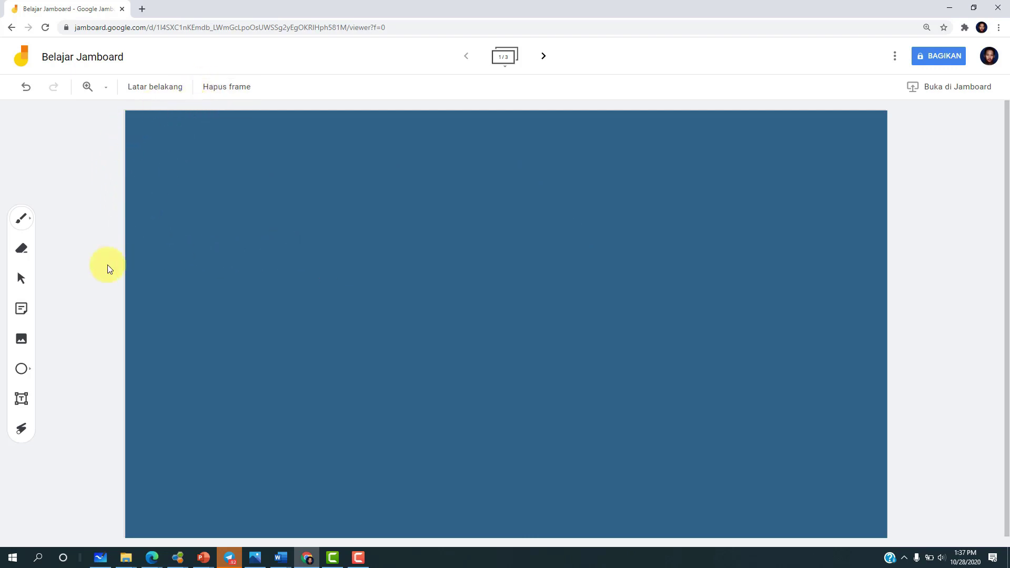
- Look over the pen colours, return to the thin white pen, and draw a wavy line in the frame's upper left
{"action": "left_click", "coordinate": [26, 218]}
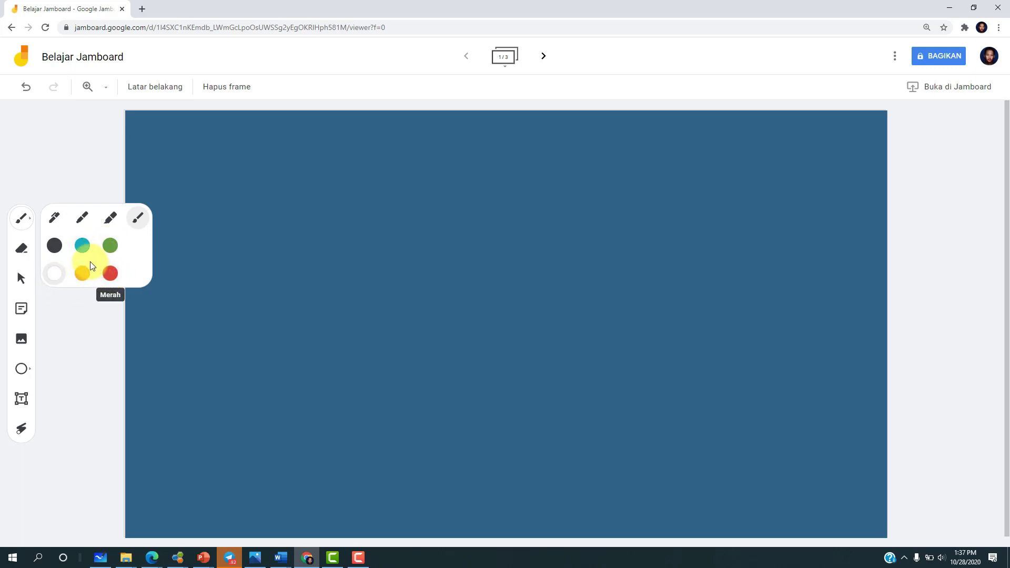
{"action": "left_click", "coordinate": [24, 251]}
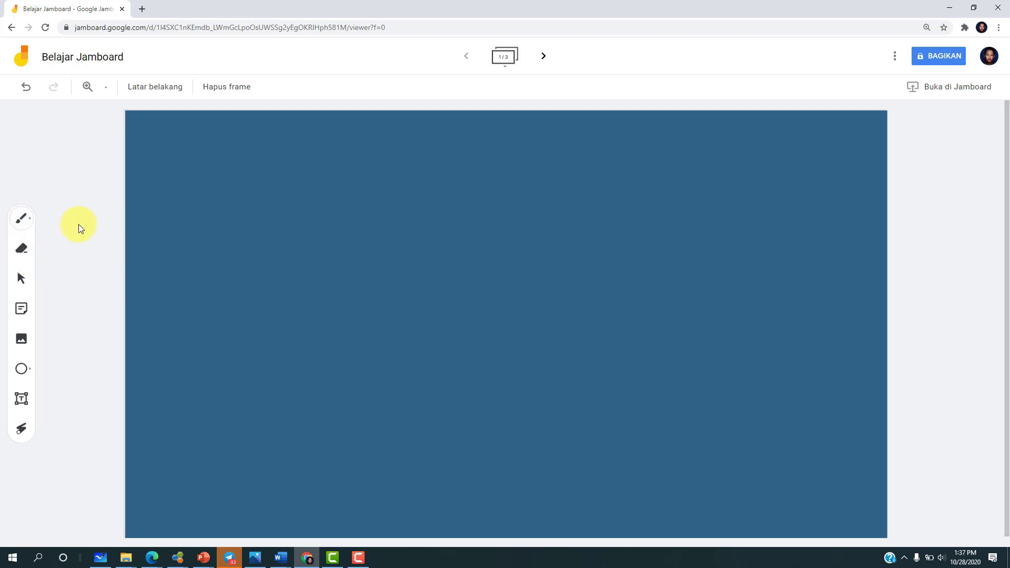
{"action": "left_click", "coordinate": [31, 224]}
{"action": "left_click", "coordinate": [56, 219]}
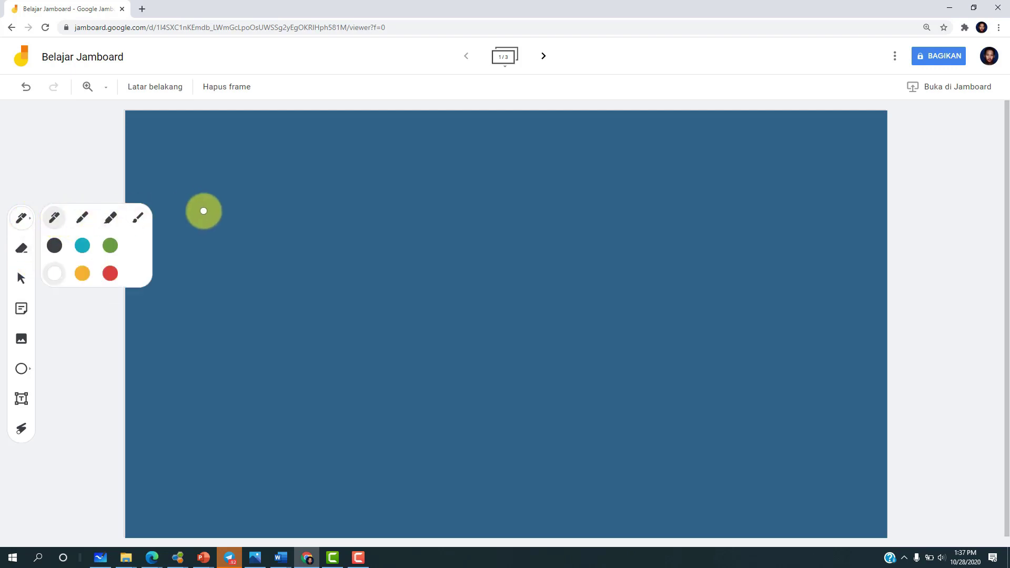
{"action": "mouse_move", "coordinate": [194, 197]}
{"action": "left_mouse_down"}
{"action": "mouse_move", "coordinate": [214, 185]}
{"action": "mouse_move", "coordinate": [367, 213]}
{"action": "left_mouse_up"}
- Erase the right end of the wavy line, and clear the rest of the frame
{"action": "left_click", "coordinate": [22, 248]}
{"action": "mouse_move", "coordinate": [295, 216]}
{"action": "left_mouse_down"}
{"action": "mouse_move", "coordinate": [354, 216]}
{"action": "mouse_move", "coordinate": [298, 198]}
{"action": "mouse_move", "coordinate": [322, 217]}
{"action": "left_mouse_up"}
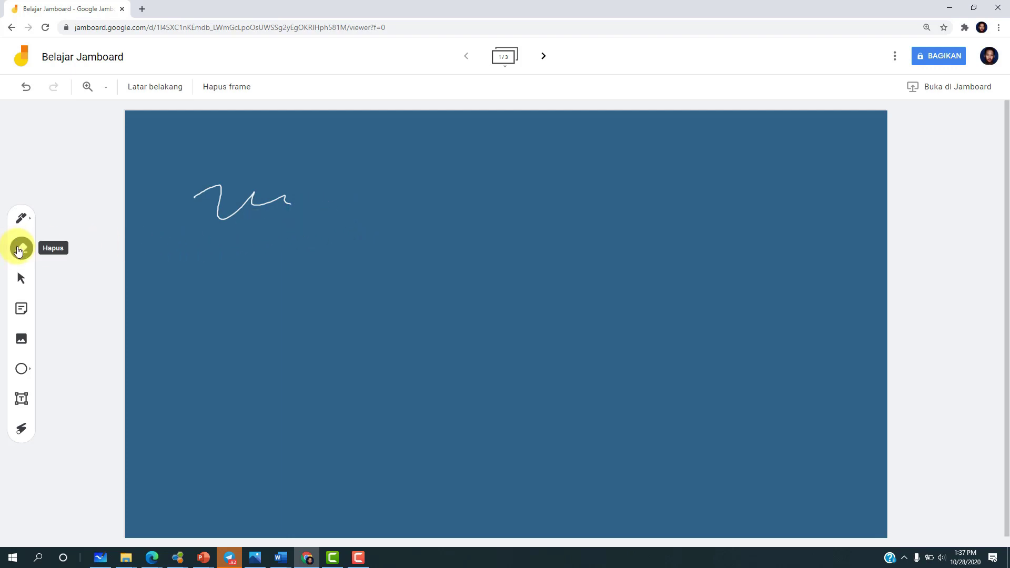
{"action": "left_click", "coordinate": [217, 92]}
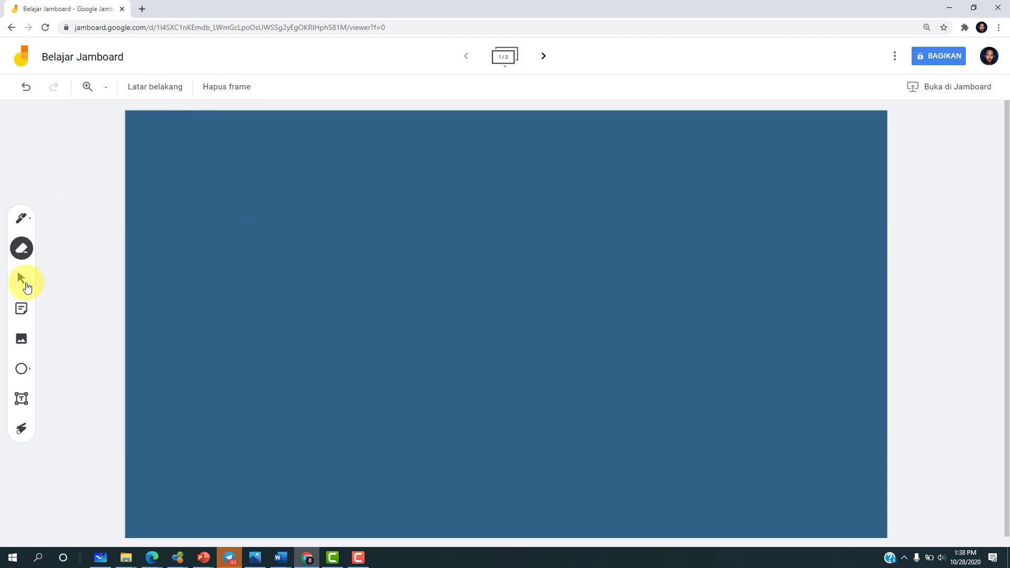
- Add a yellow sticky note reading "1001tutorial.com" to the first frame and close the empty note editor
{"action": "left_click", "coordinate": [25, 283]}
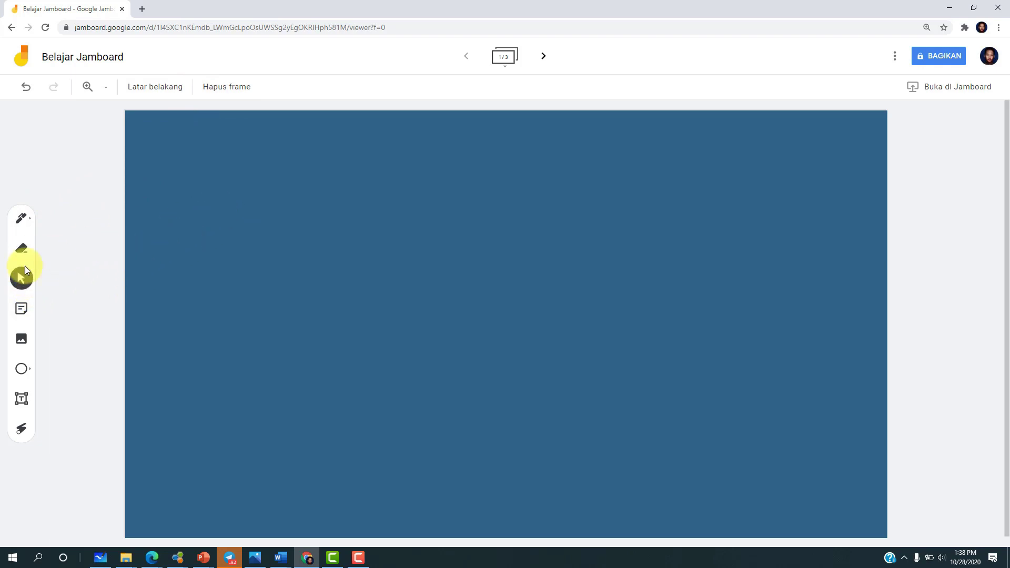
{"action": "left_click", "coordinate": [23, 311]}
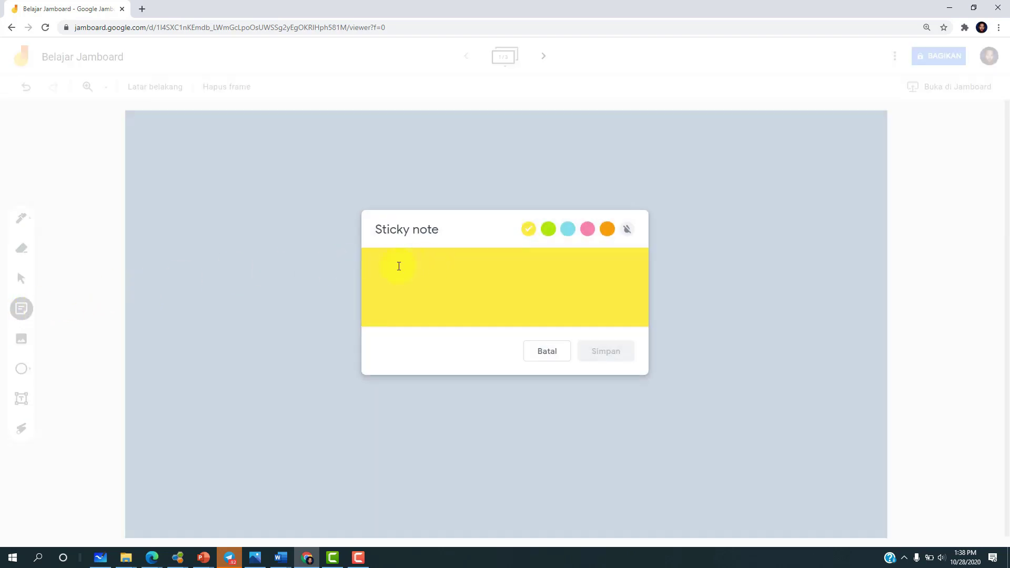
{"action": "type", "text": "1"}
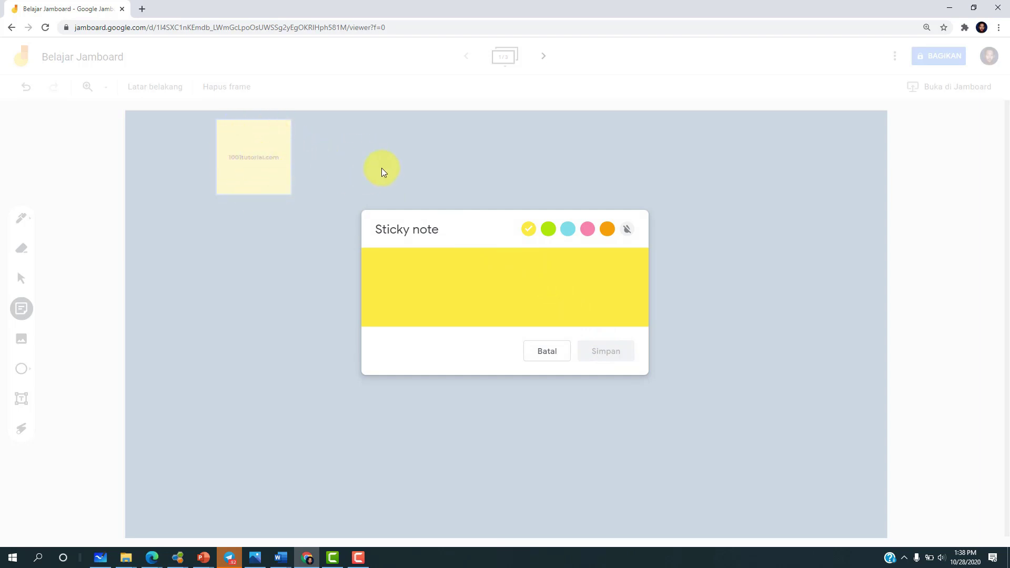
{"action": "left_click", "coordinate": [419, 180]}
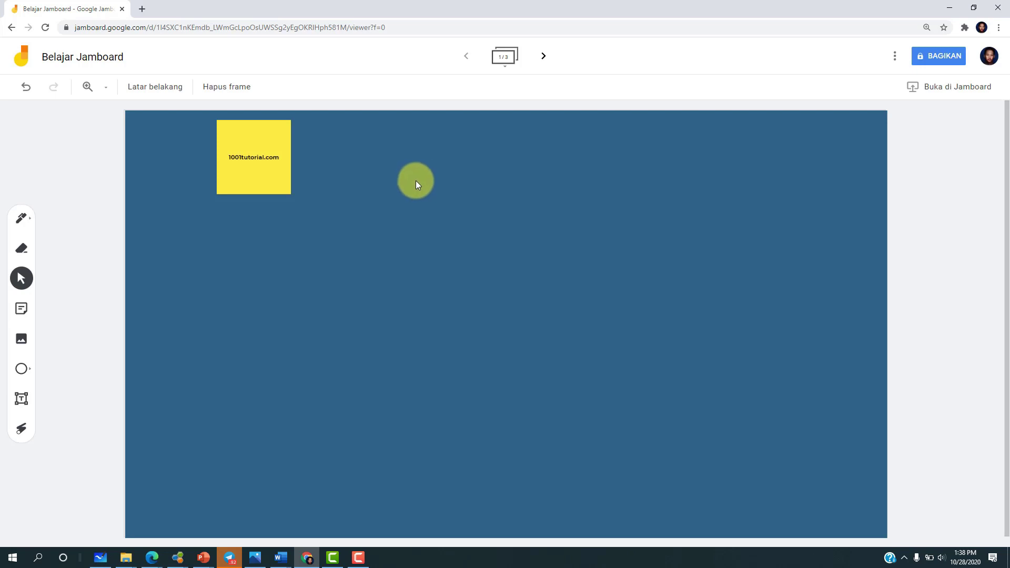
- Move the sticky note right and slightly down on the frame, and shrink it a little
{"action": "left_click_drag", "start_coordinate": [279, 145], "coordinate": [383, 186]}
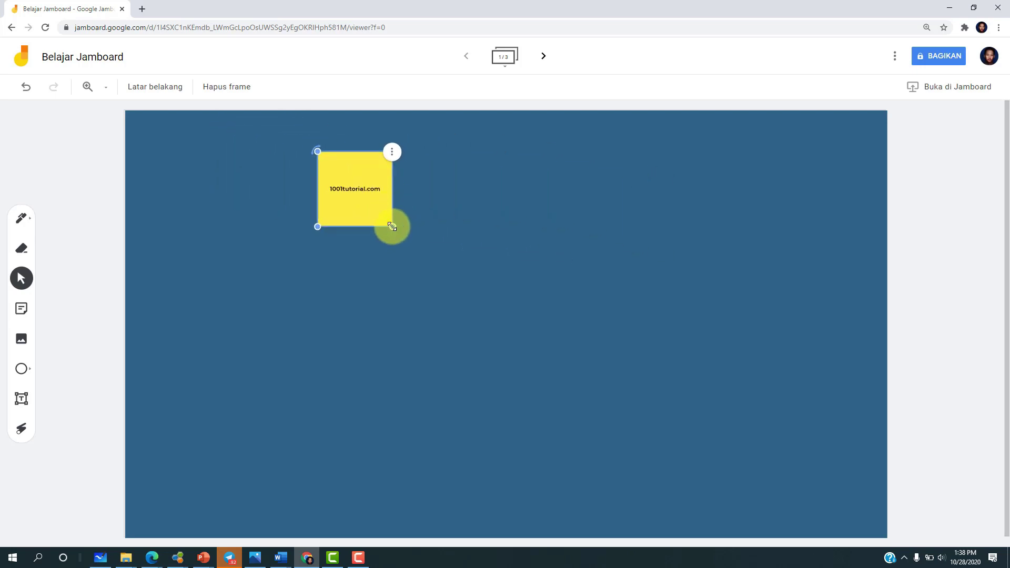
{"action": "left_click_drag", "start_coordinate": [393, 226], "coordinate": [383, 198]}
{"action": "left_click", "coordinate": [294, 146]}
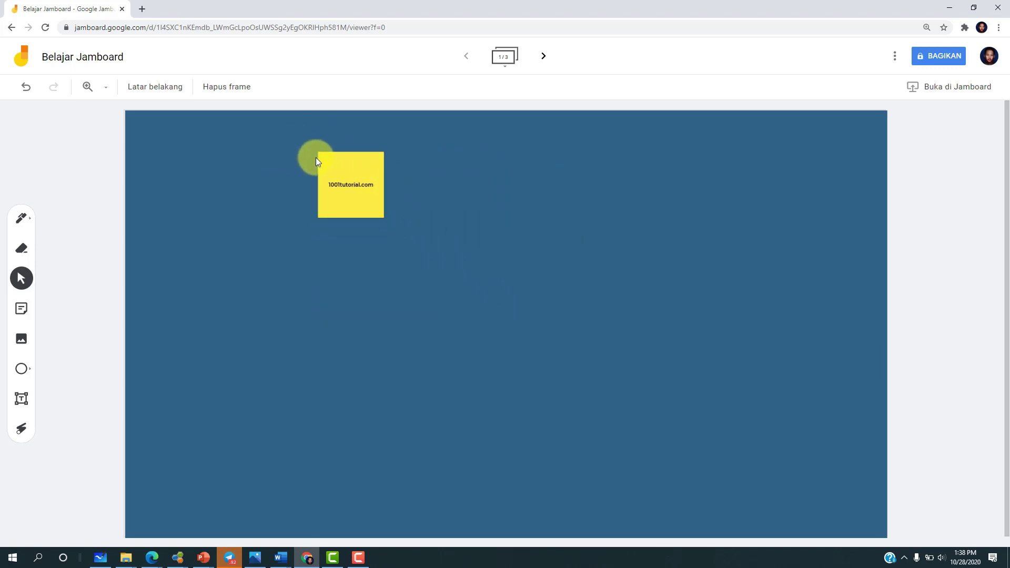
- Rotate the sticky note slightly counterclockwise and enlarge it
{"action": "left_click", "coordinate": [317, 160]}
{"action": "mouse_move", "coordinate": [306, 153]}
{"action": "left_mouse_down"}
{"action": "mouse_move", "coordinate": [302, 171]}
{"action": "mouse_move", "coordinate": [326, 142]}
{"action": "mouse_move", "coordinate": [309, 162]}
{"action": "left_mouse_up"}
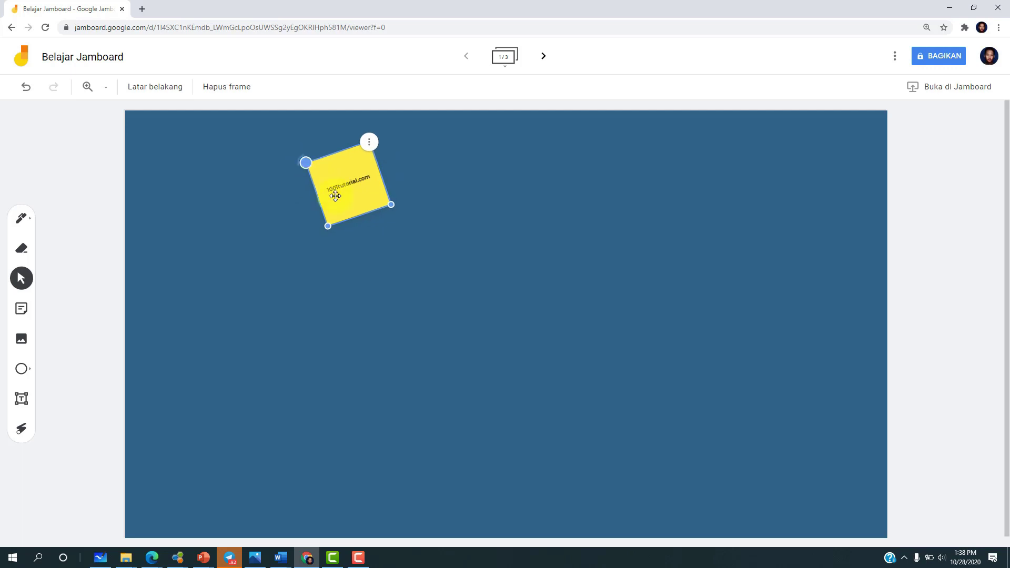
{"action": "left_click_drag", "start_coordinate": [392, 205], "coordinate": [429, 224]}
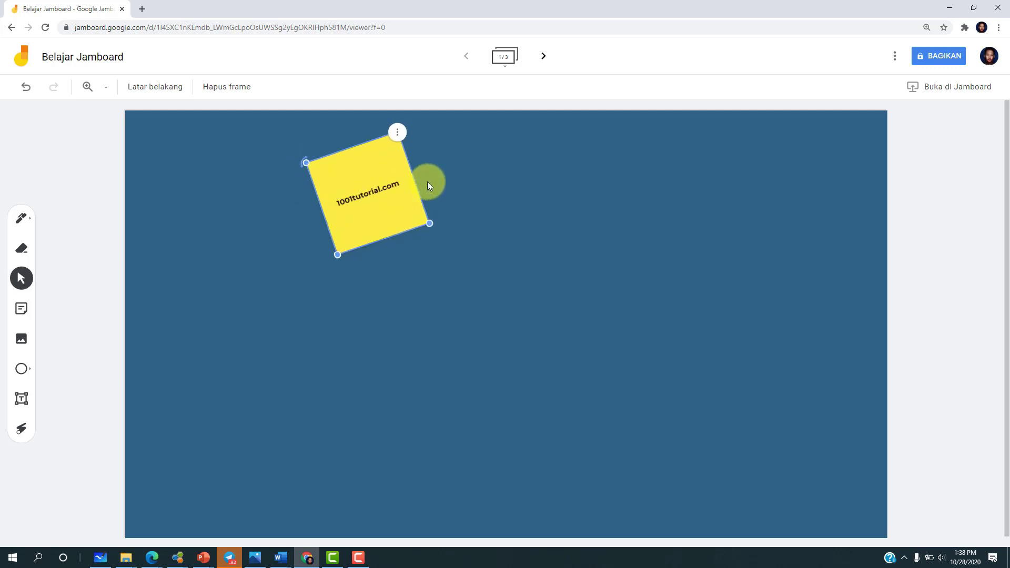
- Open the sticky note for editing, select its text, and cancel the edit
{"action": "left_click", "coordinate": [400, 132]}
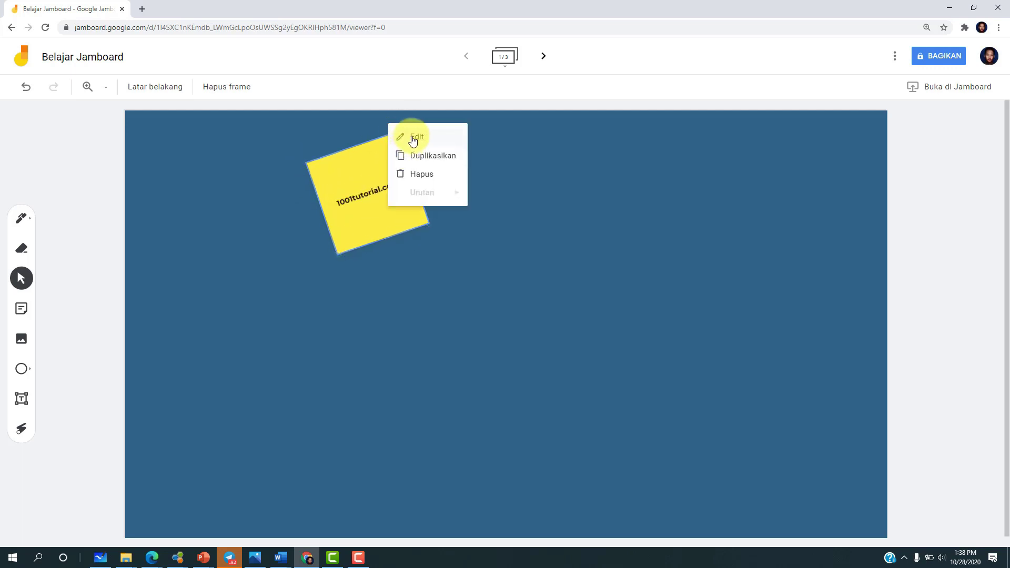
{"action": "left_click", "coordinate": [417, 138]}
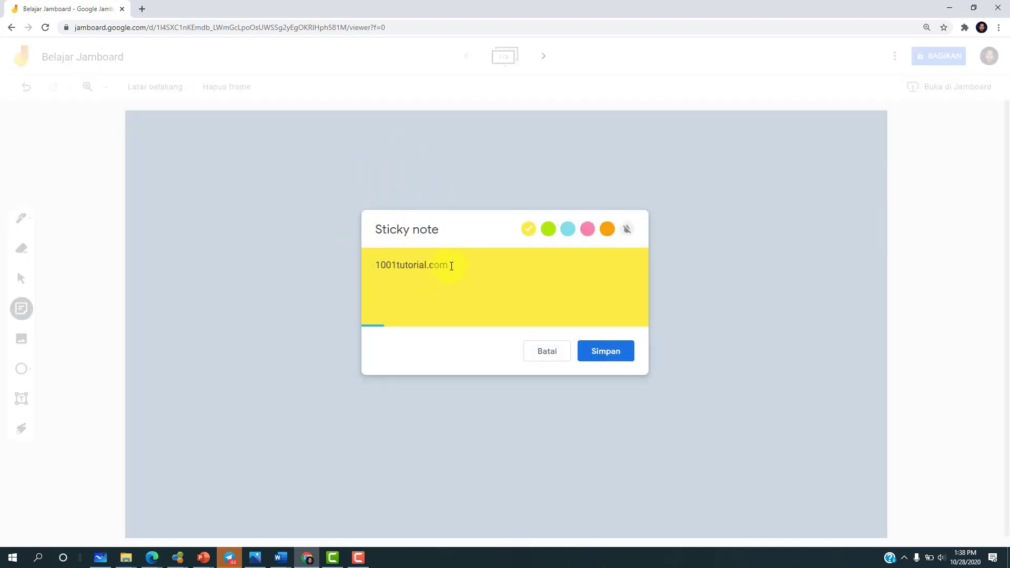
{"action": "left_click_drag", "start_coordinate": [442, 268], "coordinate": [377, 271]}
{"action": "left_click", "coordinate": [541, 353]}
{"action": "left_click", "coordinate": [385, 171]}
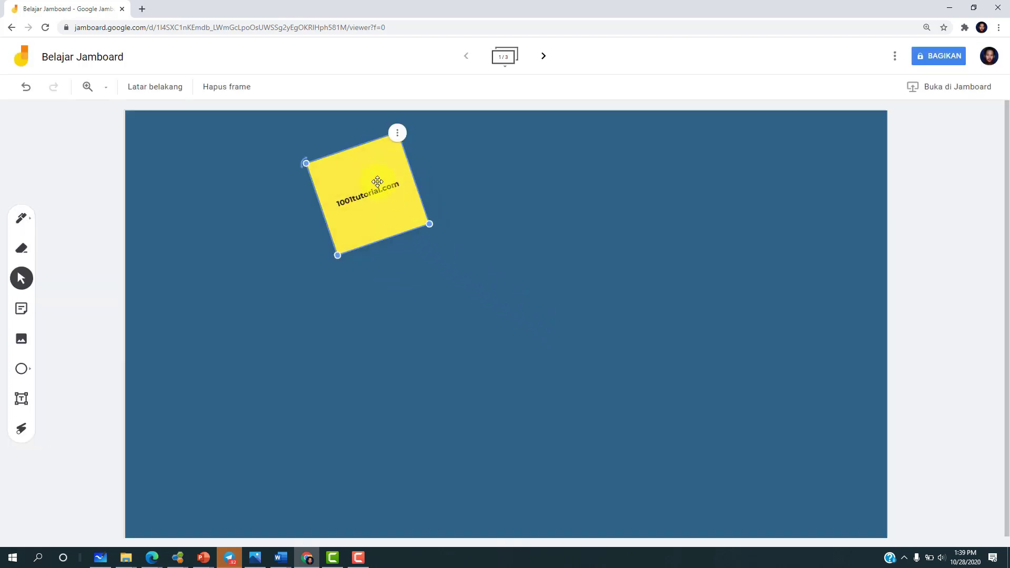
- Duplicate the sticky note and place the copy just right of the original, tilted clockwise
{"action": "left_click", "coordinate": [399, 133]}
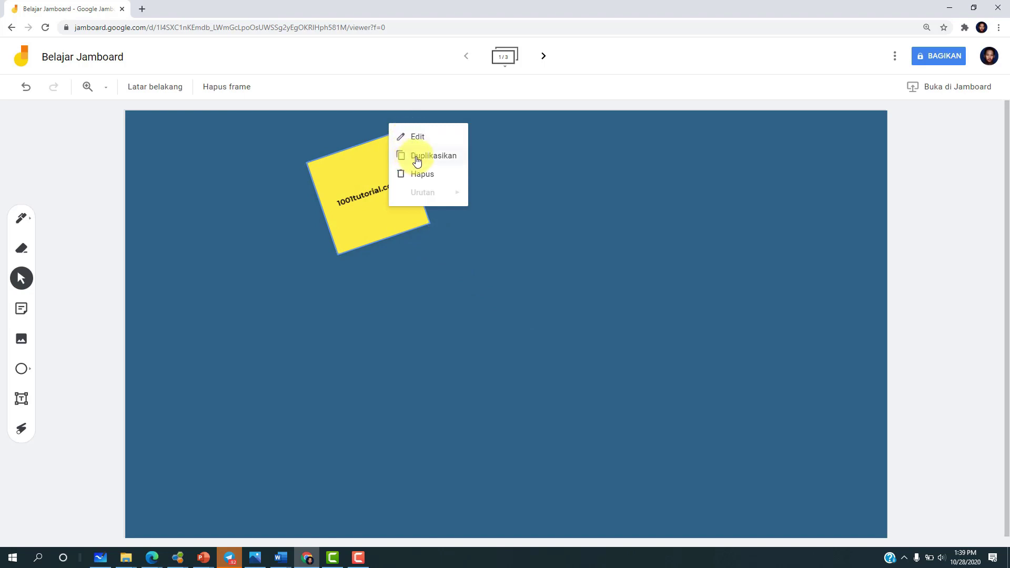
{"action": "left_click", "coordinate": [417, 161]}
{"action": "left_click_drag", "start_coordinate": [408, 200], "coordinate": [512, 188]}
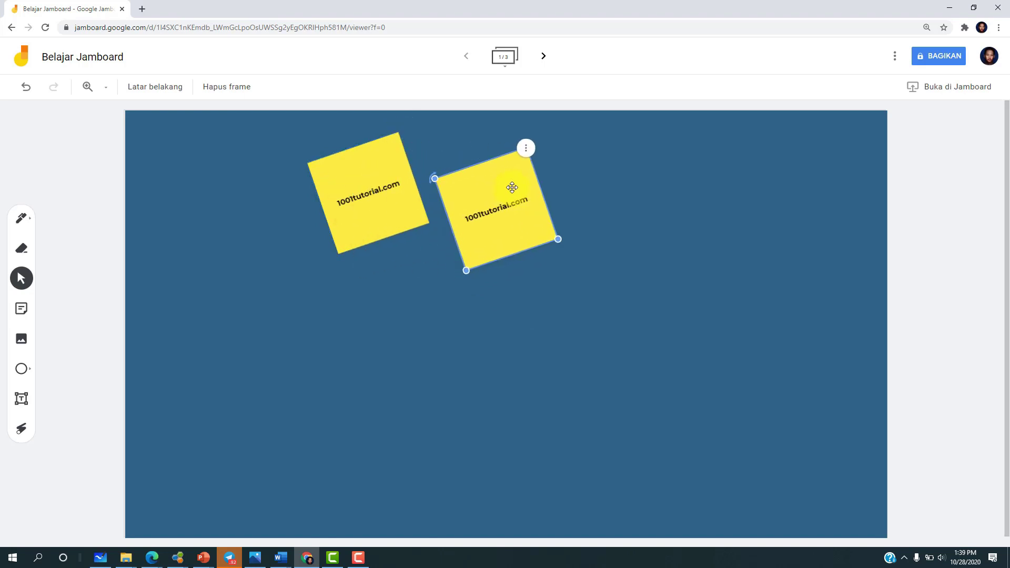
{"action": "left_click_drag", "start_coordinate": [436, 177], "coordinate": [467, 156]}
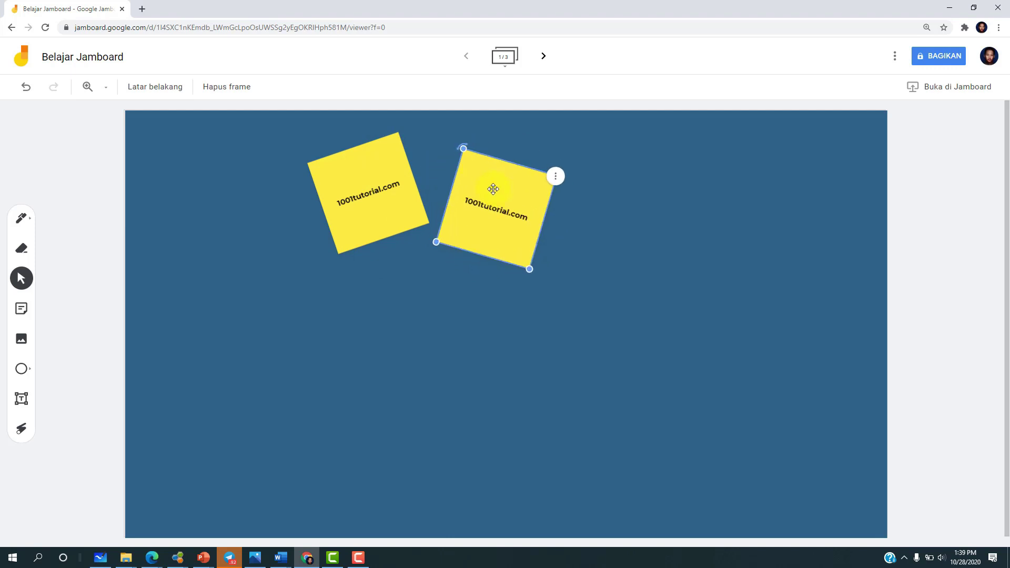
{"action": "mouse_move", "coordinate": [492, 188]}
{"action": "left_mouse_down"}
{"action": "mouse_move", "coordinate": [491, 171]}
{"action": "mouse_move", "coordinate": [481, 176]}
{"action": "left_mouse_up"}
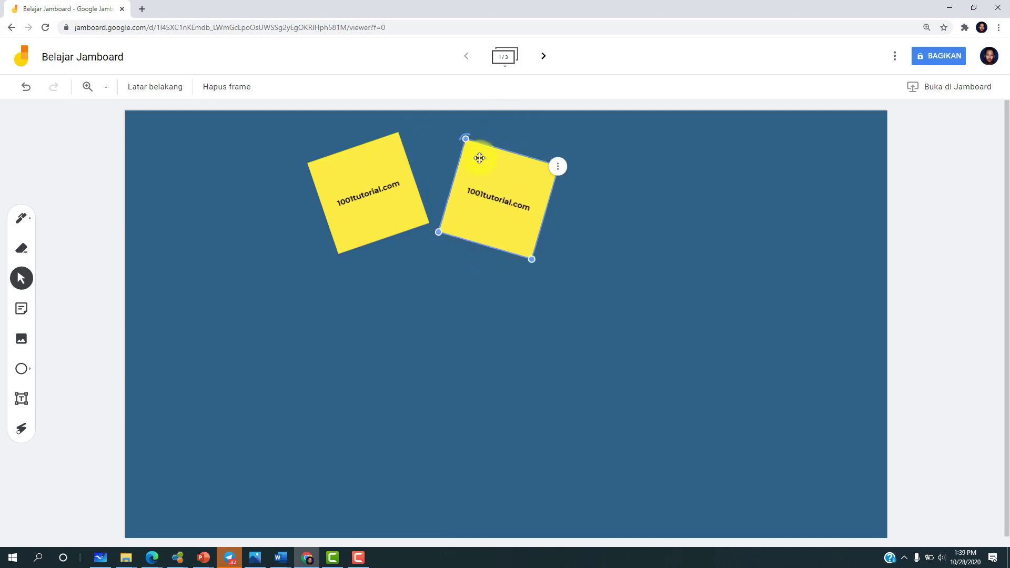
- Review the ordering options available for the clockwise-tilted sticky note, and leave its order as is
{"action": "left_click", "coordinate": [557, 166]}
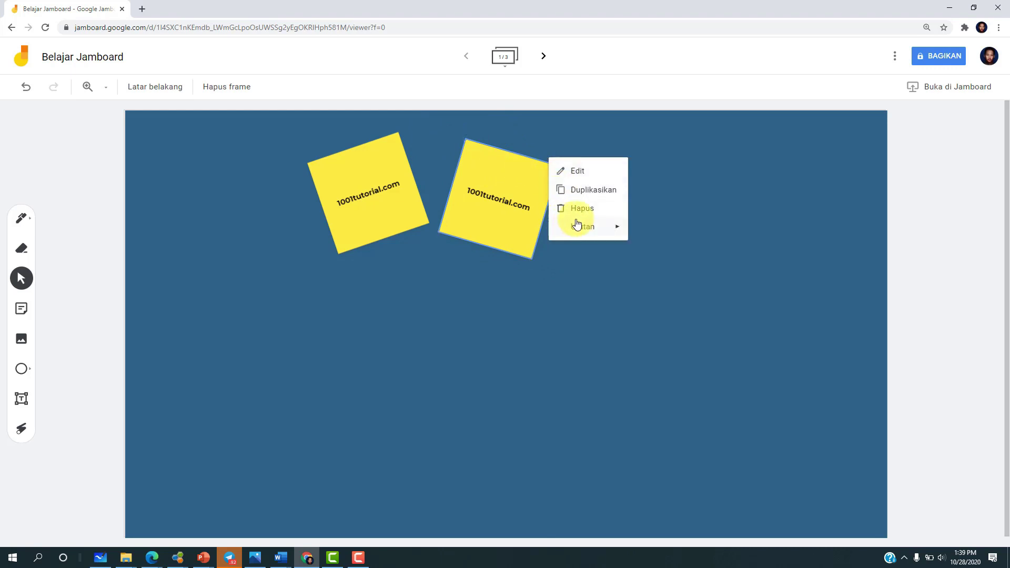
{"action": "mouse_move", "coordinate": [586, 237]}
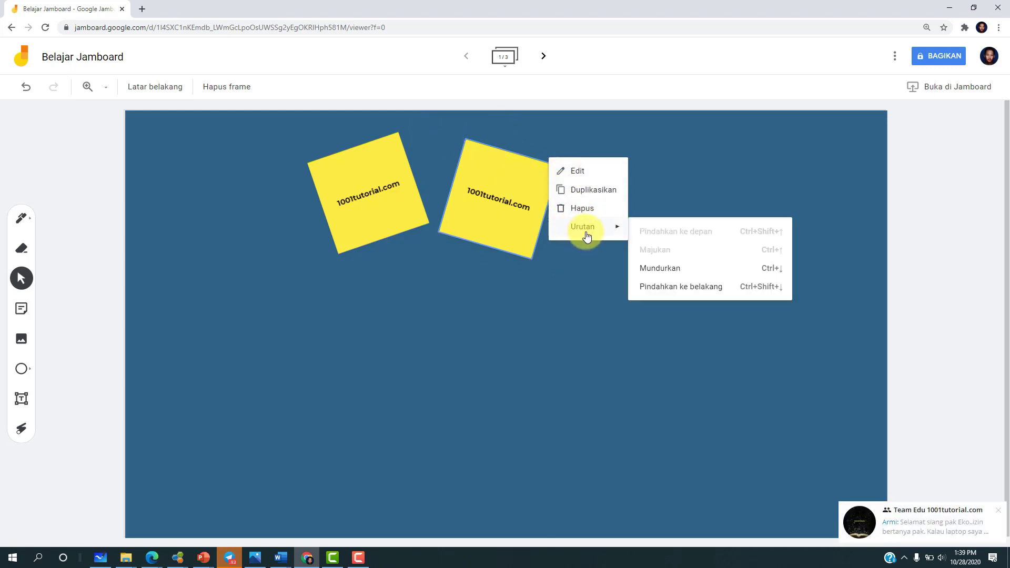
{"action": "left_click", "coordinate": [554, 136]}
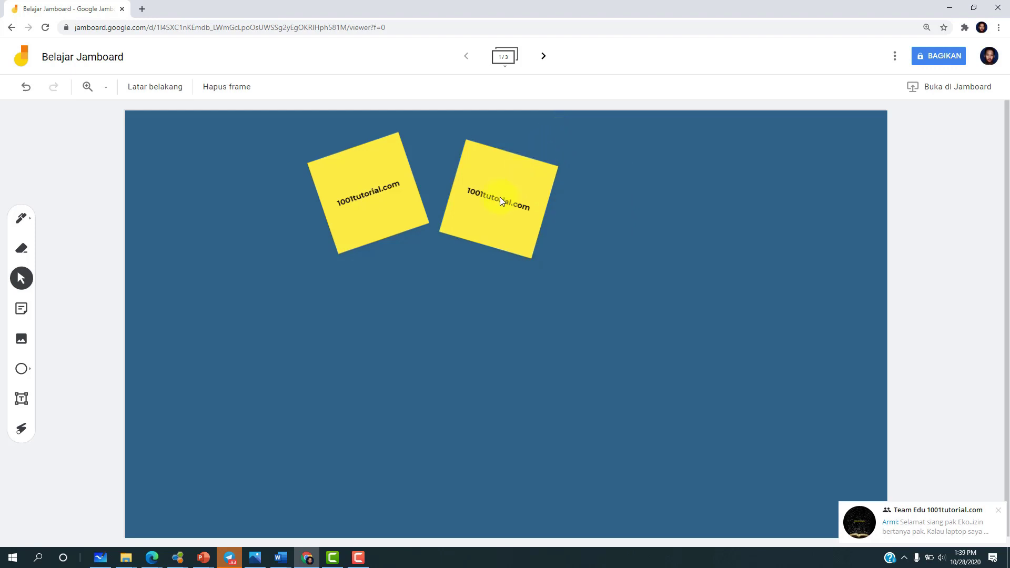
- Duplicate the clockwise-tilted sticky note, place the copy to its right, and rotate the copy counterclockwise
{"action": "left_click", "coordinate": [480, 149]}
{"action": "left_click", "coordinate": [556, 166]}
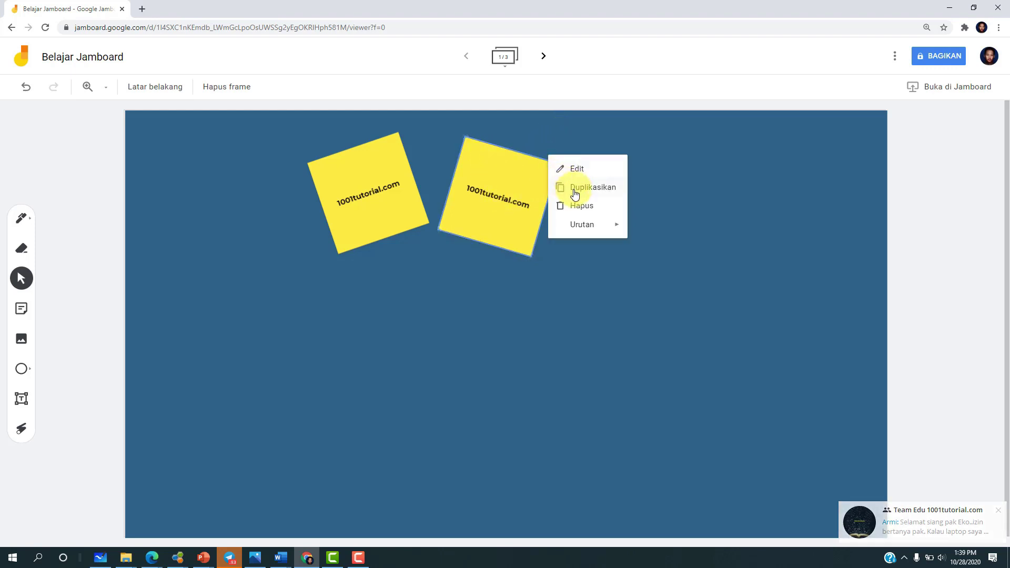
{"action": "left_click", "coordinate": [572, 189]}
{"action": "left_click_drag", "start_coordinate": [541, 200], "coordinate": [652, 201]}
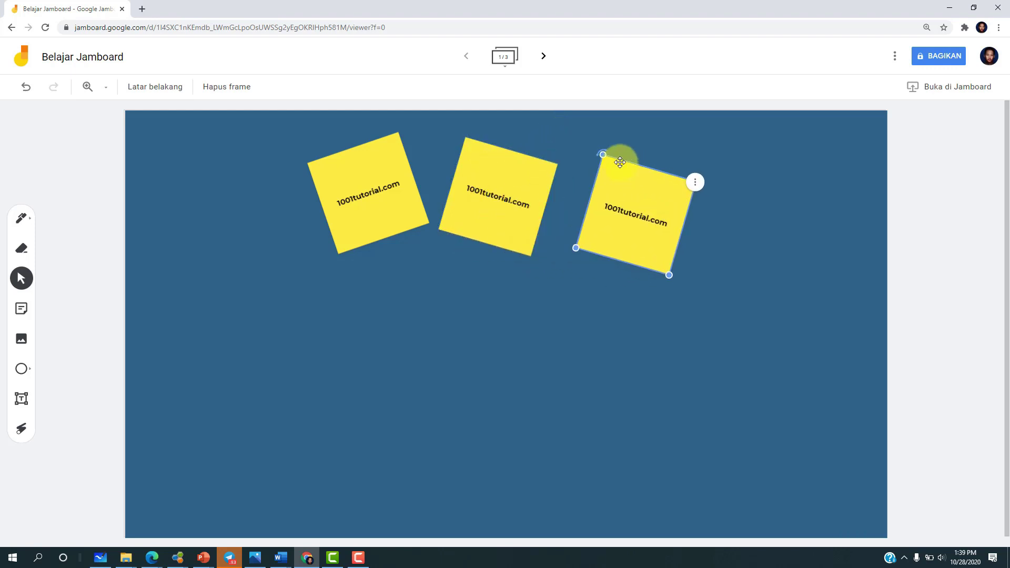
{"action": "mouse_move", "coordinate": [603, 154]}
{"action": "left_mouse_down"}
{"action": "mouse_move", "coordinate": [584, 169]}
{"action": "mouse_move", "coordinate": [598, 181]}
{"action": "mouse_move", "coordinate": [614, 164]}
{"action": "left_mouse_up"}
- Change the middle sticky note's color to green and adjust its position slightly between the two yellow notes
{"action": "left_click", "coordinate": [522, 174]}
{"action": "left_click_drag", "start_coordinate": [522, 174], "coordinate": [537, 176]}
{"action": "left_click", "coordinate": [572, 163]}
{"action": "left_click", "coordinate": [585, 169]}
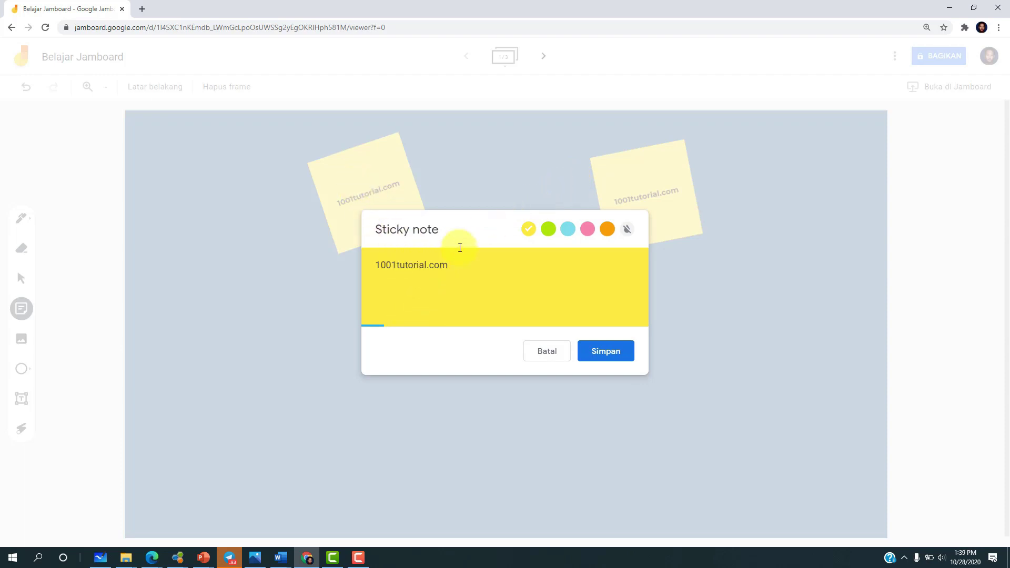
{"action": "left_click", "coordinate": [550, 229]}
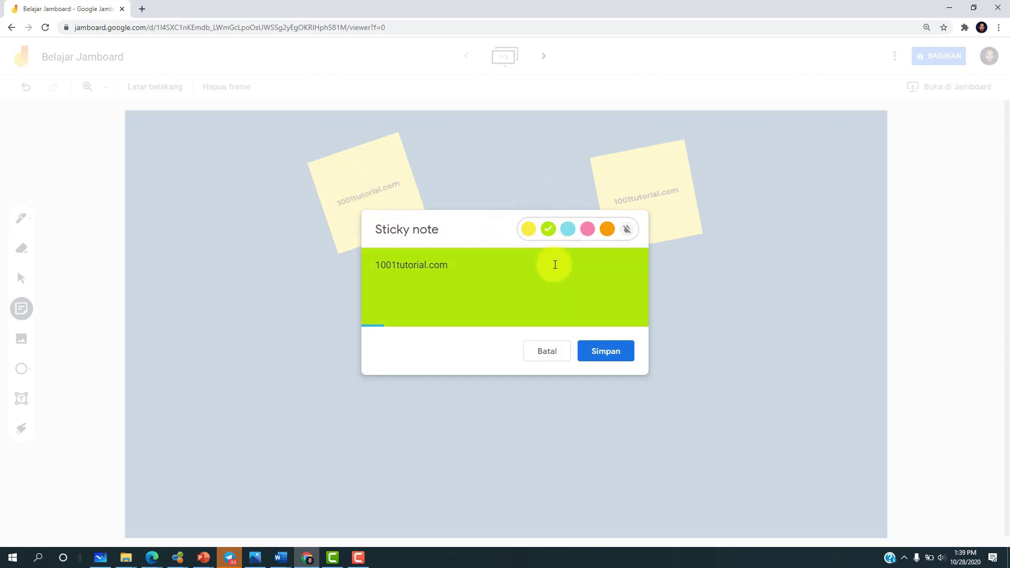
{"action": "left_click", "coordinate": [594, 350]}
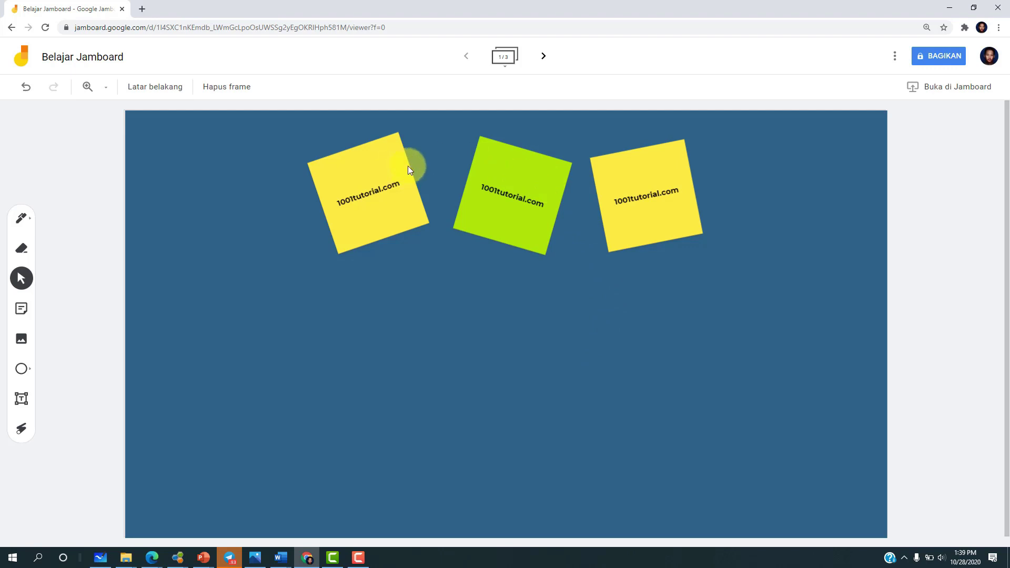
{"action": "left_click_drag", "start_coordinate": [534, 174], "coordinate": [530, 169]}
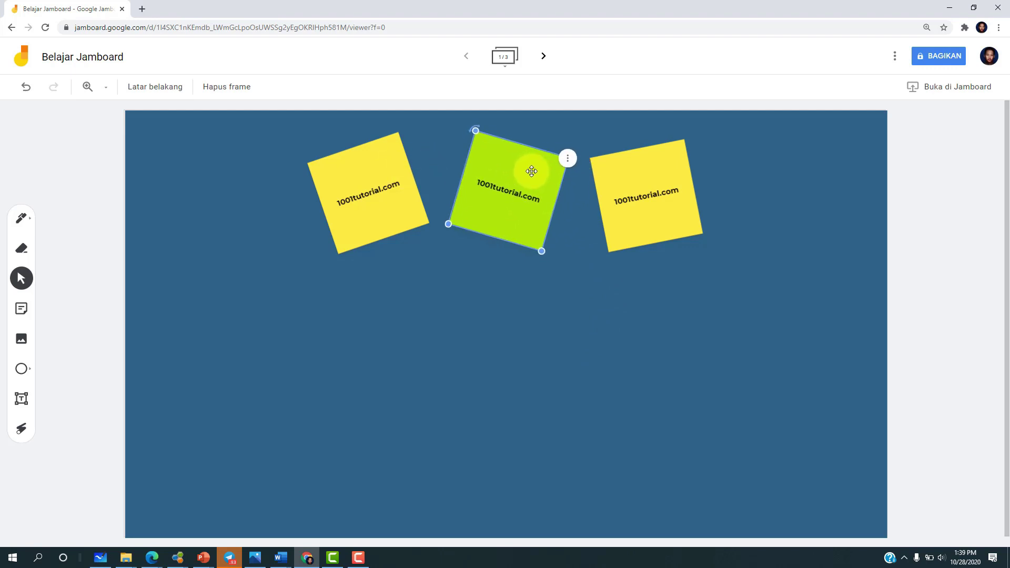
- Change the color of the rightmost sticky note to light blue and save it
{"action": "left_click", "coordinate": [620, 181]}
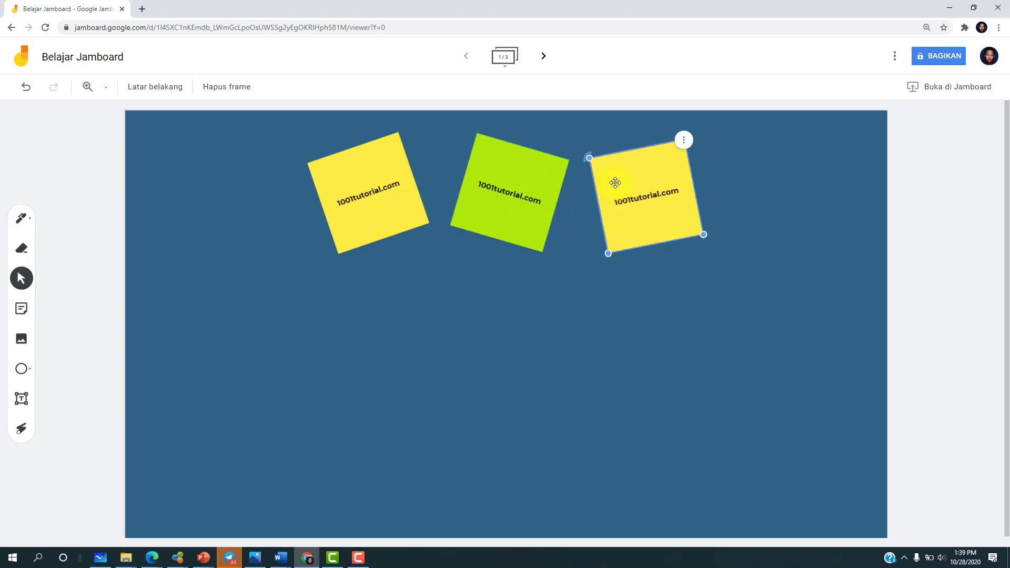
{"action": "left_click", "coordinate": [683, 140]}
{"action": "left_click", "coordinate": [696, 148]}
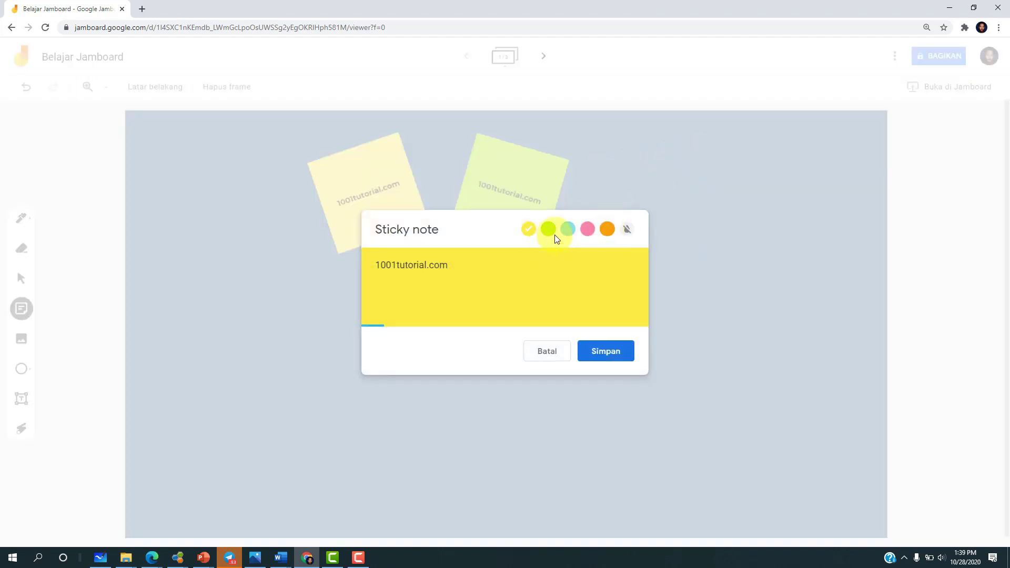
{"action": "left_click", "coordinate": [575, 230]}
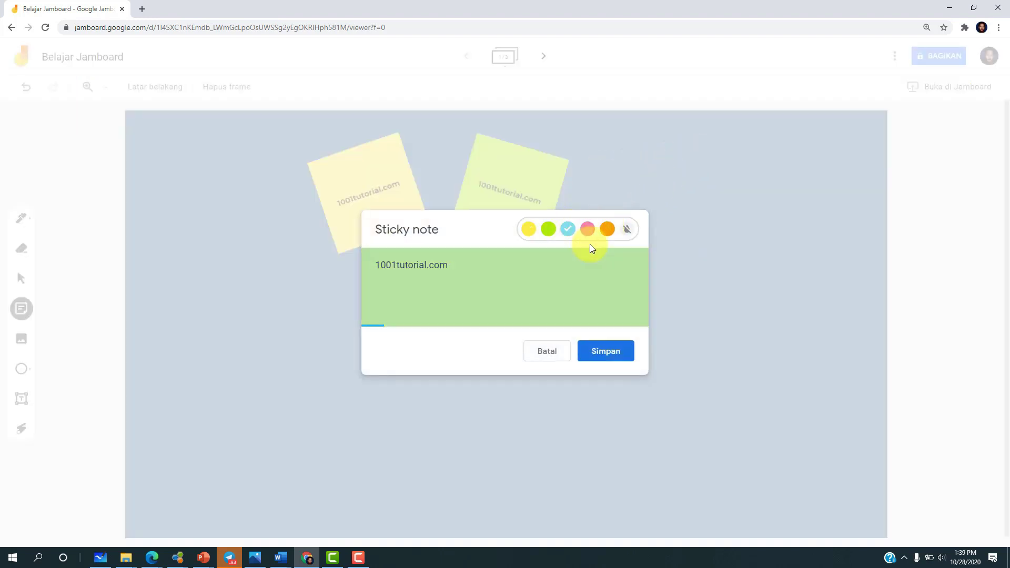
{"action": "left_click", "coordinate": [613, 355]}
- Rearrange the yellow, green and light blue sticky notes into an evenly spaced row along the frame's upper part
{"action": "left_click_drag", "start_coordinate": [652, 199], "coordinate": [657, 254]}
{"action": "left_click_drag", "start_coordinate": [545, 210], "coordinate": [544, 276]}
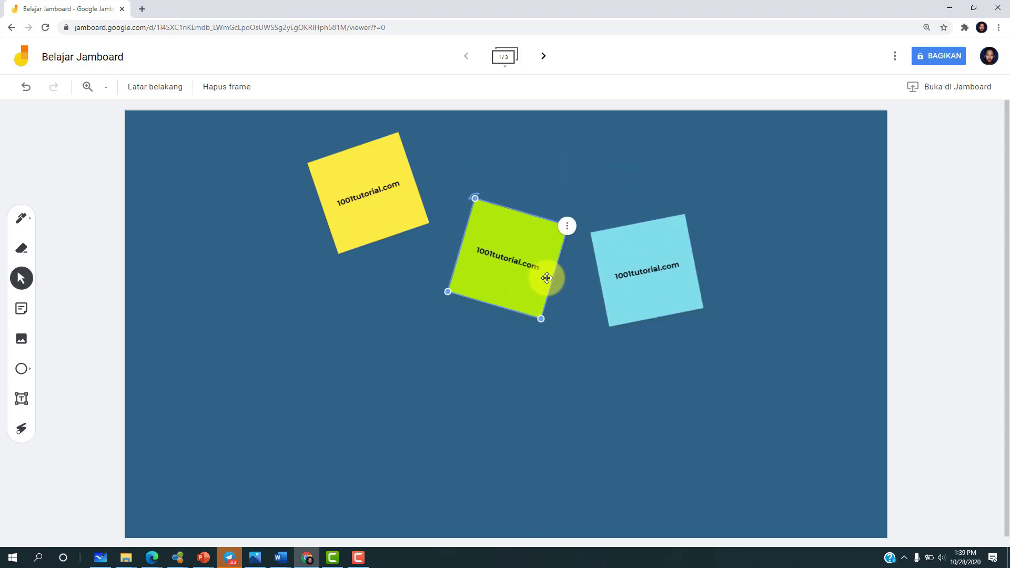
{"action": "left_click_drag", "start_coordinate": [371, 201], "coordinate": [334, 196]}
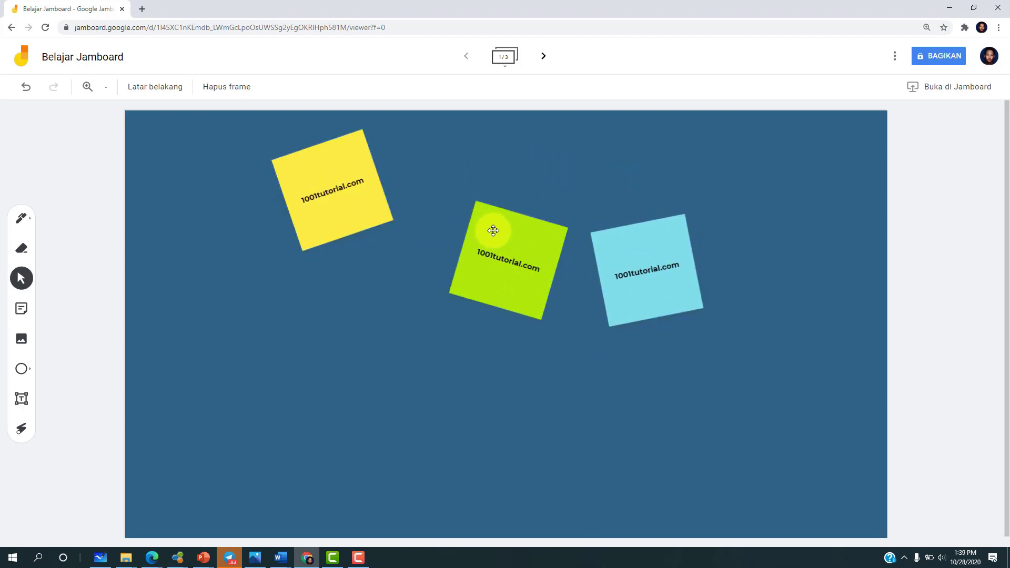
{"action": "left_click_drag", "start_coordinate": [491, 228], "coordinate": [462, 168]}
{"action": "left_click_drag", "start_coordinate": [625, 271], "coordinate": [607, 189]}
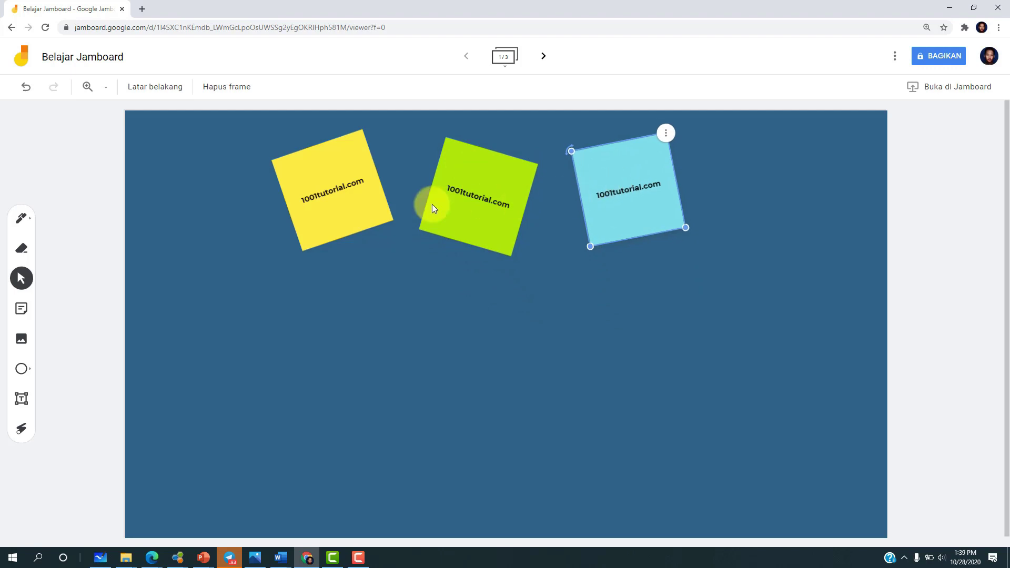
- Search Google Images for "ayam" and insert the picture of the black-tailed rooster bending forward on a white background
{"action": "left_click", "coordinate": [21, 339]}
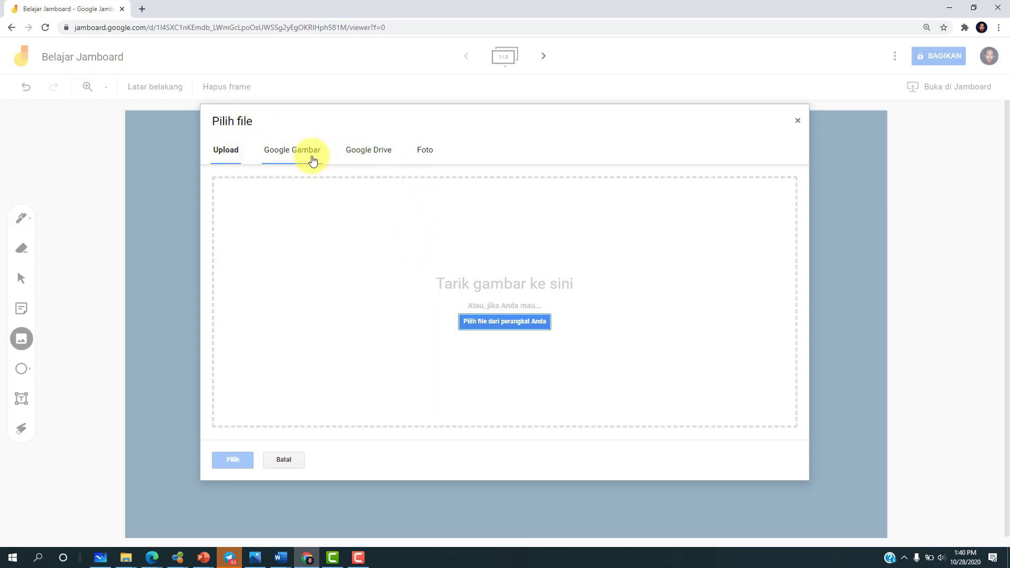
{"action": "left_click", "coordinate": [311, 156]}
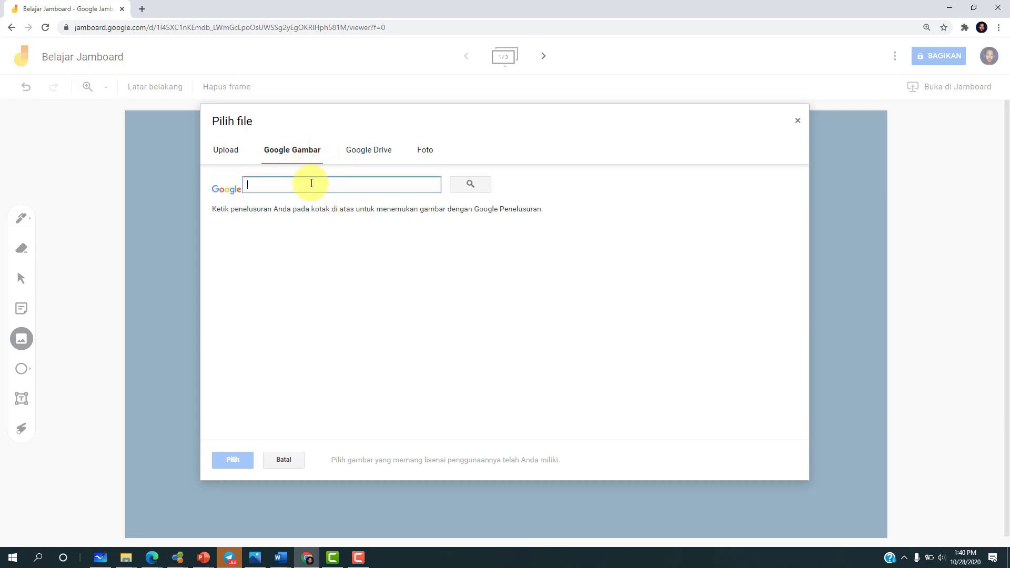
{"action": "type", "text": "ayam"}
{"action": "key", "text": "Return"}
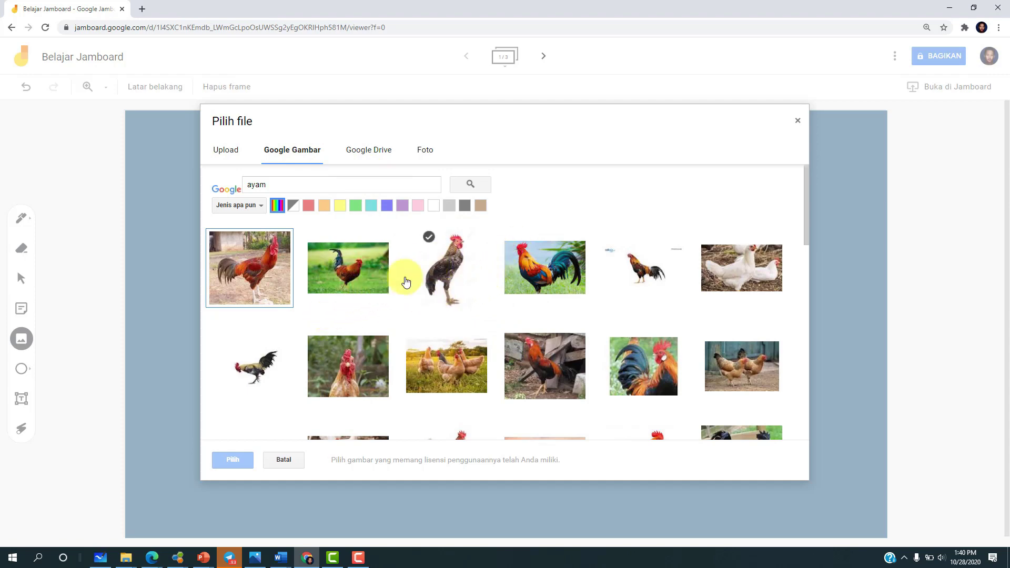
{"action": "left_click", "coordinate": [260, 354]}
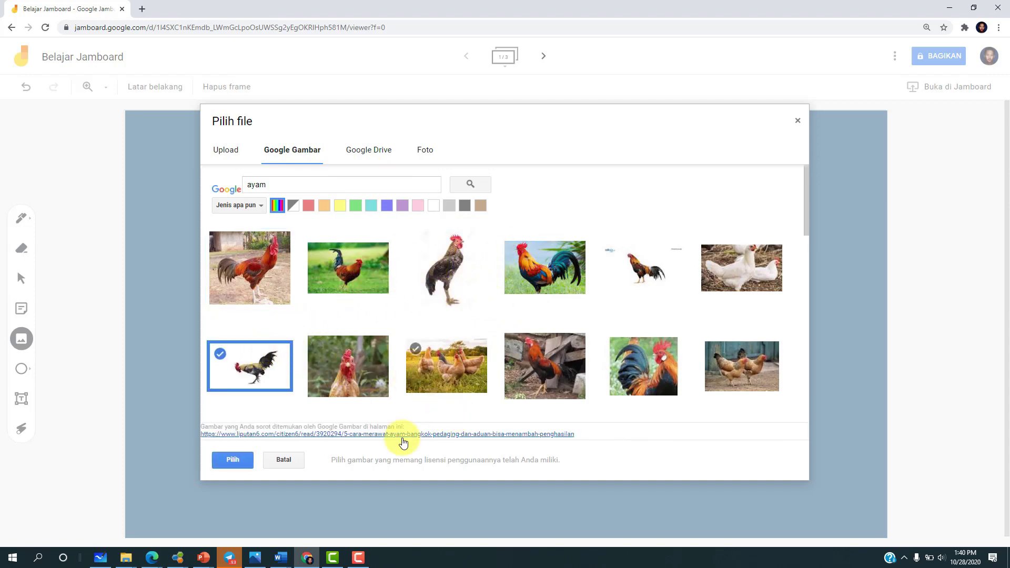
{"action": "left_click", "coordinate": [233, 459]}
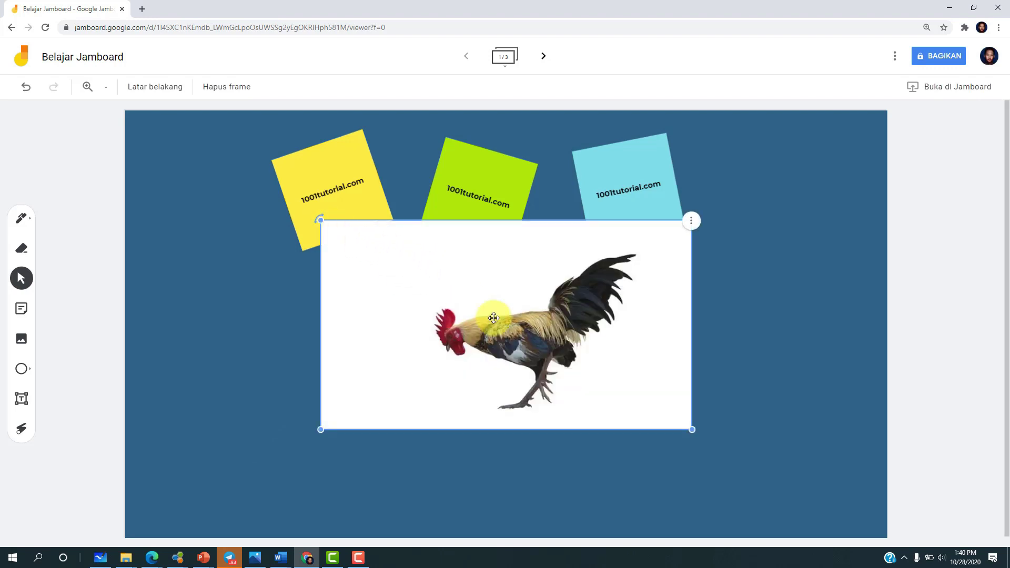
- Shrink the rooster picture to roughly half its width and place it below the green sticky note
{"action": "left_click_drag", "start_coordinate": [691, 430], "coordinate": [534, 316]}
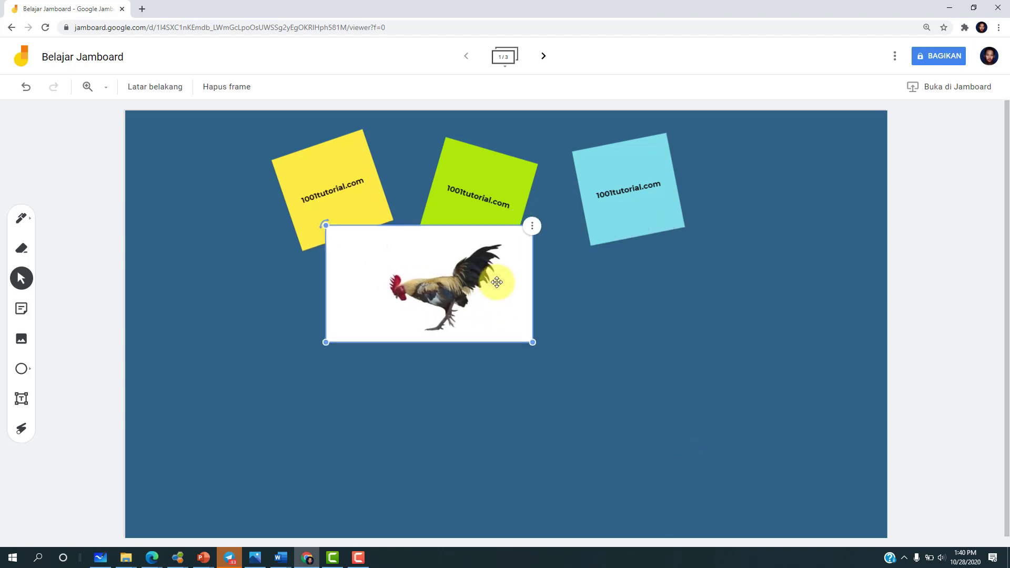
{"action": "left_click_drag", "start_coordinate": [496, 282], "coordinate": [539, 322]}
{"action": "left_click", "coordinate": [609, 327]}
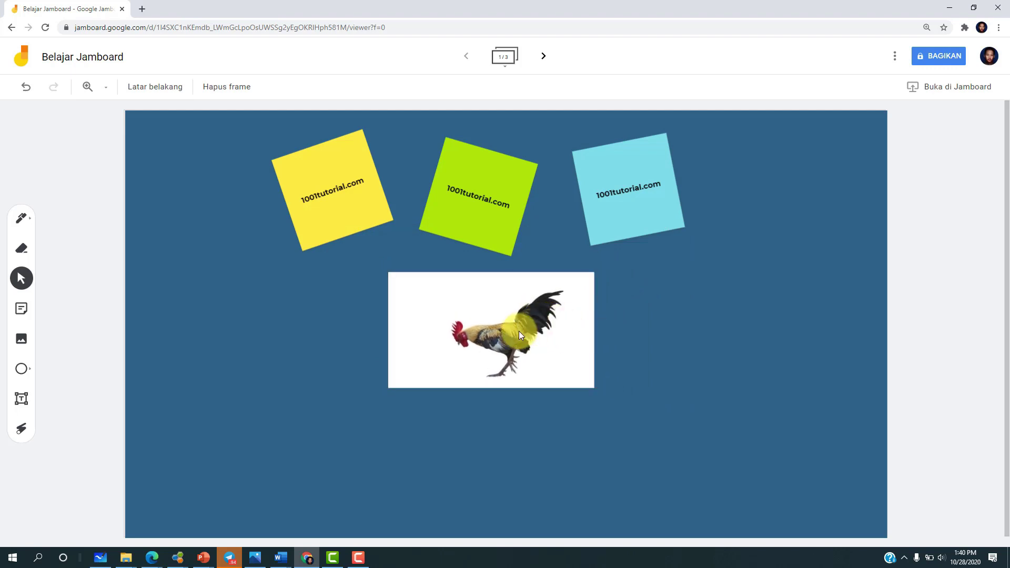
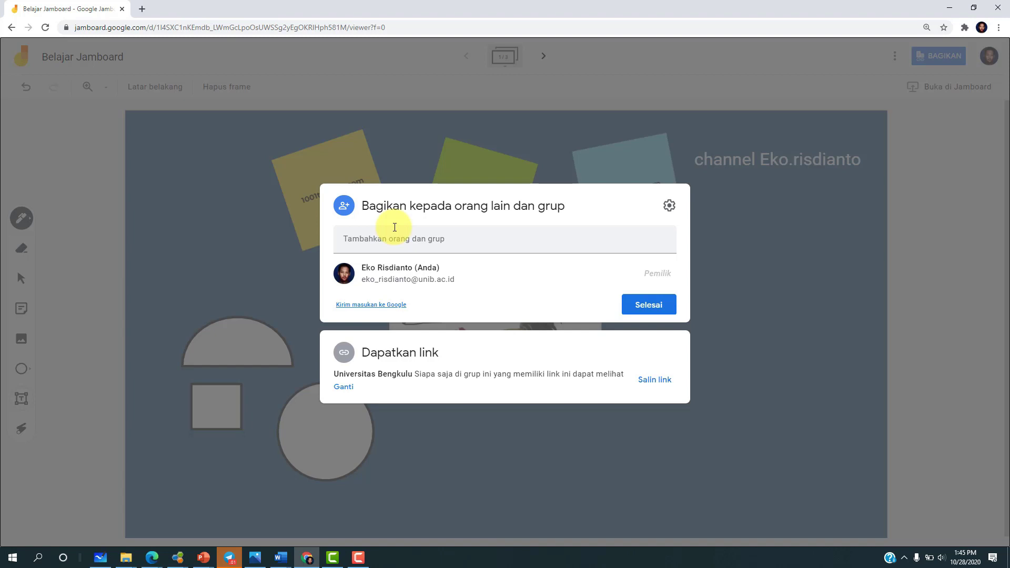
- Look at the suggested contacts for sharing the Jam, and close the sharing dialog without adding anyone
{"action": "left_click", "coordinate": [354, 238]}
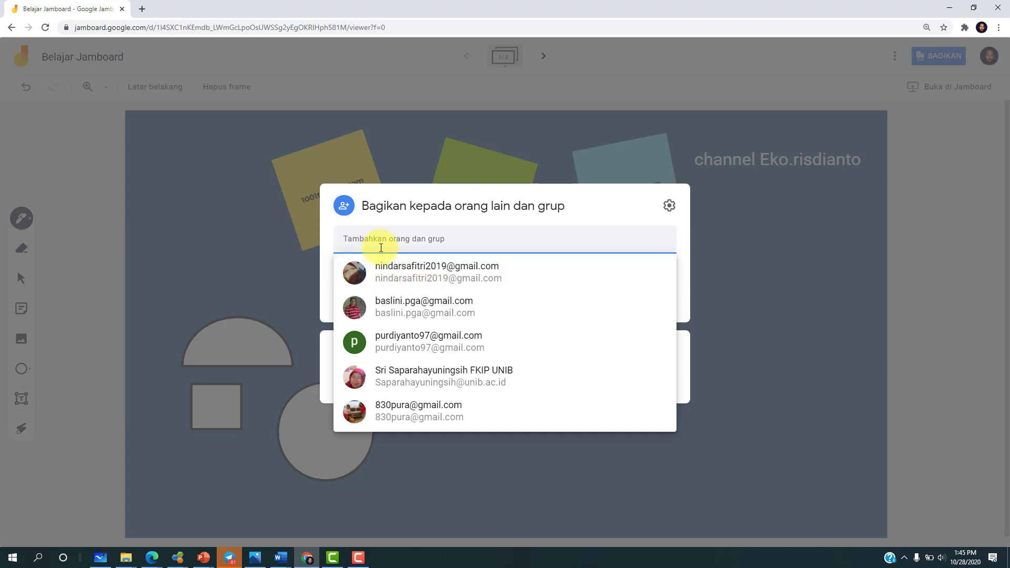
{"action": "left_click", "coordinate": [575, 226]}
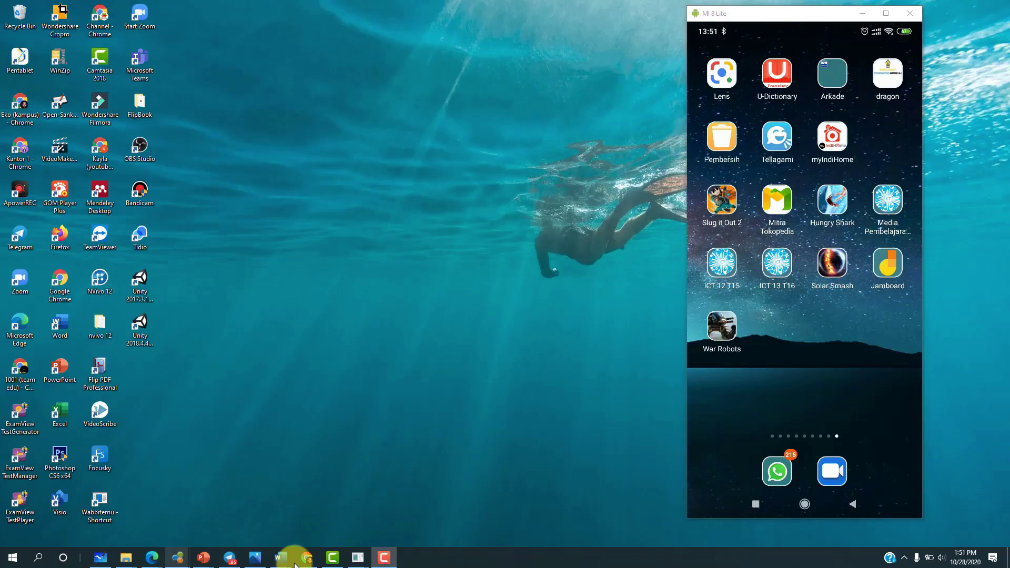
{"action": "left_click", "coordinate": [307, 556]}
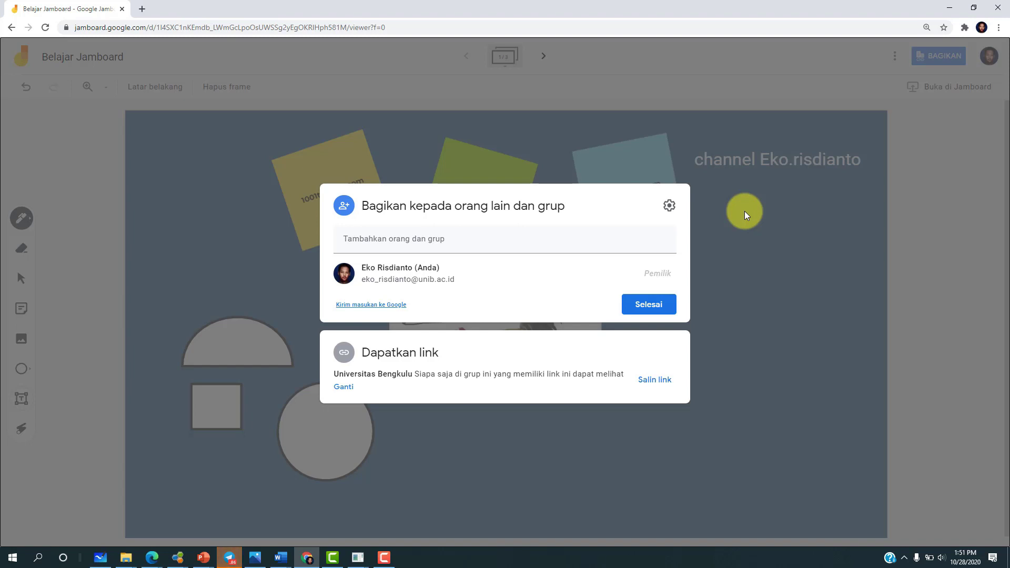
{"action": "left_click", "coordinate": [715, 209]}
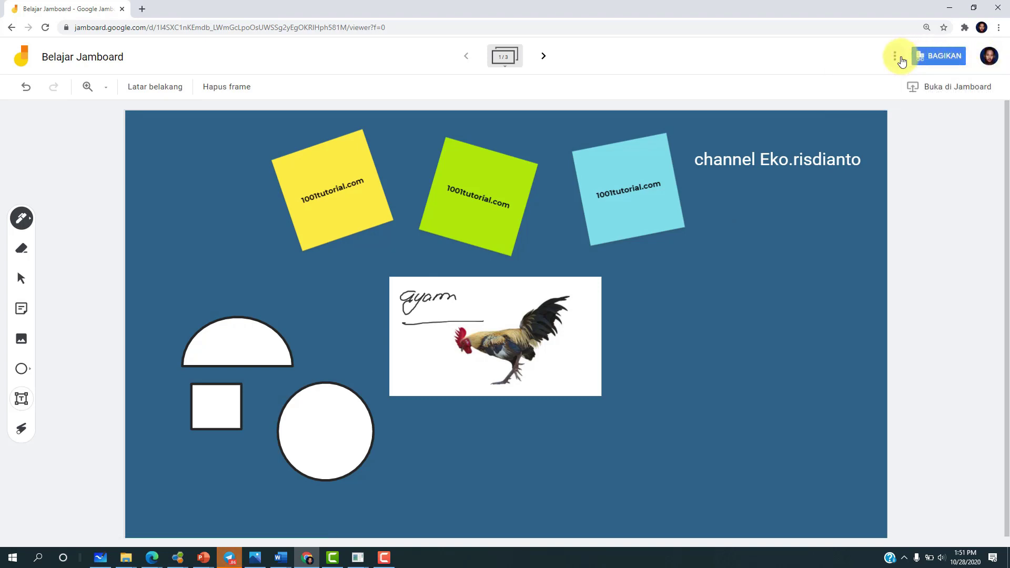
- Open google.com in a new browser tab and locate Jamboard in the list of Google apps
{"action": "left_click", "coordinate": [142, 9]}
{"action": "left_click", "coordinate": [147, 30]}
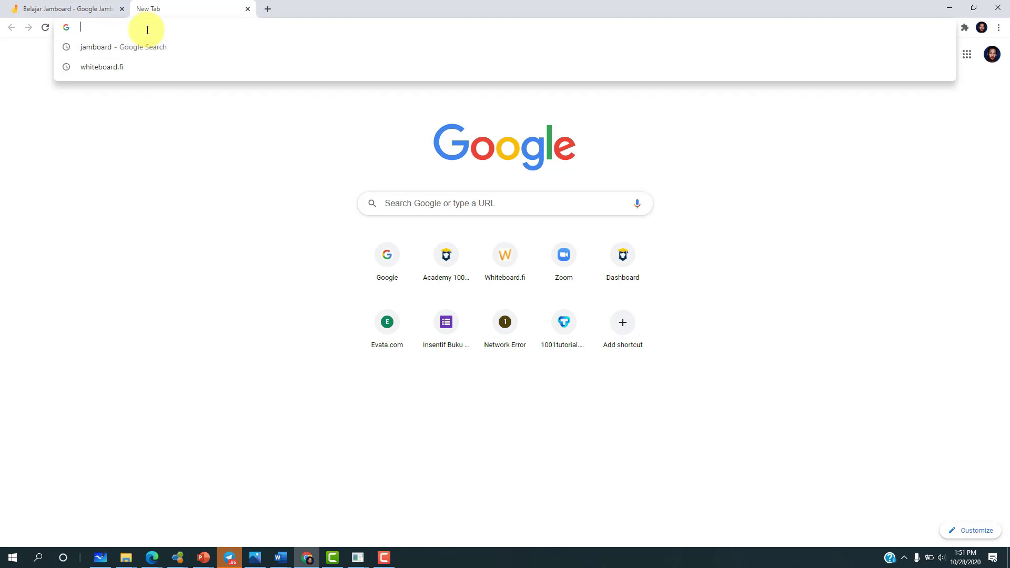
{"action": "type", "text": "goo"}
{"action": "key", "text": "Return"}
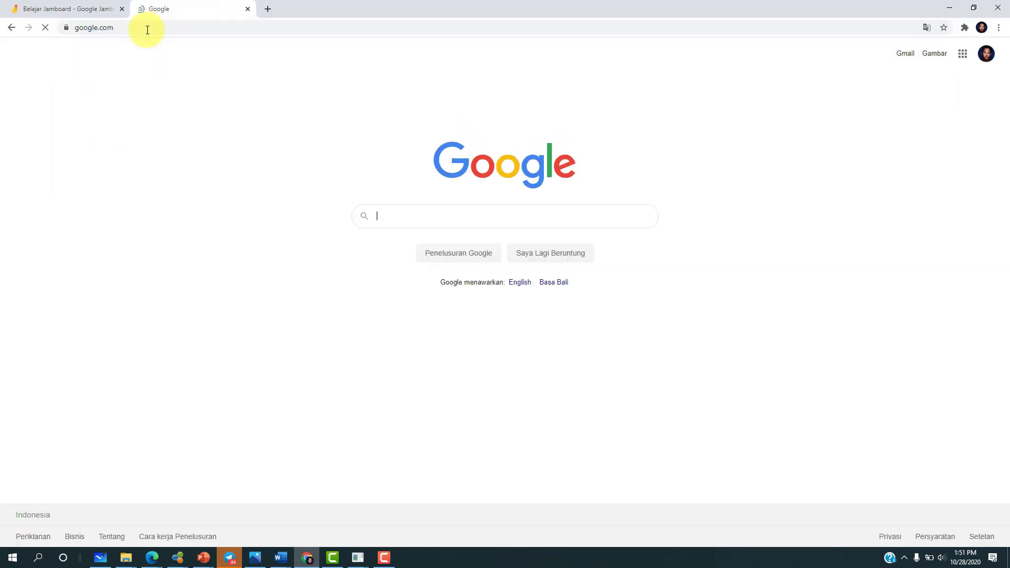
{"action": "left_click", "coordinate": [962, 53]}
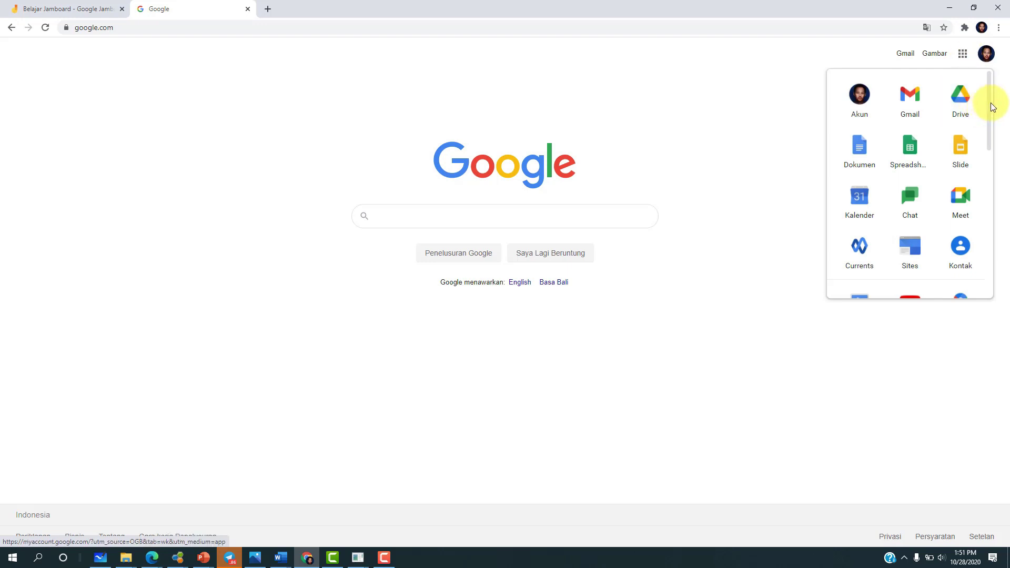
{"action": "left_click_drag", "start_coordinate": [991, 103], "coordinate": [998, 210]}
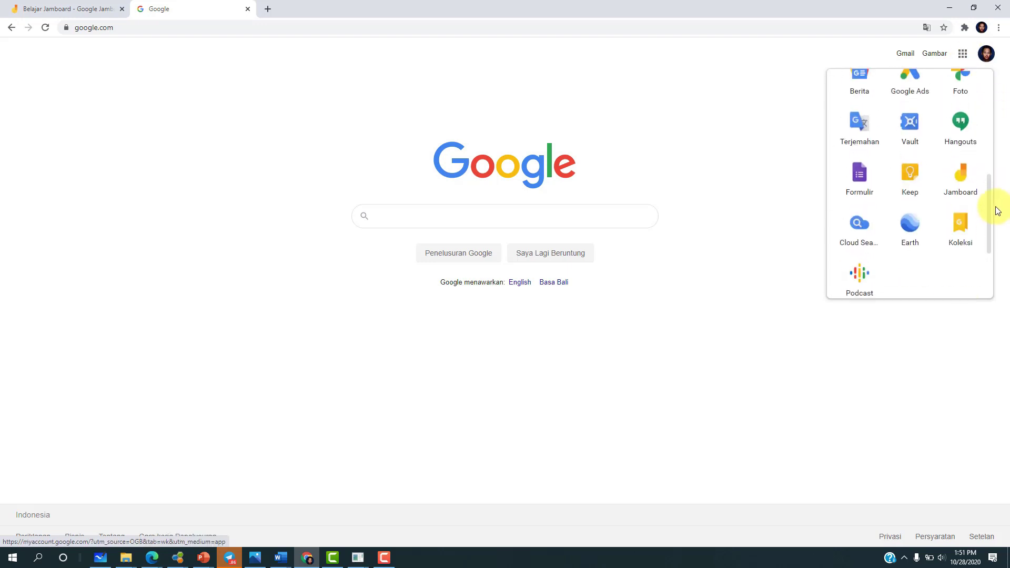
- Switch from the browser to the mirrored MI 8 Lite phone and page back through its home screens
{"action": "left_click", "coordinate": [952, 7]}
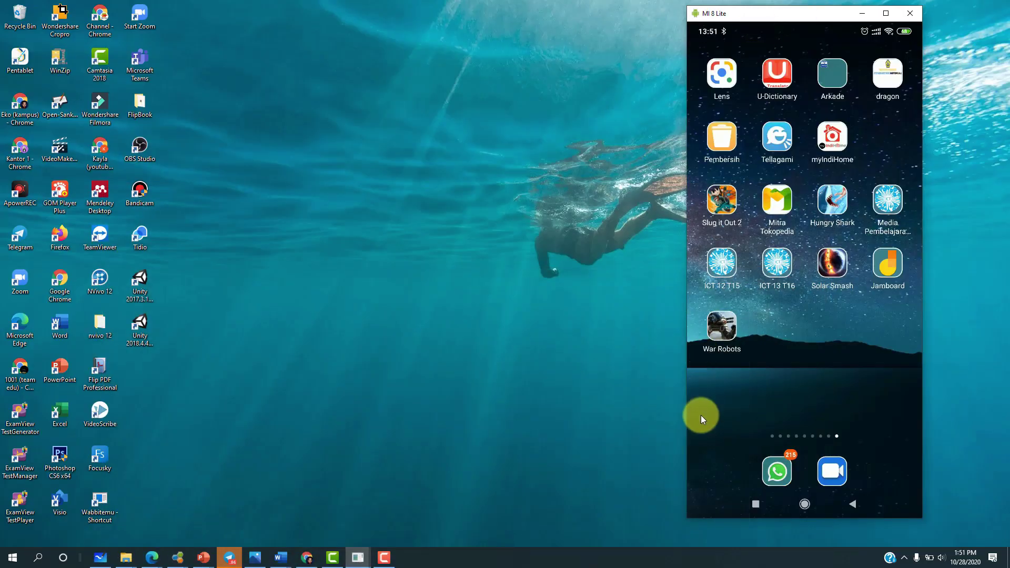
{"action": "scroll", "coordinate": [700, 415], "scroll_direction": "up", "scroll_amount": 1}
{"action": "scroll", "coordinate": [700, 415], "scroll_direction": "up", "scroll_amount": 1}
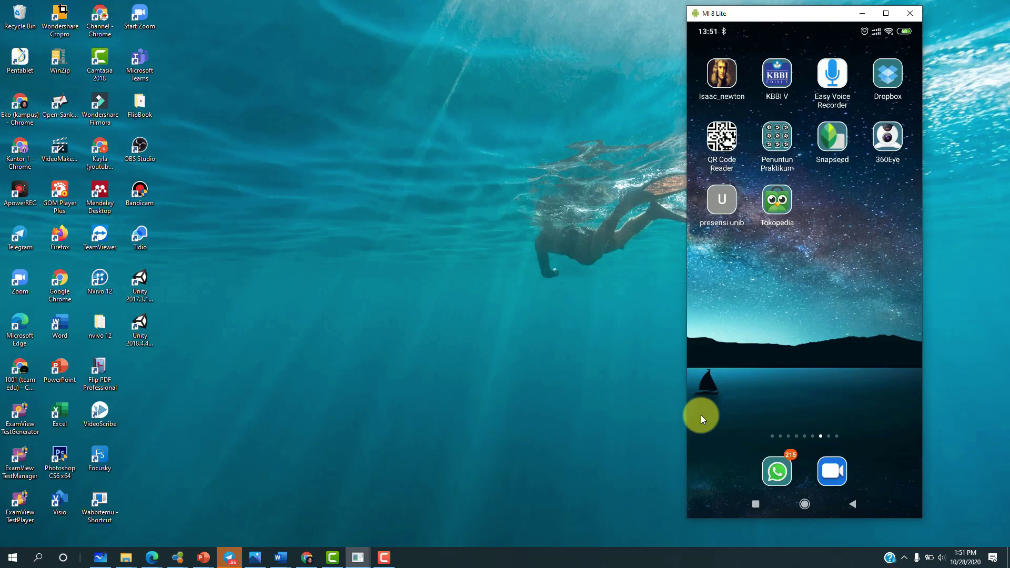
{"action": "scroll", "coordinate": [701, 415], "scroll_direction": "up", "scroll_amount": 3}
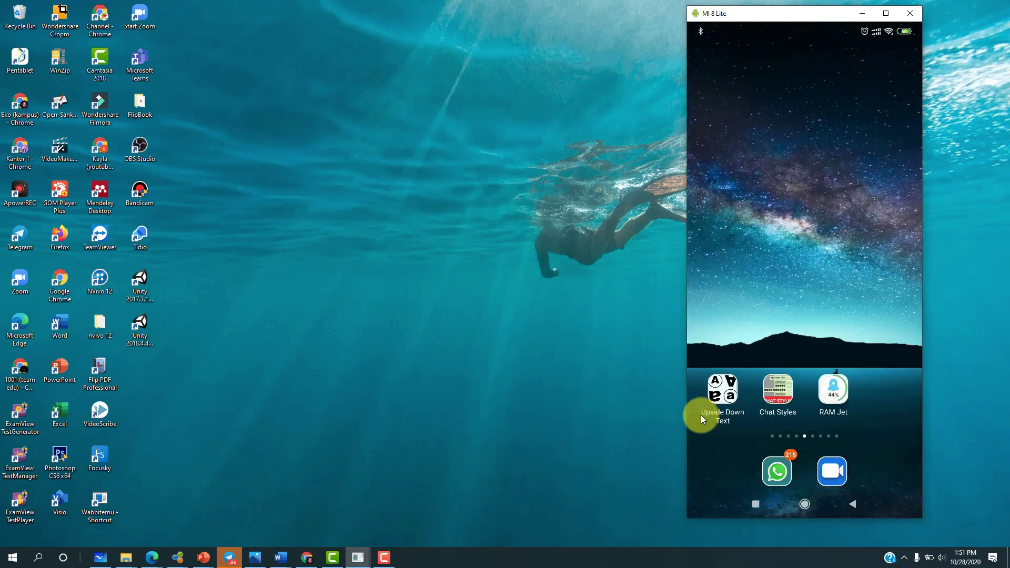
{"action": "scroll", "coordinate": [700, 415], "scroll_direction": "up", "scroll_amount": 2}
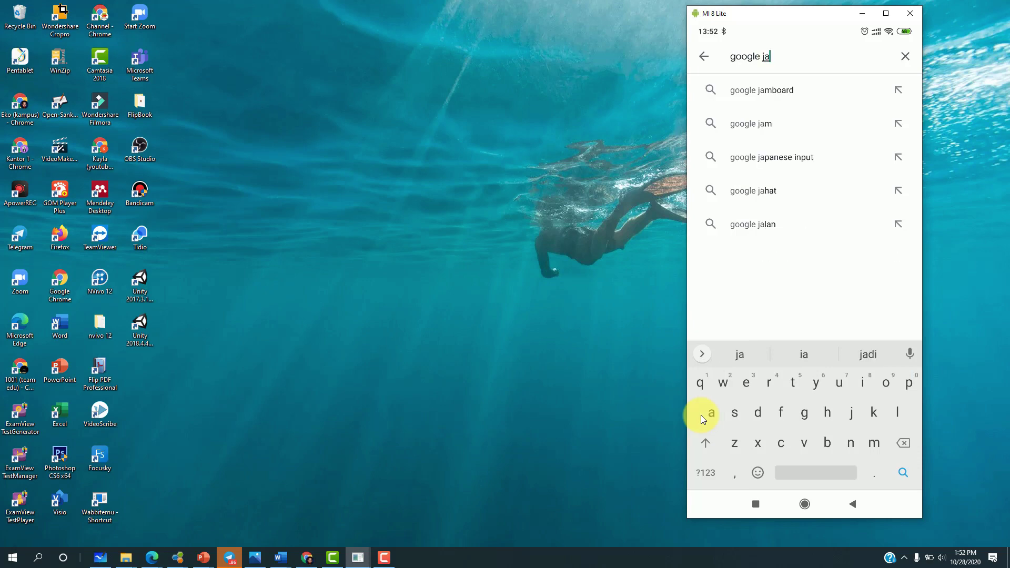
- Search the phone's app store for "google jamboard", and minimize the mirrored phone window
{"action": "left_click", "coordinate": [766, 91]}
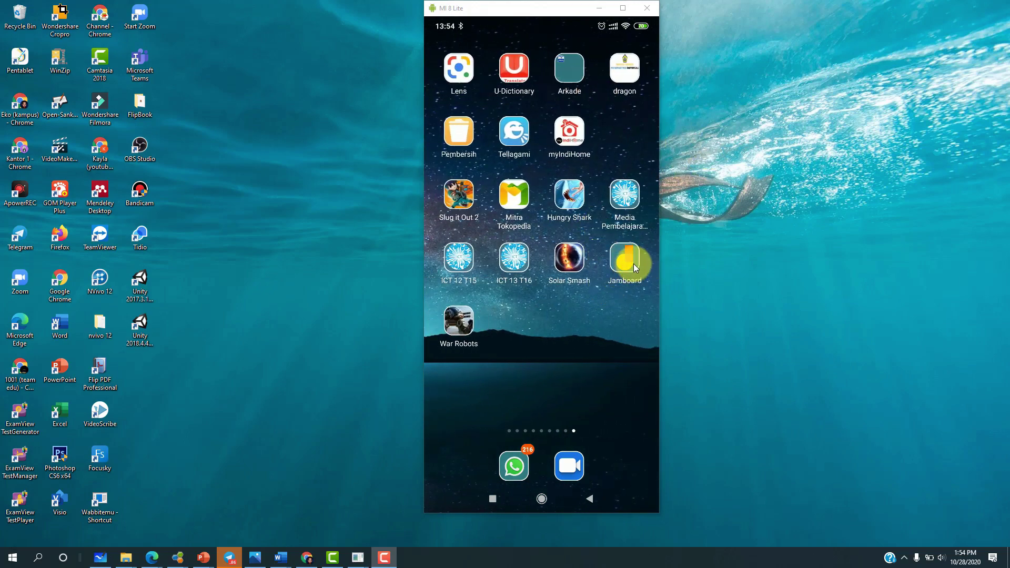
{"action": "left_click", "coordinate": [599, 8]}
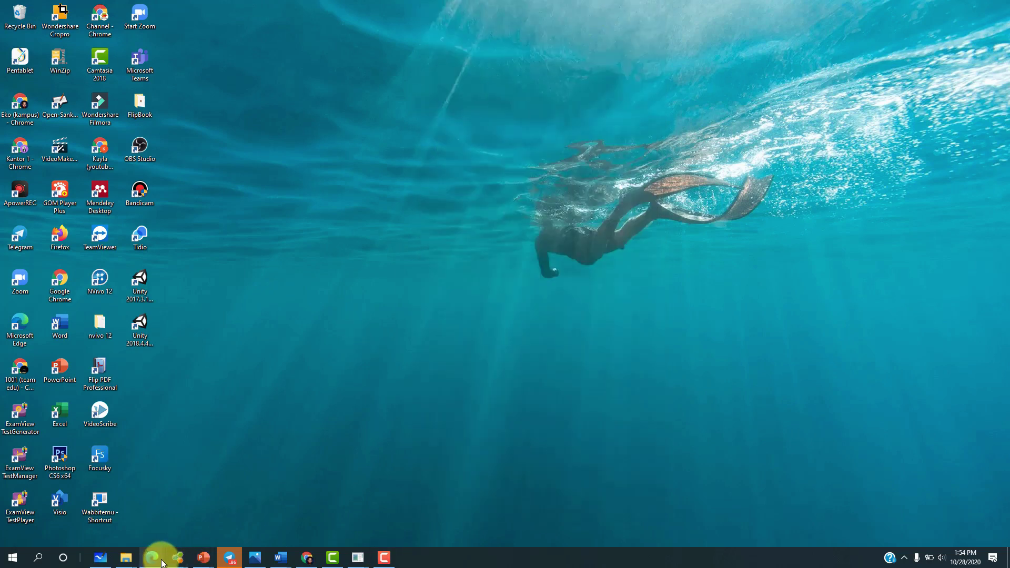
- Switch to the Belajar Jamboard Jam in the browser and set its link access to "Siapa saja yang memiliki link"
{"action": "left_click", "coordinate": [304, 562]}
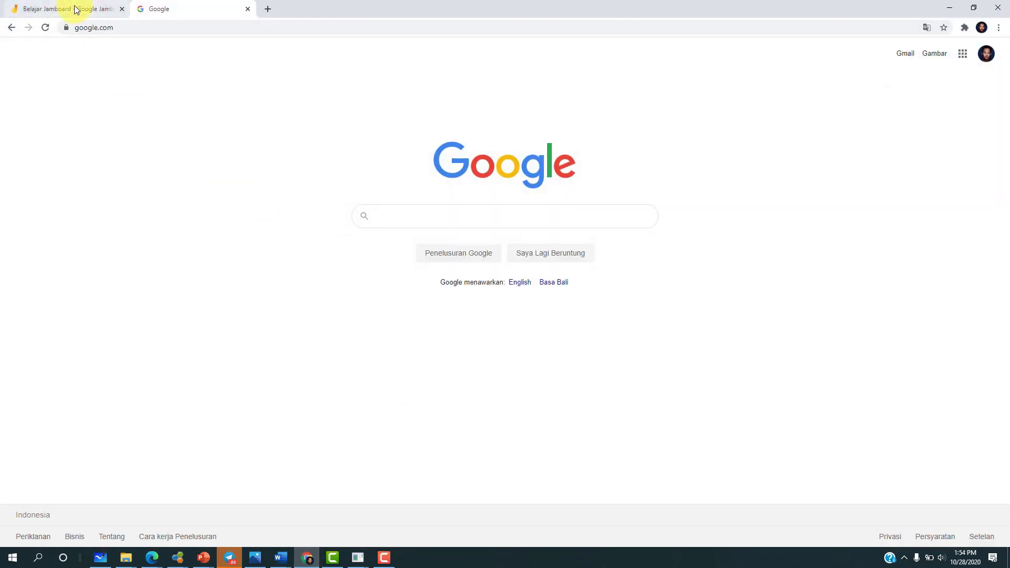
{"action": "left_click", "coordinate": [75, 10]}
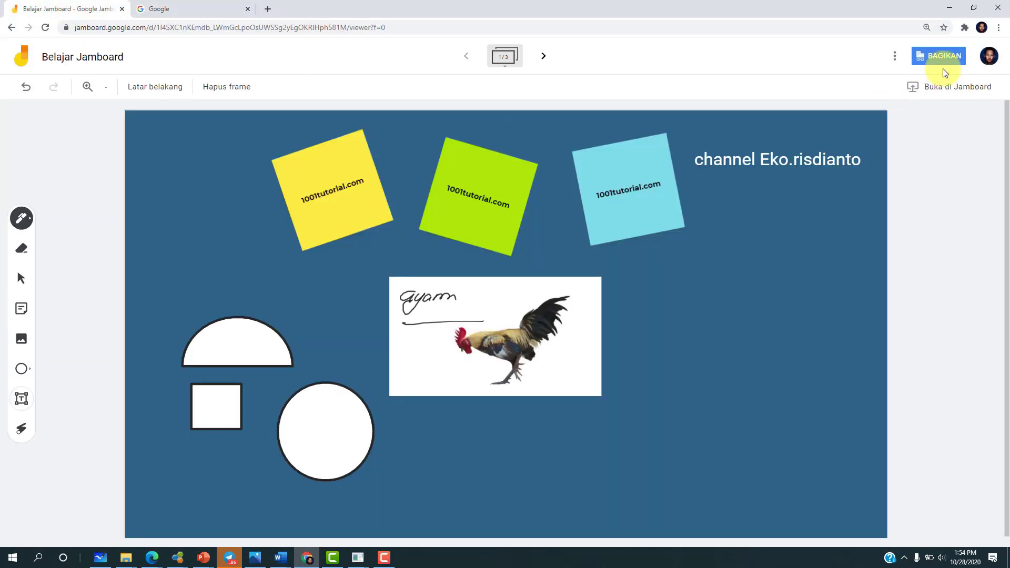
{"action": "left_click", "coordinate": [932, 60]}
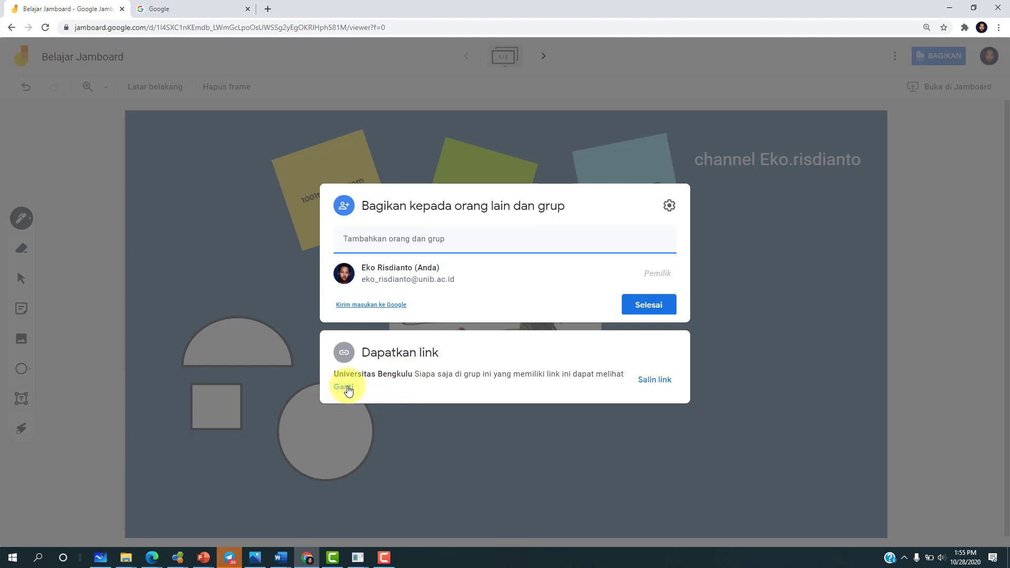
{"action": "left_click", "coordinate": [348, 388]}
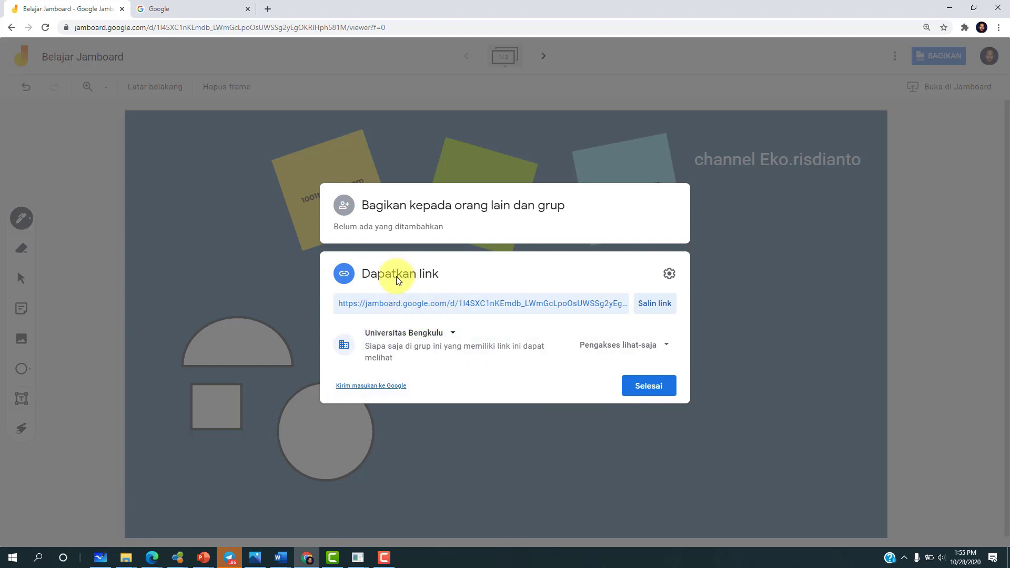
{"action": "left_click", "coordinate": [420, 334]}
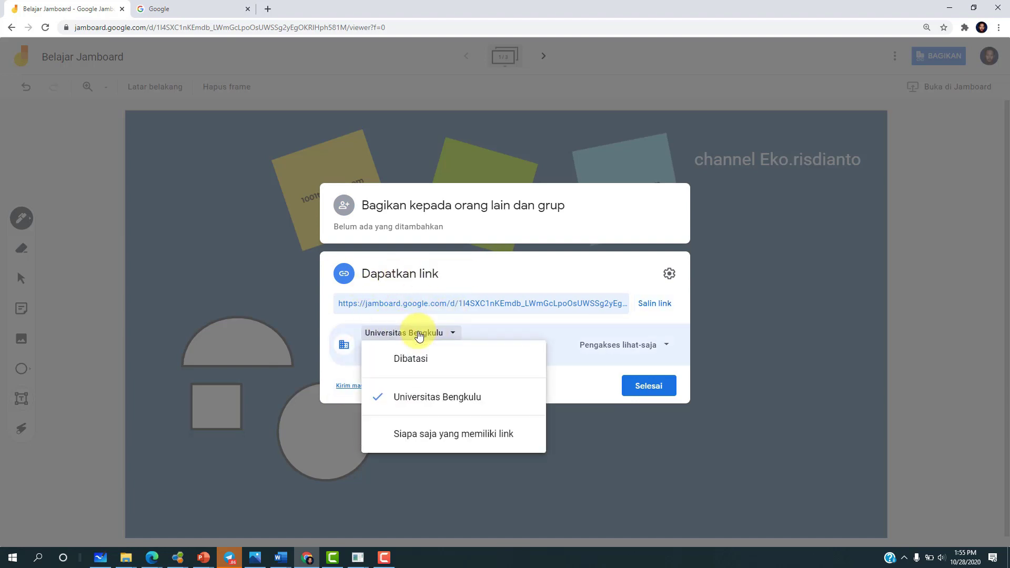
{"action": "left_click", "coordinate": [425, 437]}
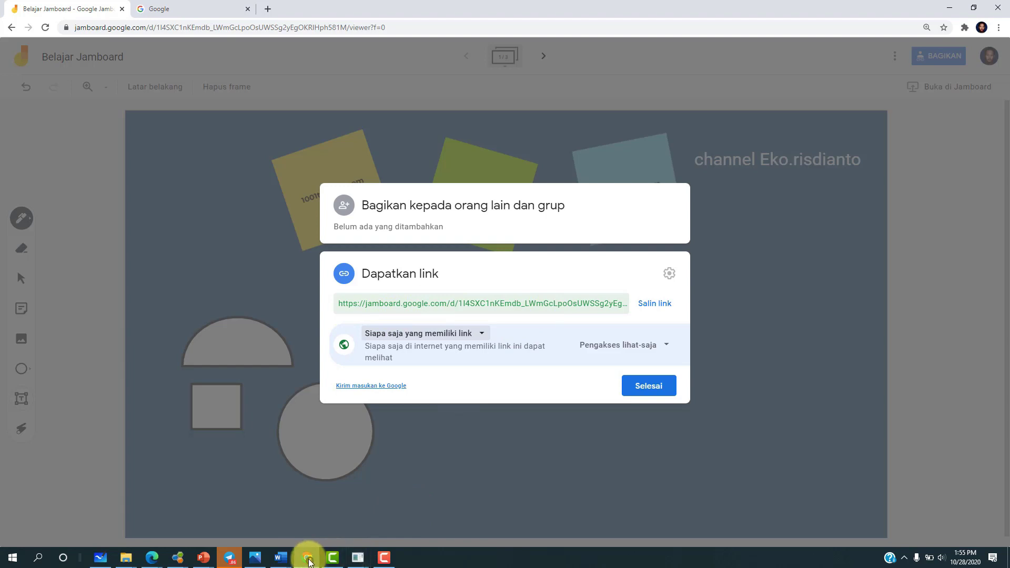
{"action": "mouse_move", "coordinate": [310, 562]}
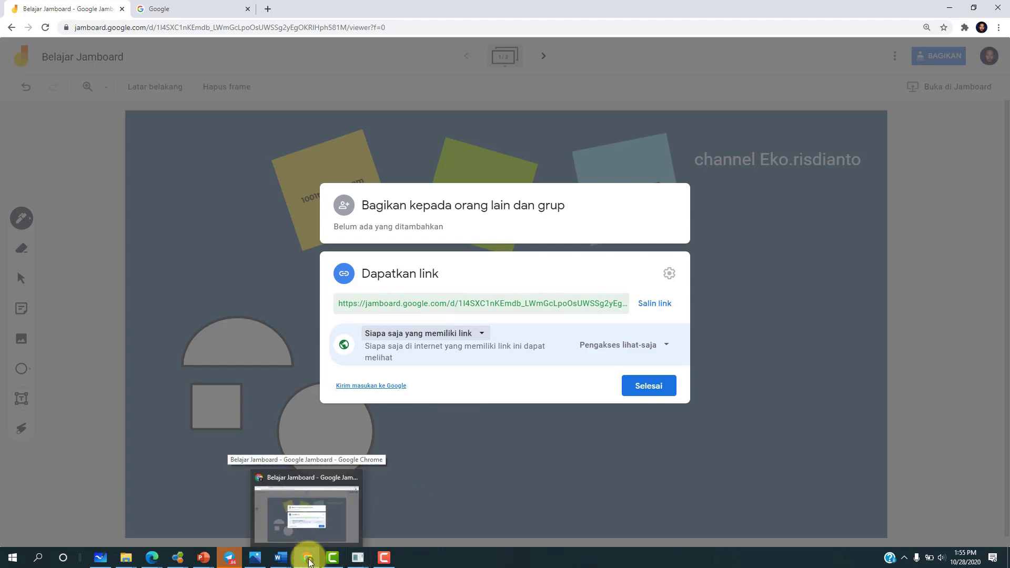
{"action": "left_click", "coordinate": [778, 392]}
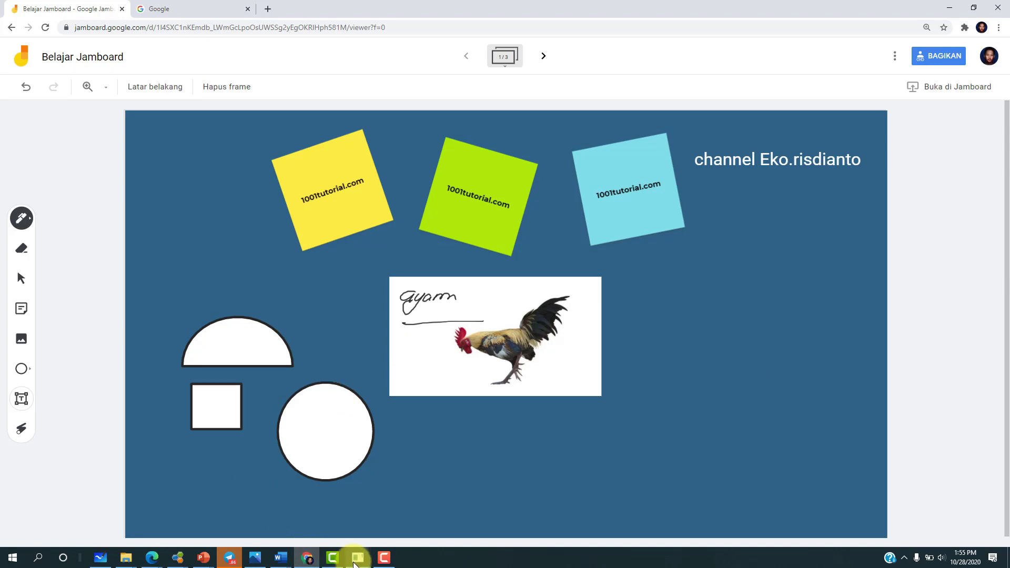
- Switch to the mirrored MI 8 Lite phone and minimize the browser behind it
{"action": "left_click", "coordinate": [357, 557]}
{"action": "left_click", "coordinate": [420, 498]}
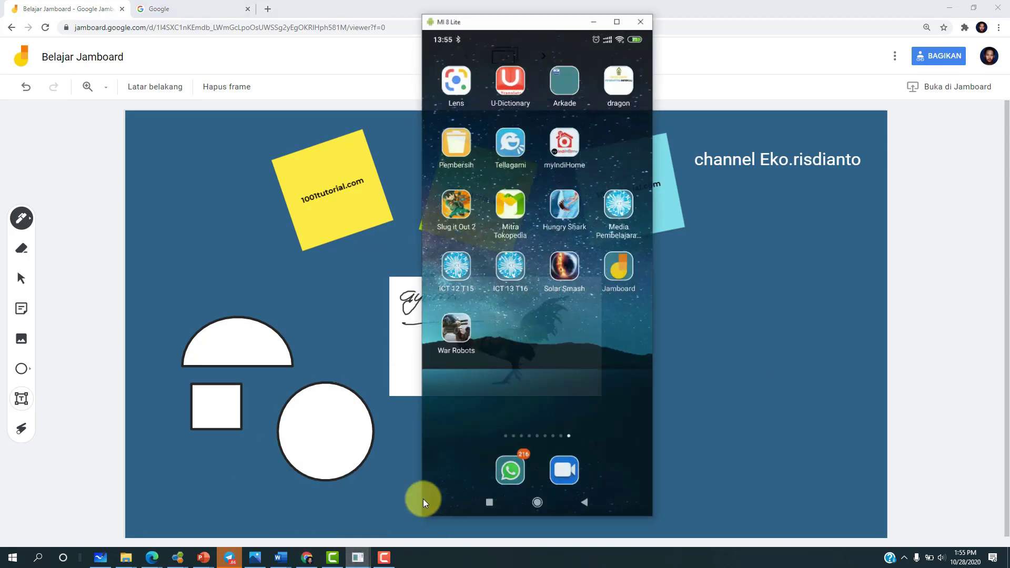
{"action": "left_click", "coordinate": [951, 7]}
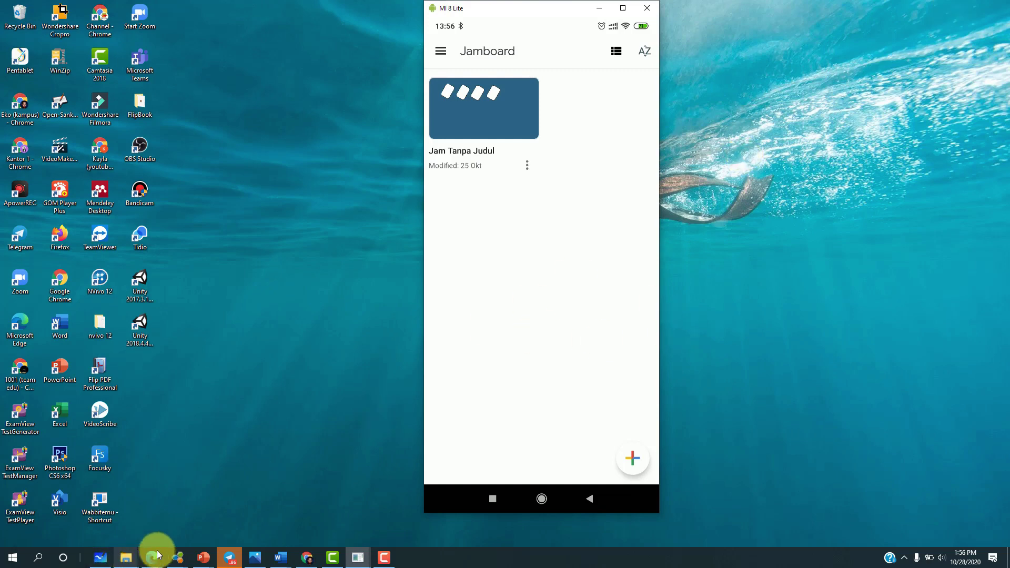
- Return to the Jam in the browser, copy its sharing link, and close the sharing dialog
{"action": "left_click", "coordinate": [306, 559]}
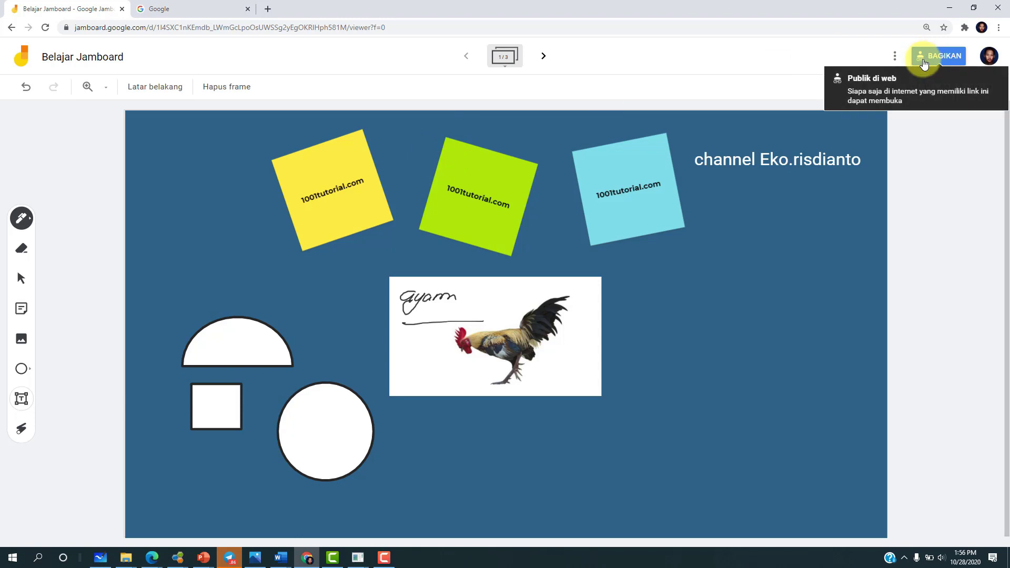
{"action": "left_click", "coordinate": [926, 57]}
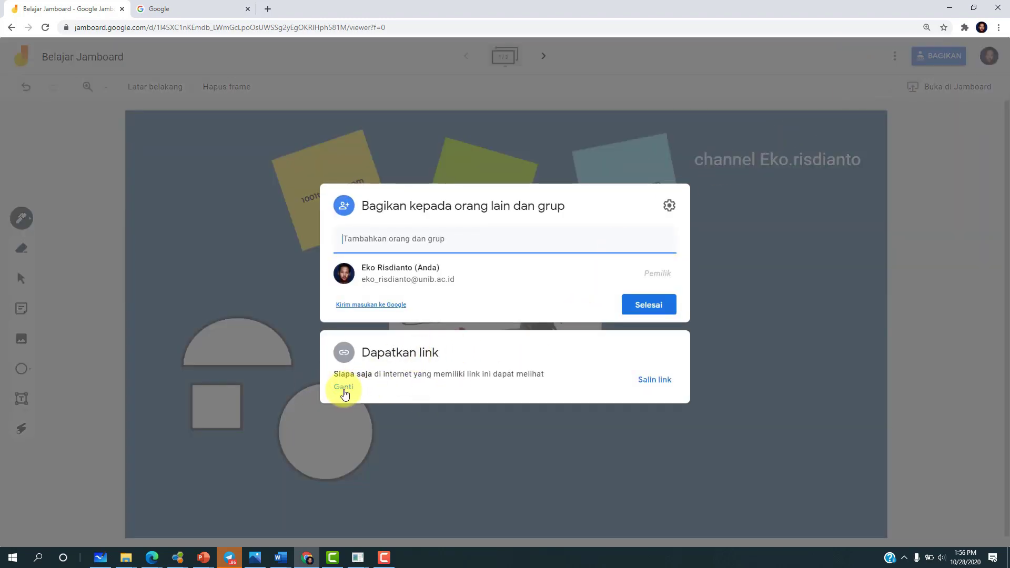
{"action": "left_click", "coordinate": [653, 379]}
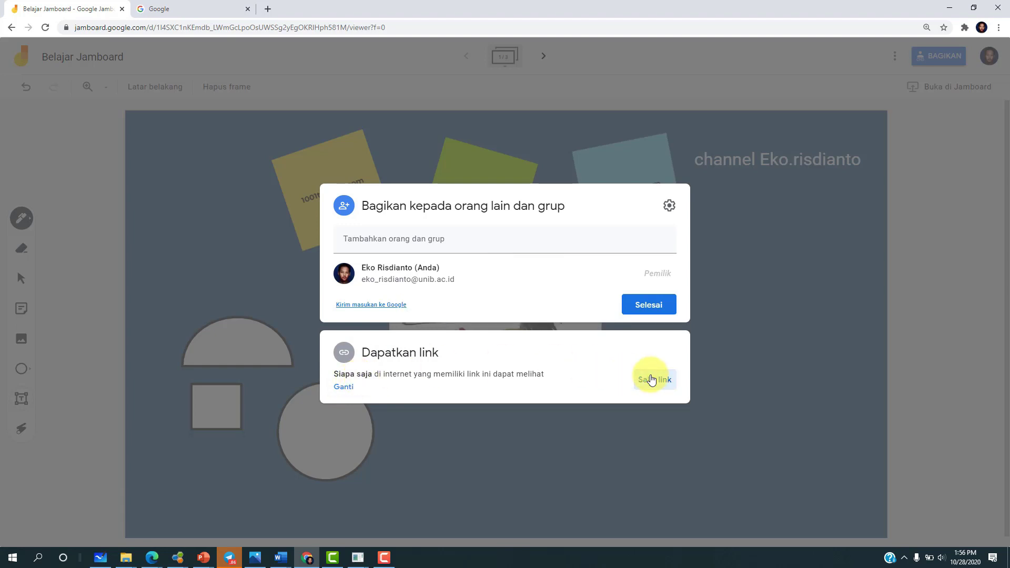
{"action": "left_click", "coordinate": [950, 362]}
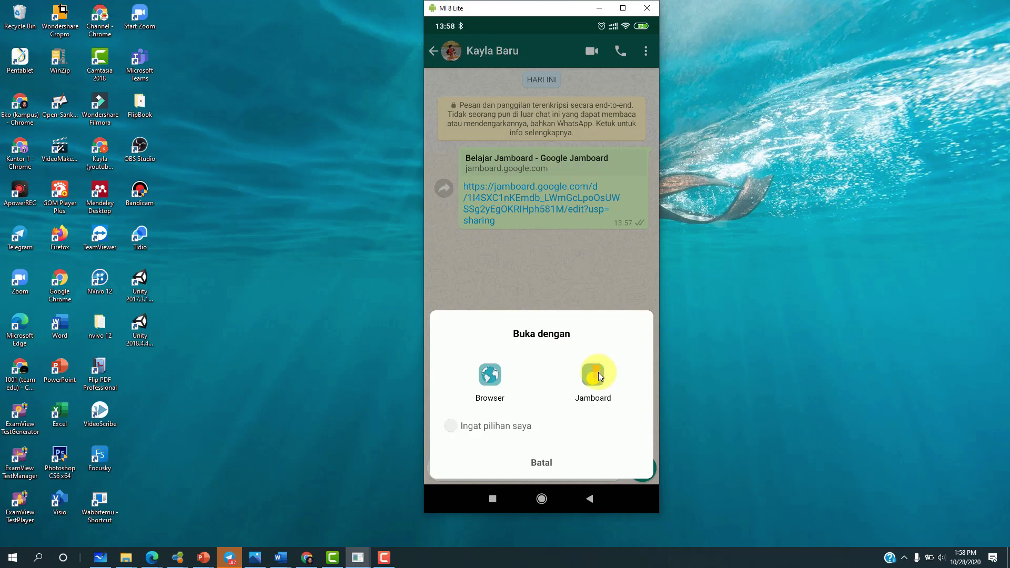
- Open the shared Belajar Jamboard link from the phone's chat in the Jamboard app, and move the phone window aside
{"action": "left_click", "coordinate": [598, 371]}
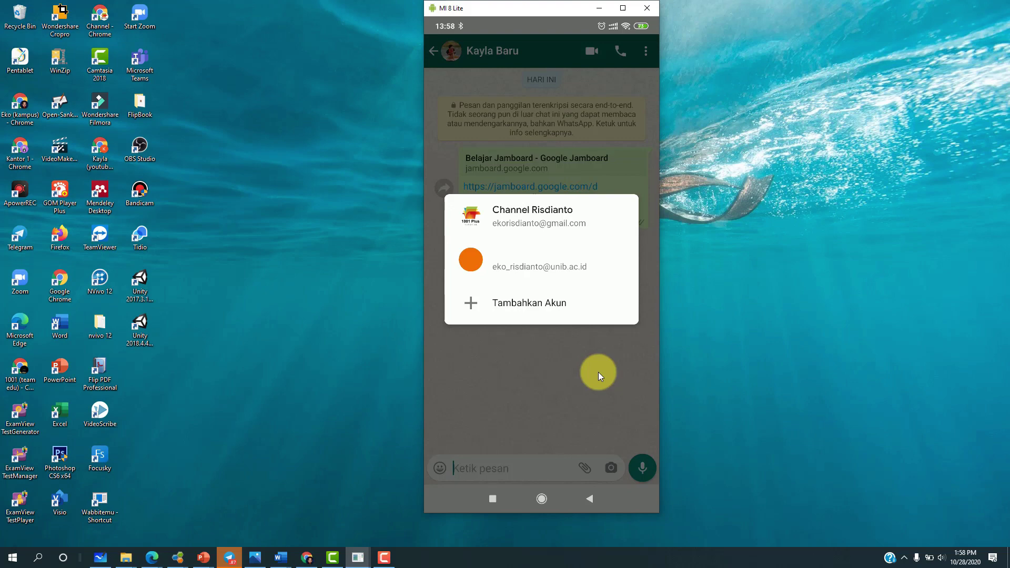
{"action": "left_click", "coordinate": [598, 371]}
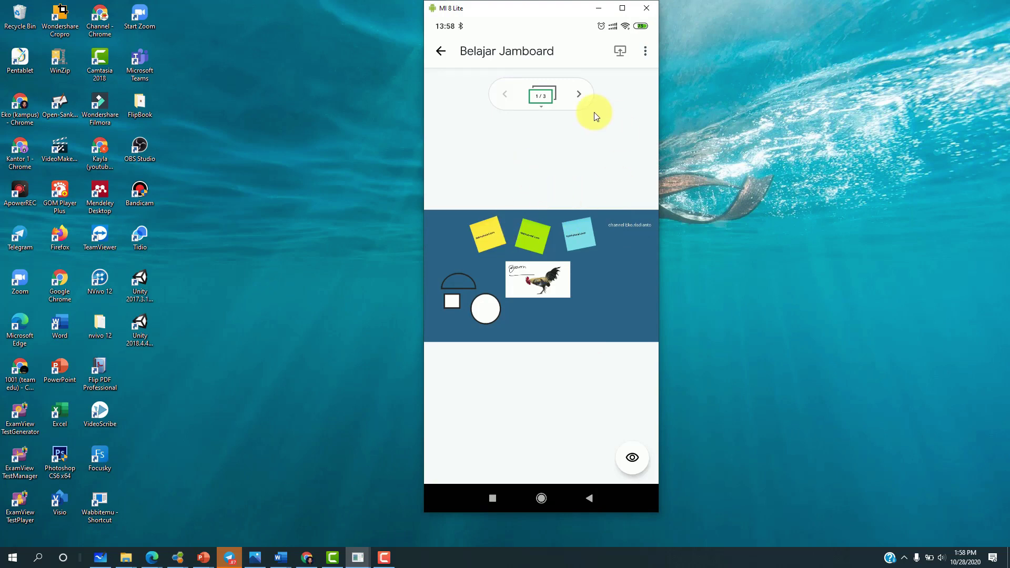
{"action": "left_click_drag", "start_coordinate": [532, 13], "coordinate": [837, 24]}
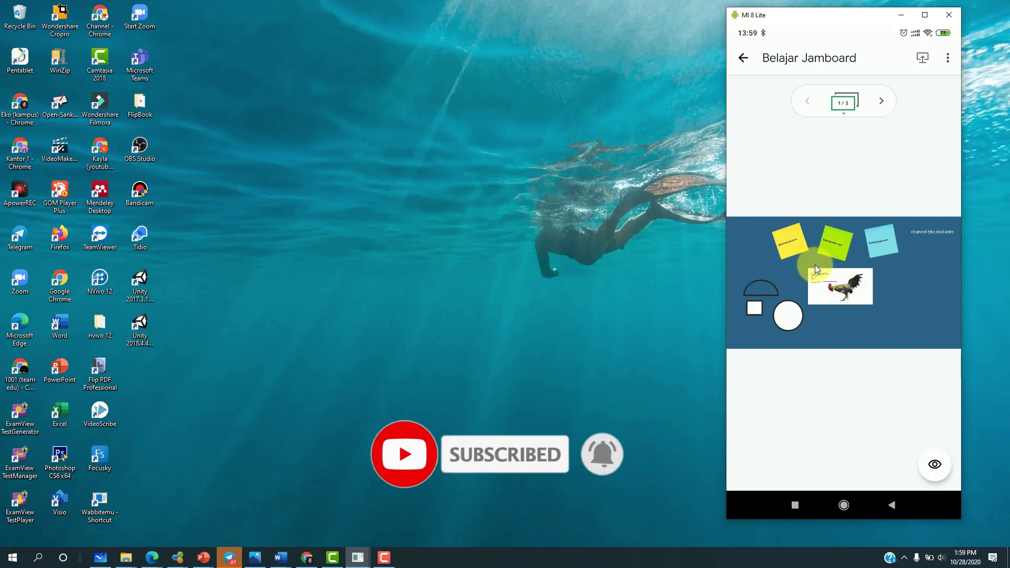
- Show the browser's Jam together with the mirrored phone window so both views of frame 1 can be compared
{"action": "left_click", "coordinate": [306, 558]}
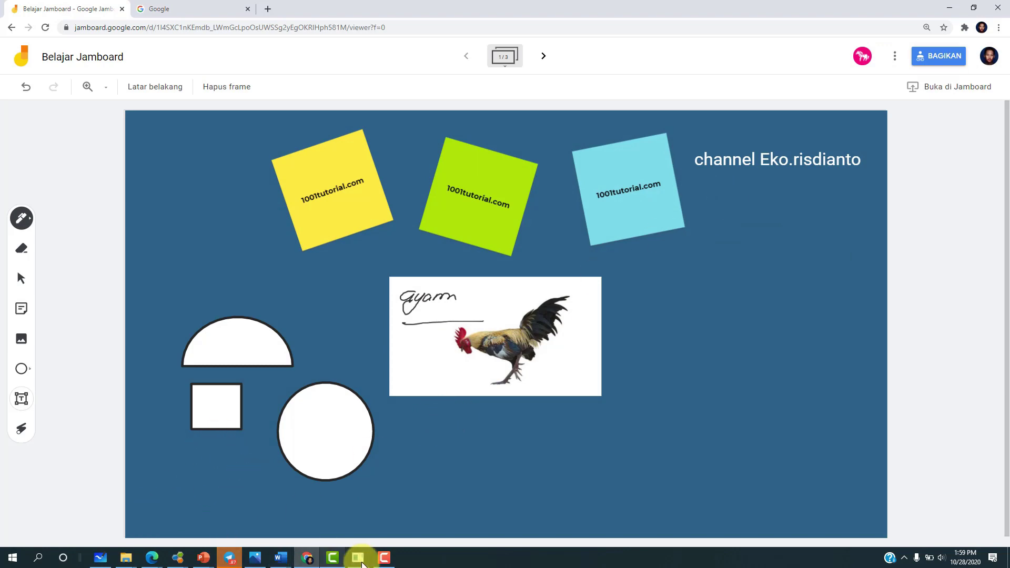
{"action": "left_click", "coordinate": [358, 558]}
{"action": "left_click", "coordinate": [419, 519]}
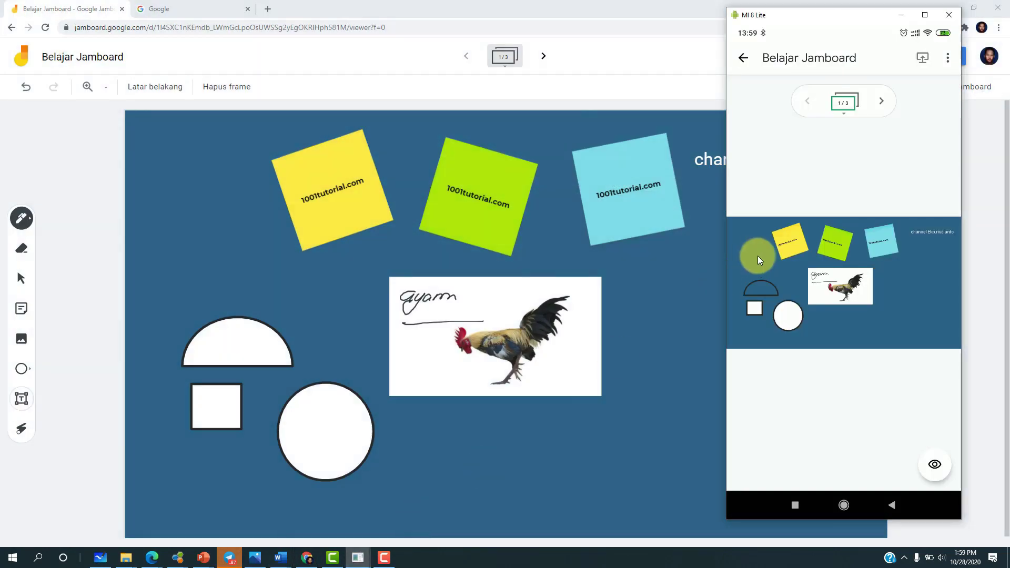
{"action": "mouse_move", "coordinate": [865, 24]}
{"action": "left_mouse_down"}
{"action": "mouse_move", "coordinate": [917, 22]}
{"action": "mouse_move", "coordinate": [867, 35]}
{"action": "left_mouse_up"}
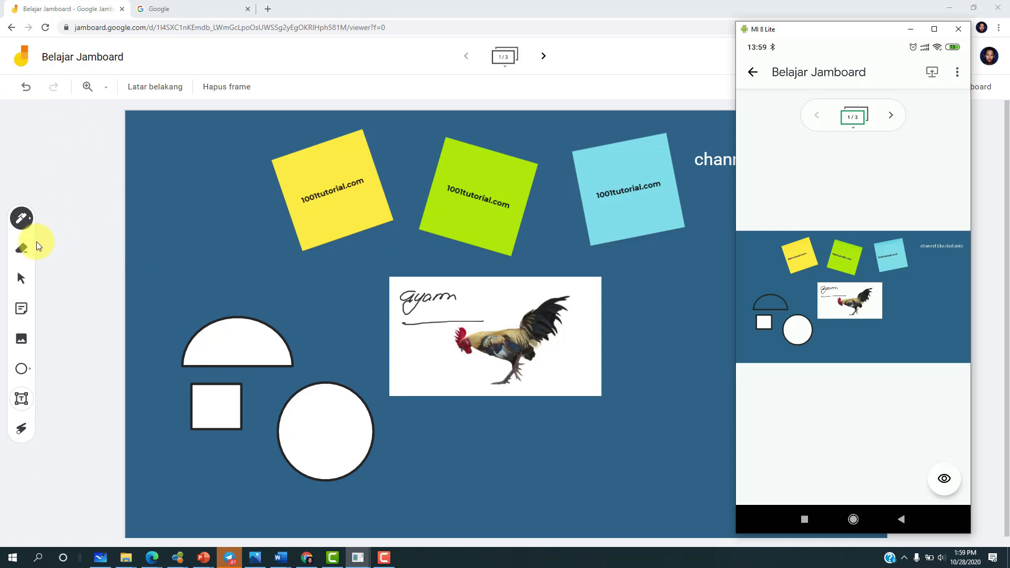
- Move the yellow sticky note to the lower-right area of the frame, and check the change on the mirrored phone
{"action": "left_click", "coordinate": [28, 283]}
{"action": "left_click", "coordinate": [362, 185]}
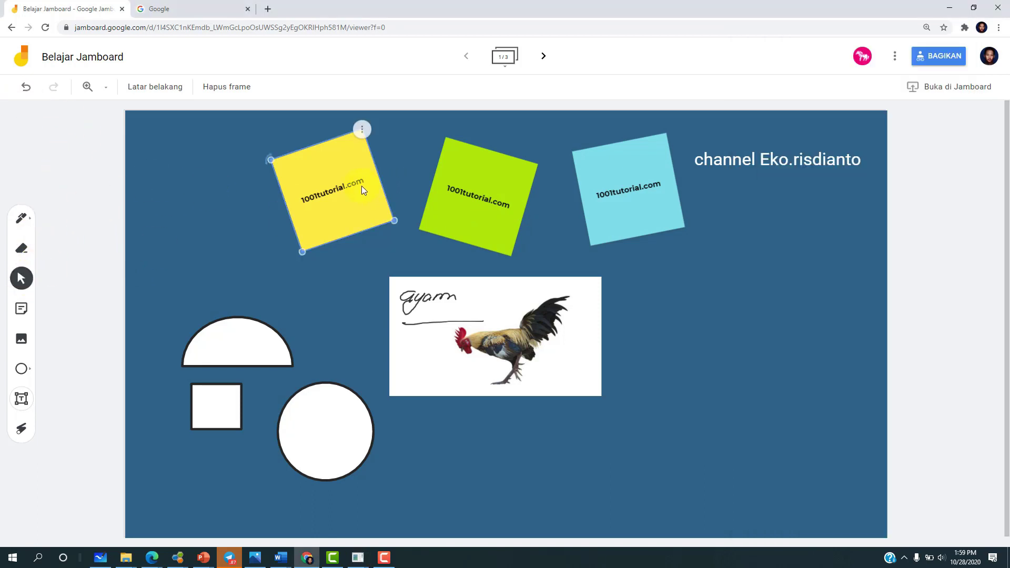
{"action": "left_click_drag", "start_coordinate": [361, 185], "coordinate": [778, 400]}
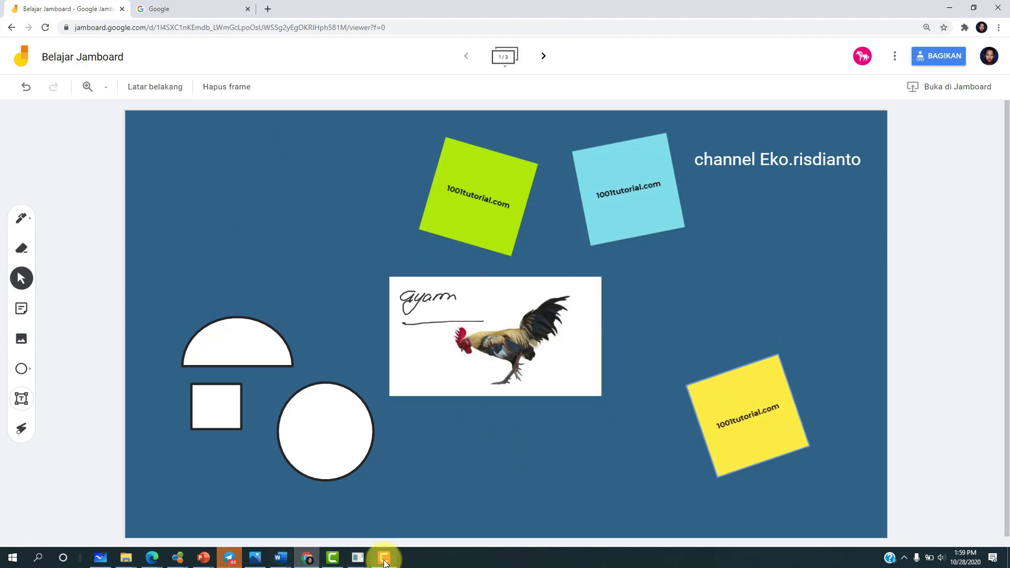
{"action": "mouse_move", "coordinate": [353, 559]}
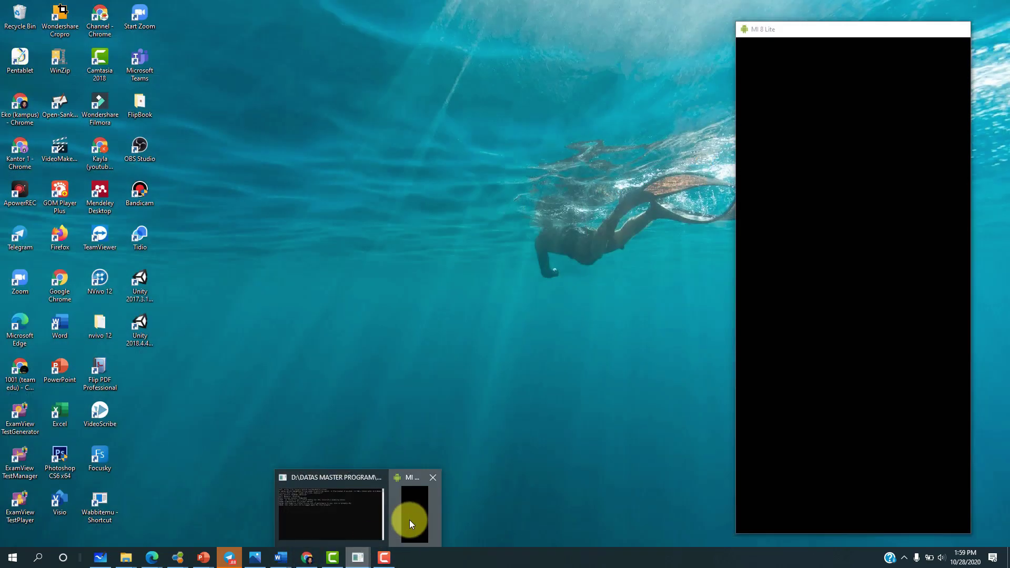
{"action": "left_click", "coordinate": [410, 521]}
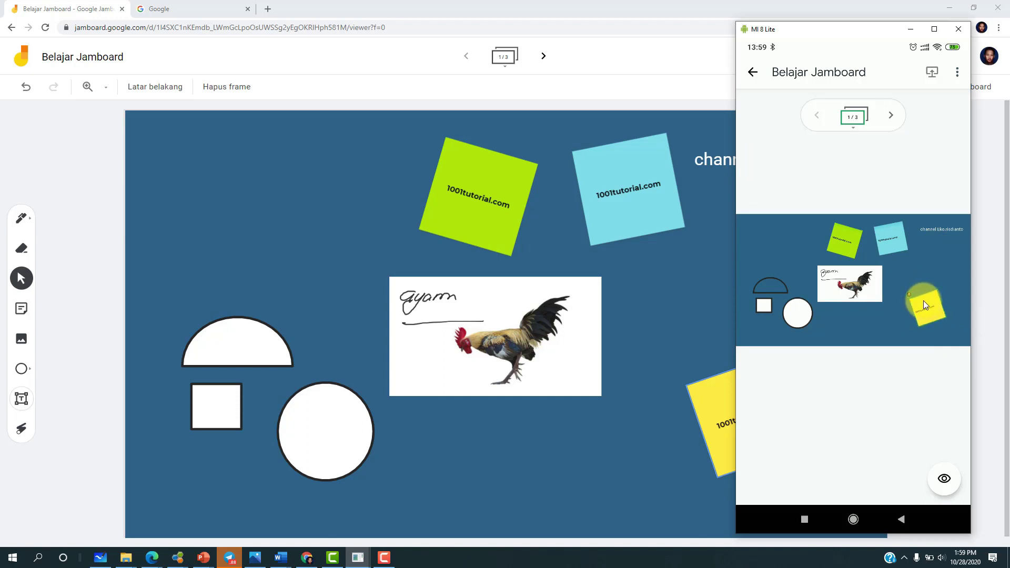
- Move the green sticky note to the frame's upper-left corner and the blue one just below the rooster picture
{"action": "left_click", "coordinate": [515, 195]}
{"action": "left_click_drag", "start_coordinate": [515, 193], "coordinate": [206, 184]}
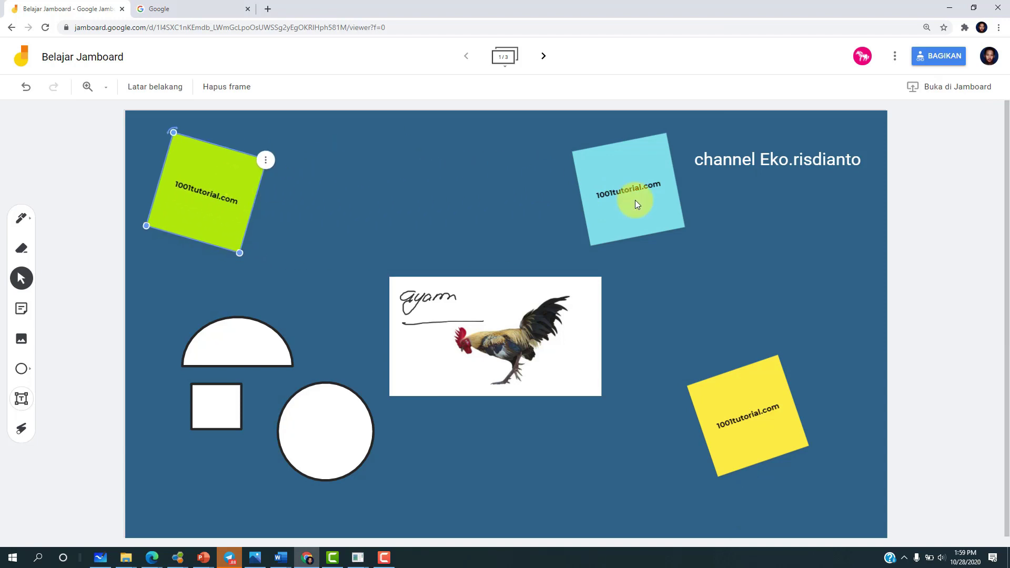
{"action": "left_click_drag", "start_coordinate": [619, 159], "coordinate": [494, 425]}
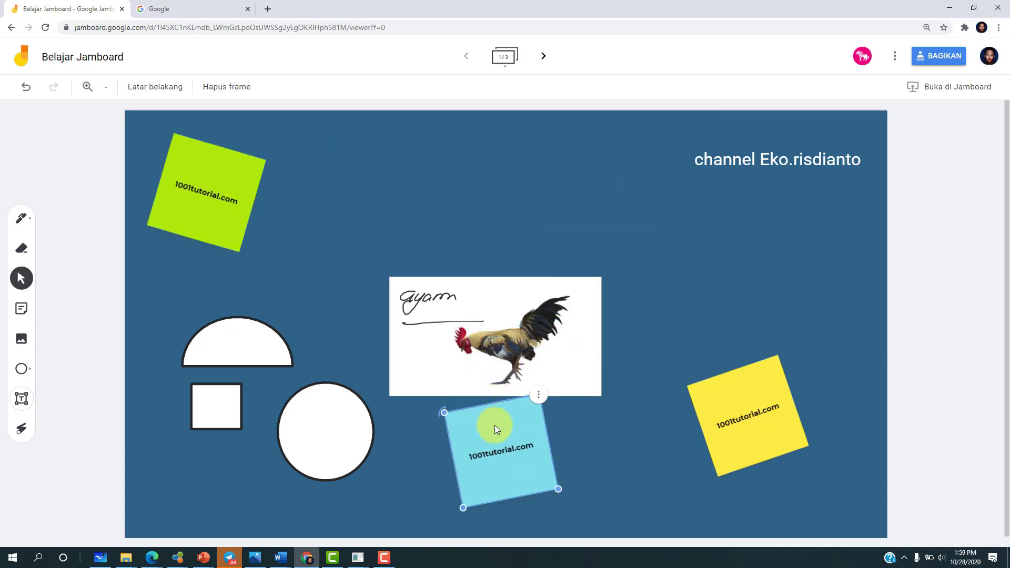
- Move the rooster picture to the top centre of the frame, and check the new layout on the mirrored phone
{"action": "left_click_drag", "start_coordinate": [487, 288], "coordinate": [484, 143]}
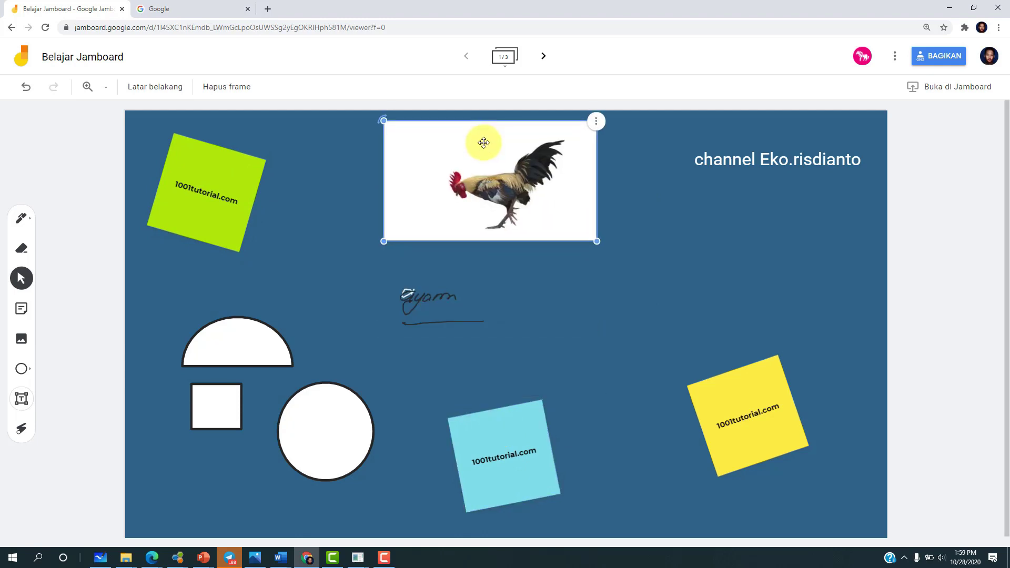
{"action": "left_click", "coordinate": [389, 408]}
{"action": "mouse_move", "coordinate": [357, 558]}
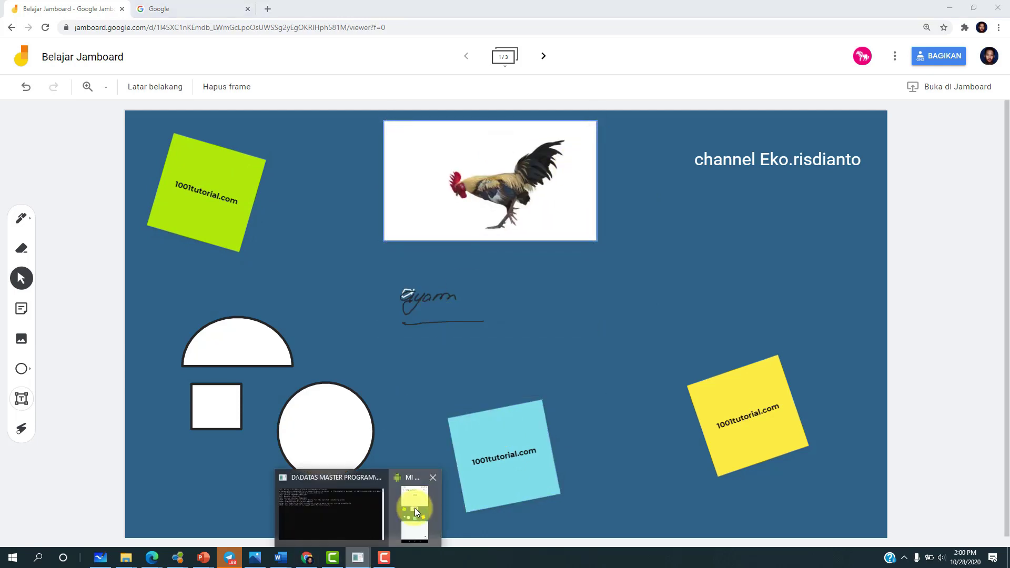
{"action": "left_click", "coordinate": [415, 507]}
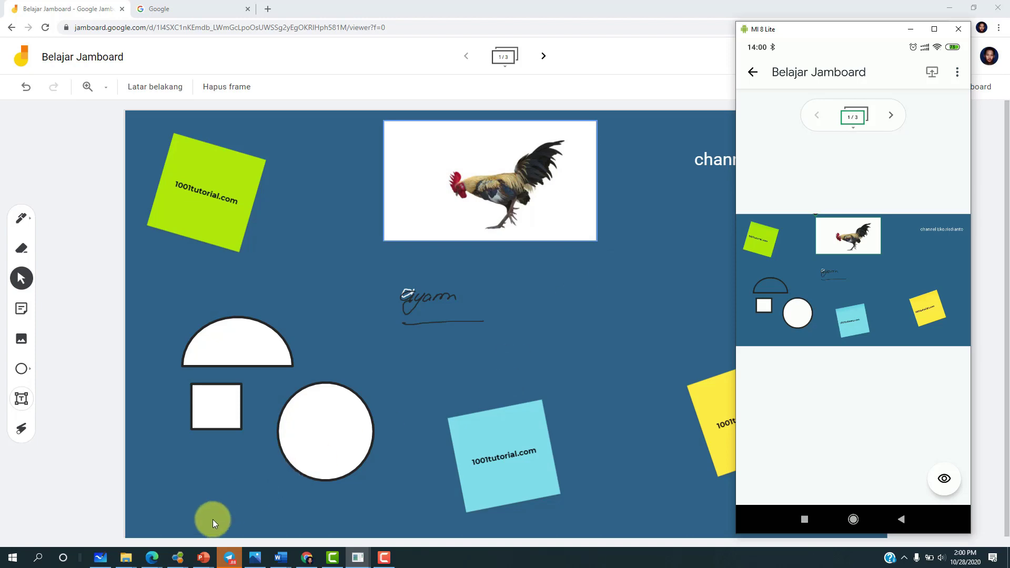
- Review the Jam's sharing options and suggested contacts in the browser, view the phone once more, and close the sharing dialog unchanged
{"action": "left_click", "coordinate": [308, 560]}
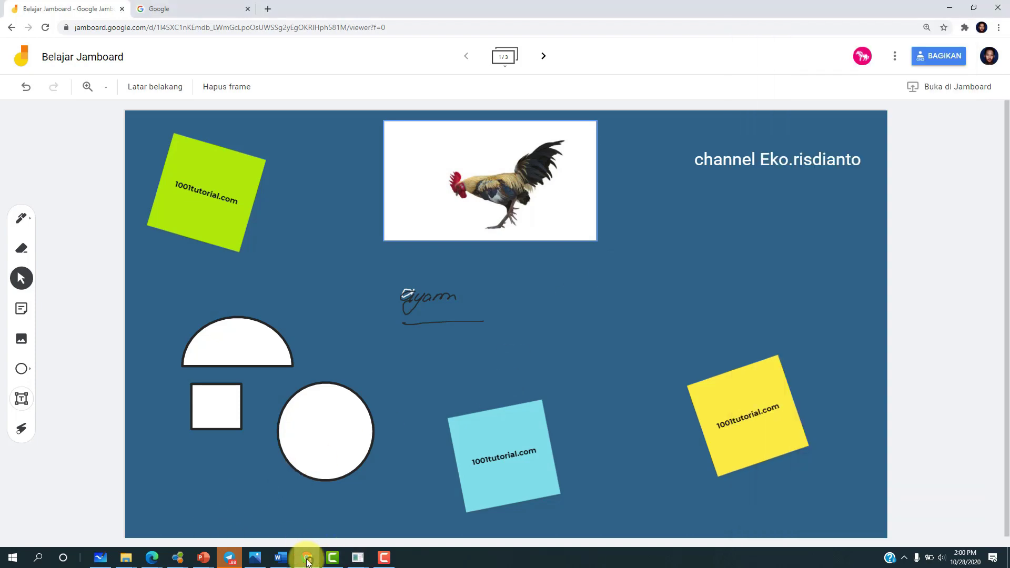
{"action": "left_click", "coordinate": [308, 561]}
{"action": "left_click", "coordinate": [308, 561]}
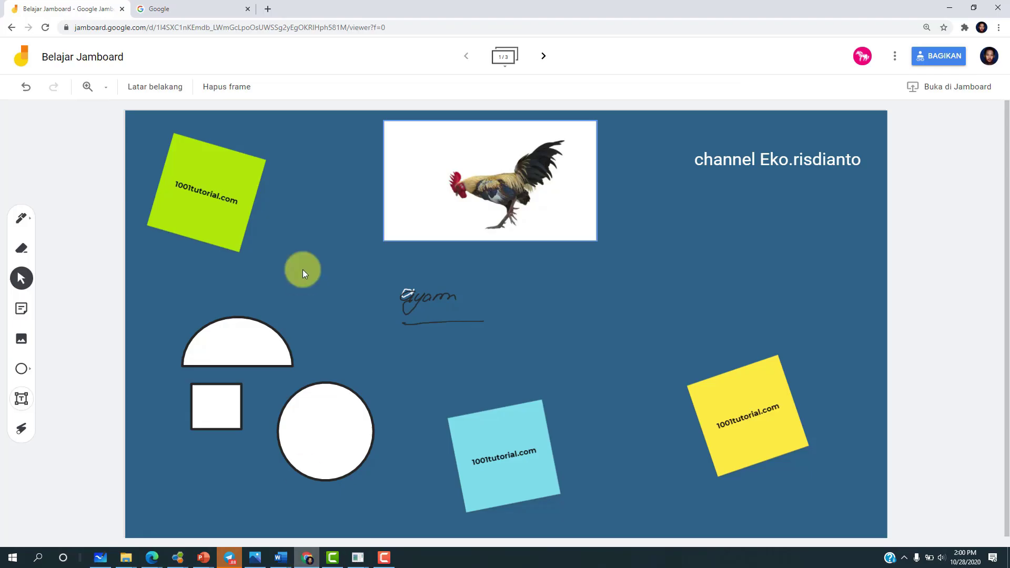
{"action": "left_click", "coordinate": [931, 62]}
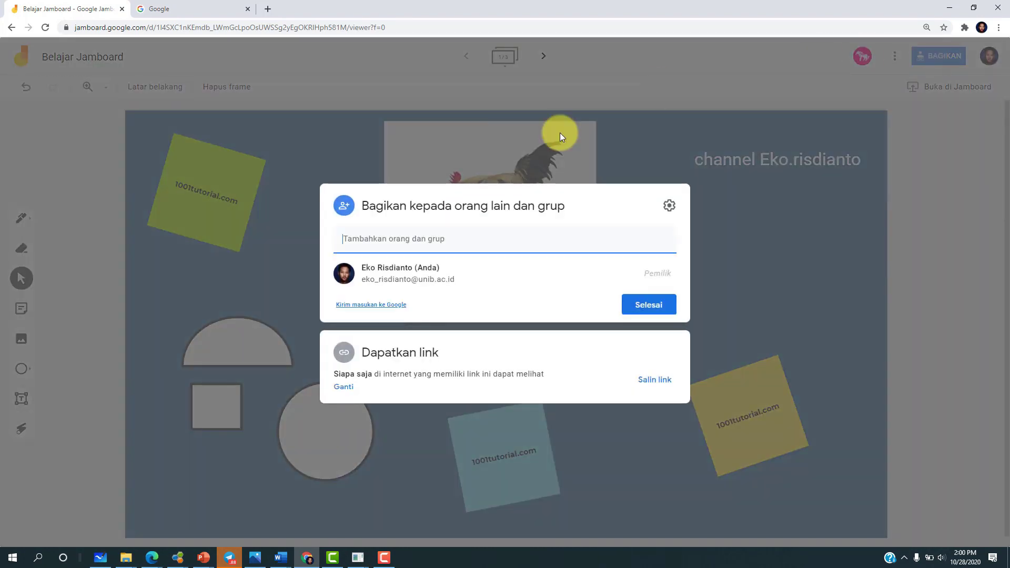
{"action": "left_click", "coordinate": [358, 242]}
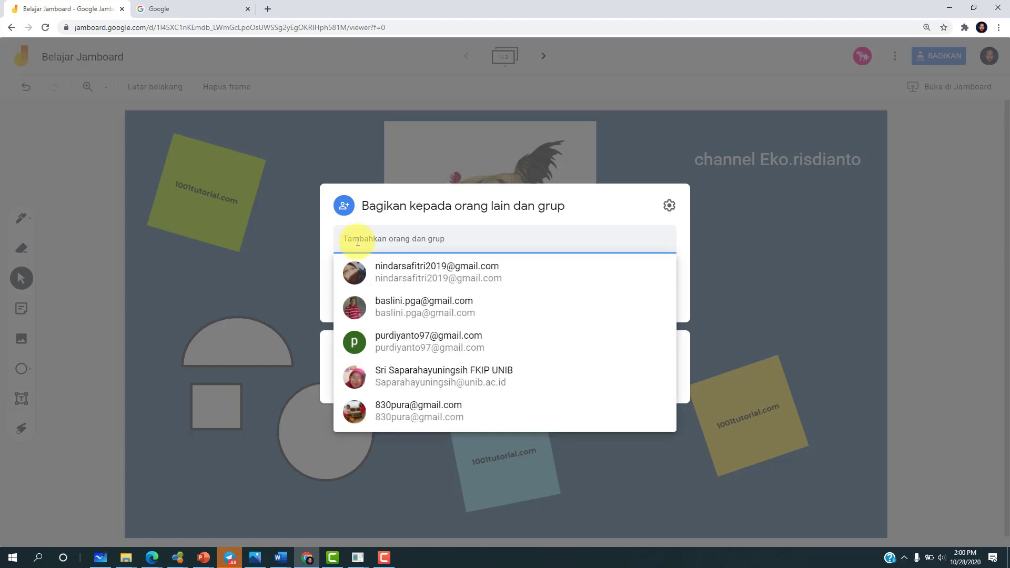
{"action": "left_click", "coordinate": [578, 202]}
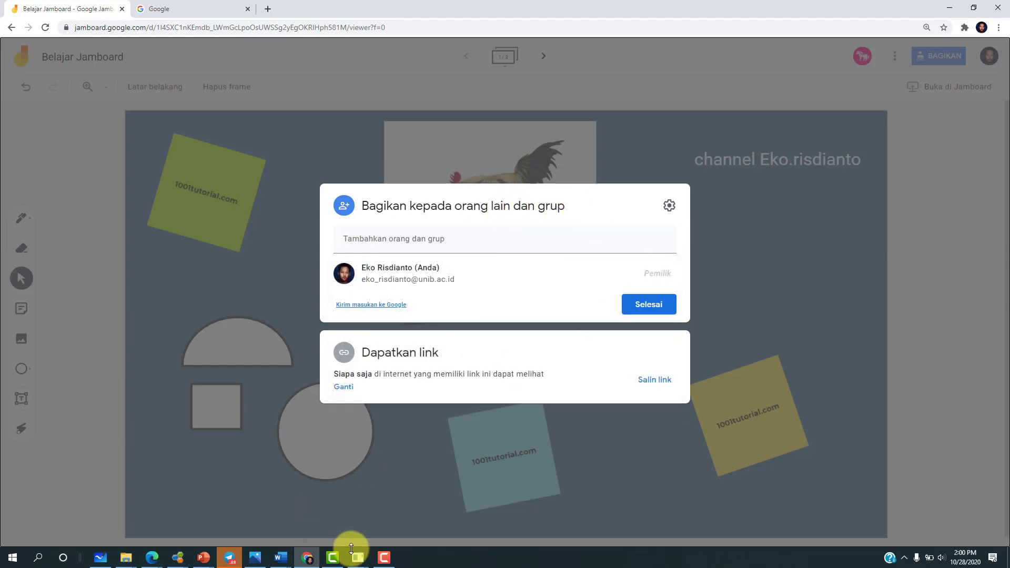
{"action": "mouse_move", "coordinate": [357, 557]}
{"action": "left_click", "coordinate": [415, 498]}
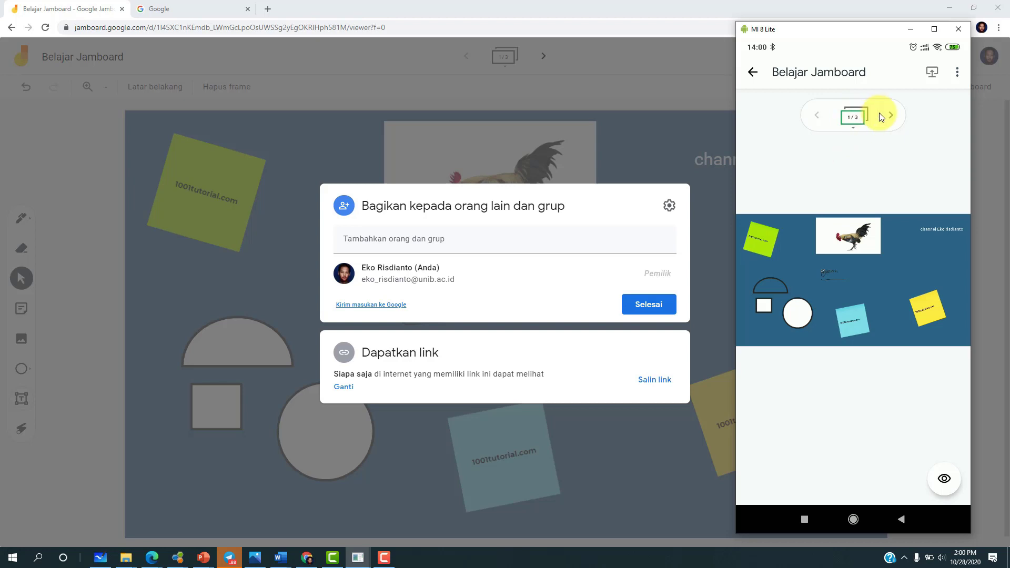
{"action": "left_click", "coordinate": [625, 154]}
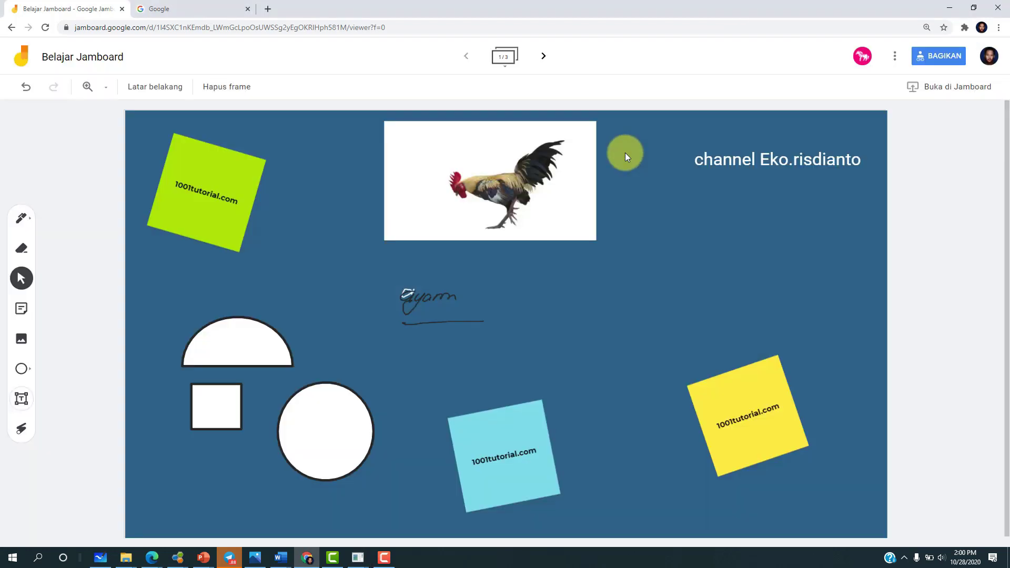